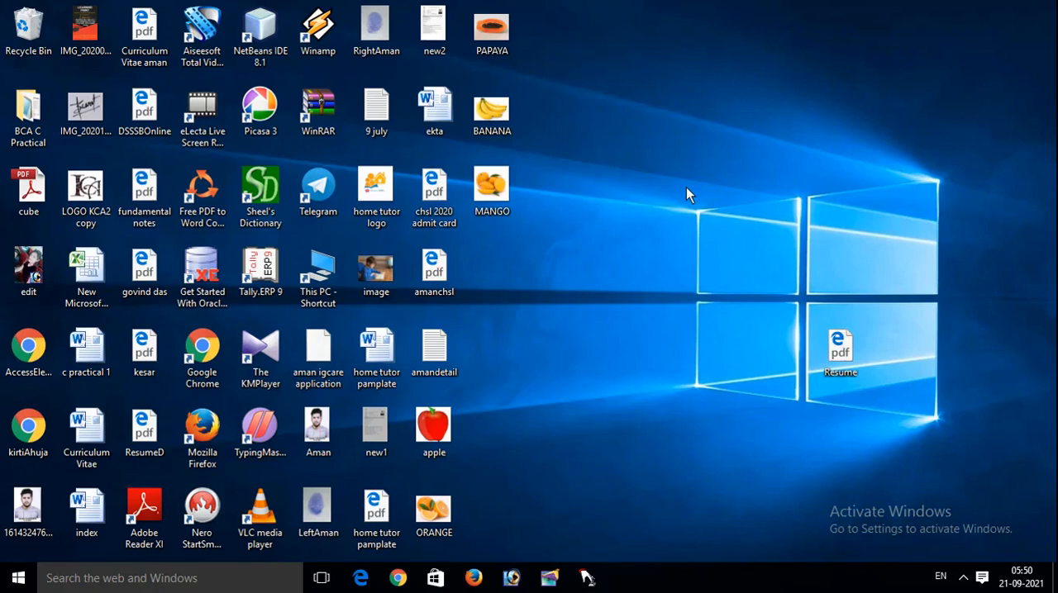
Step: Launch Microsoft Word with the Run command winword and dismiss the Office activation wizard
key(super+r)
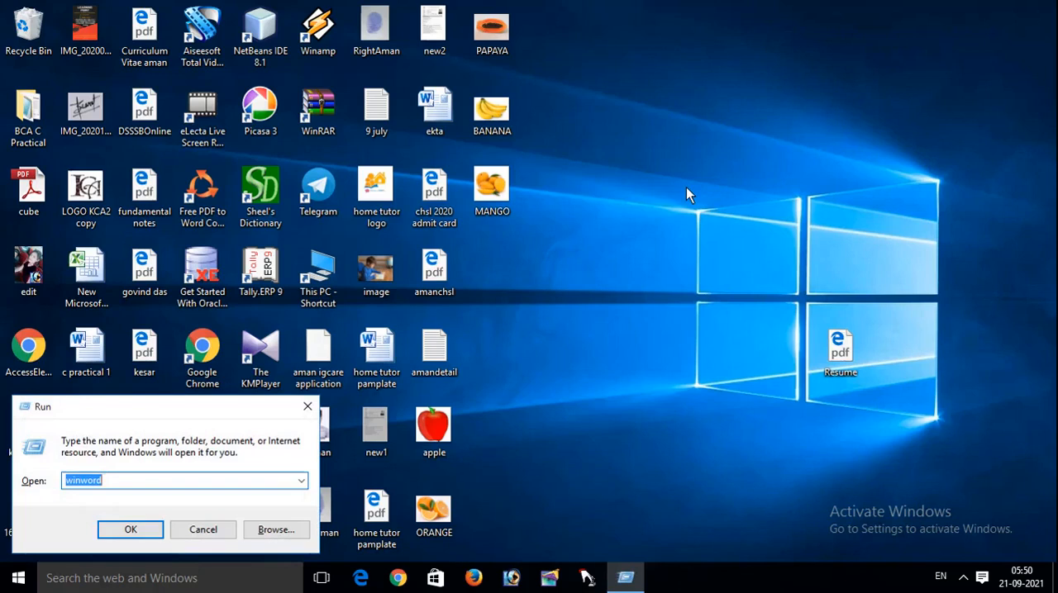
key(Return)
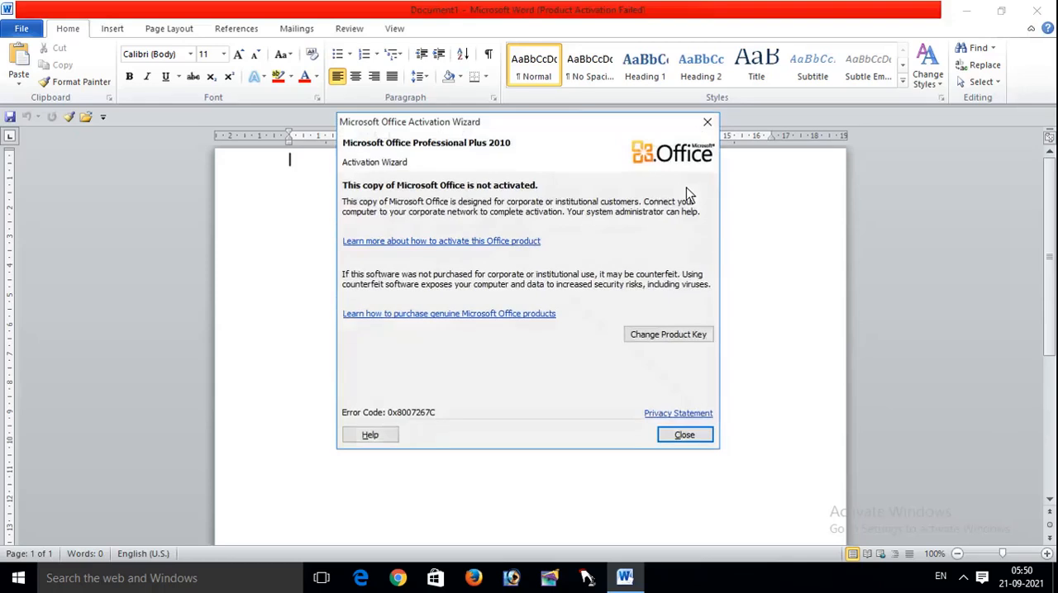
key(Return)
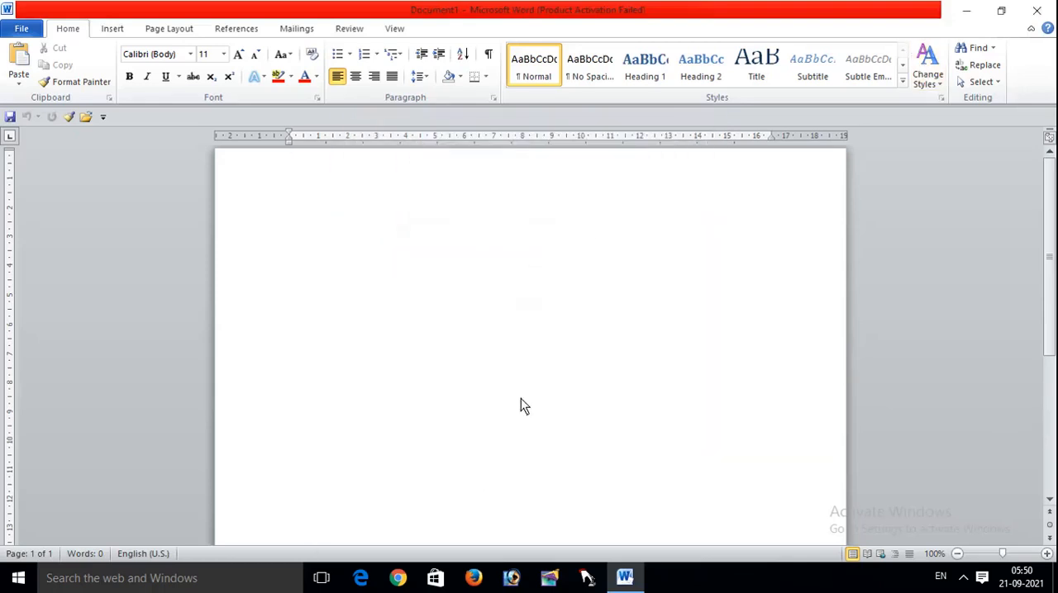
Step: Open the document Shortcut Keys in MS Word from the MS Office folder on drive D
key(super+e)
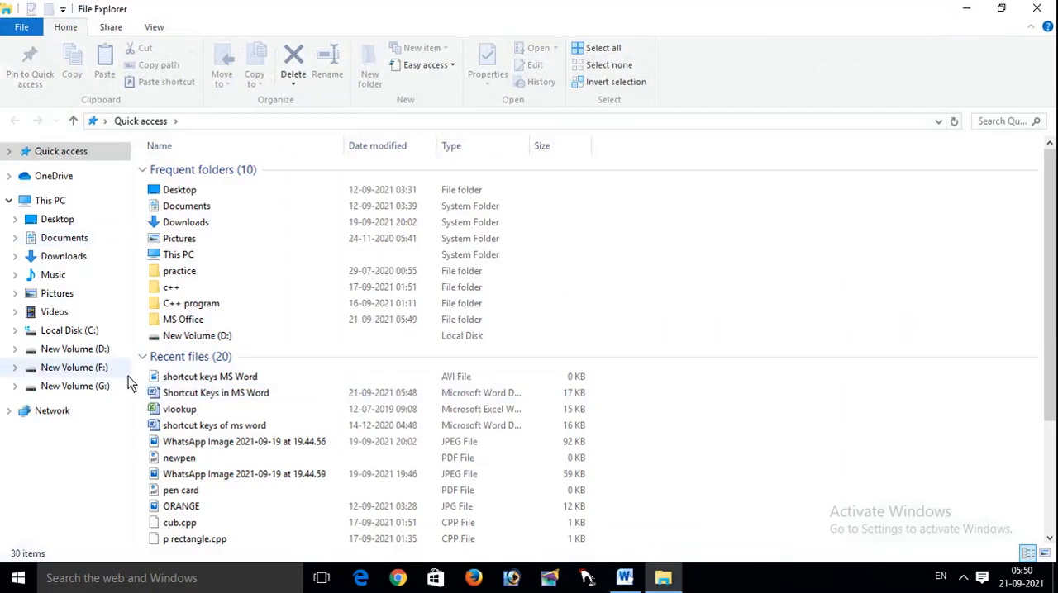
click(100, 349)
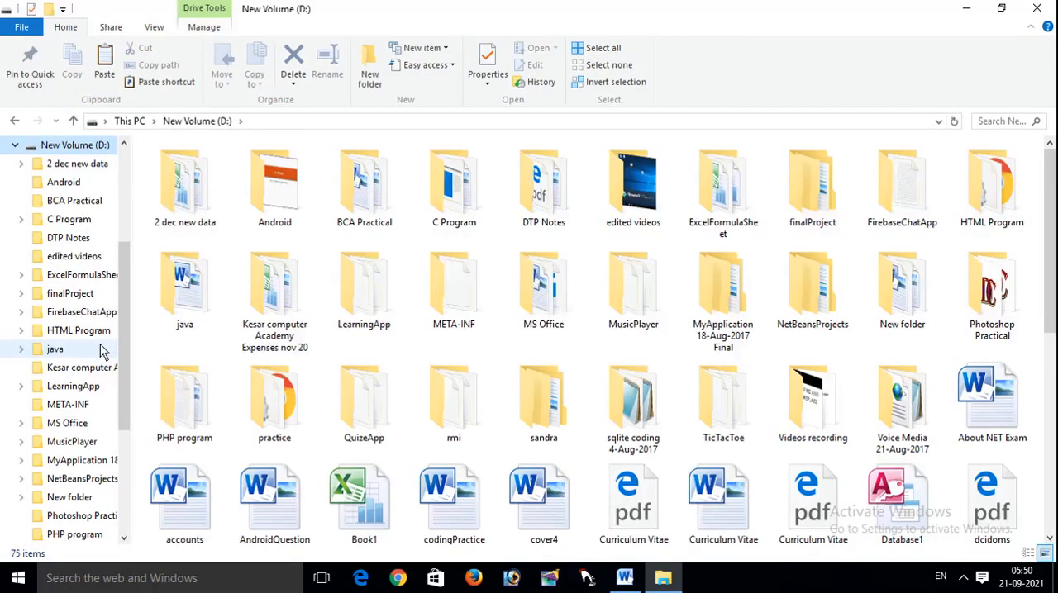
double_click(541, 307)
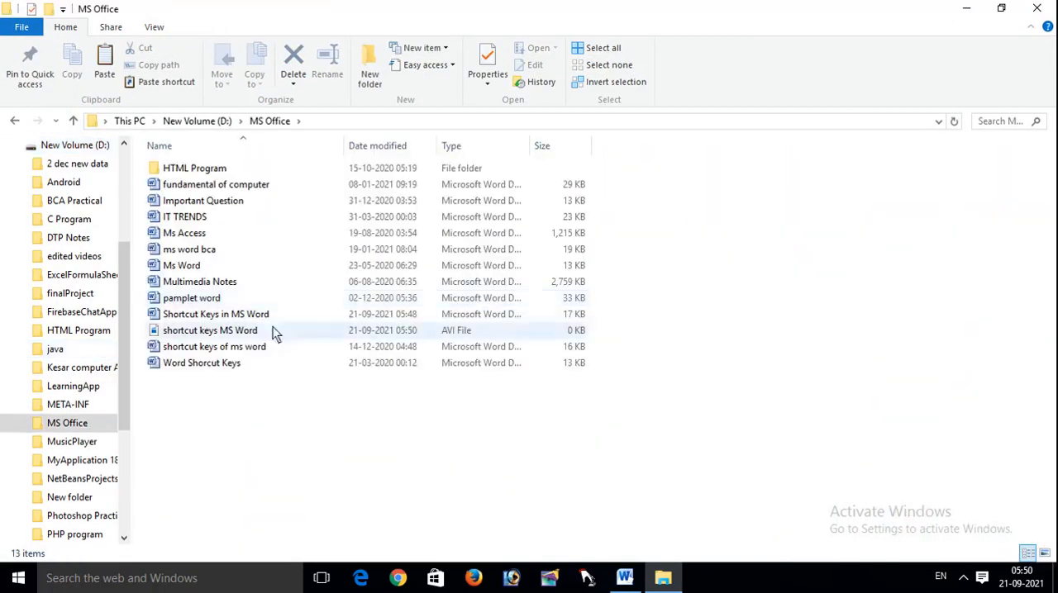
double_click(248, 314)
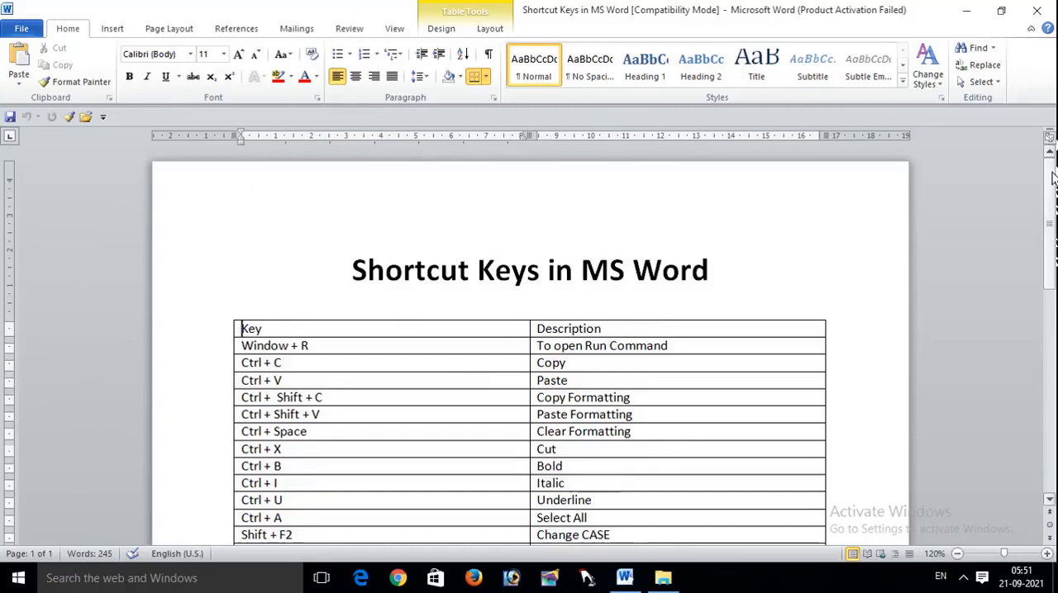
Step: Examine the table's Window + R row, bring up the Run dialog it describes, and dismiss it
mouse_move(1048, 187)
mouse_down()
mouse_move(1048, 425)
mouse_move(1048, 187)
mouse_up()
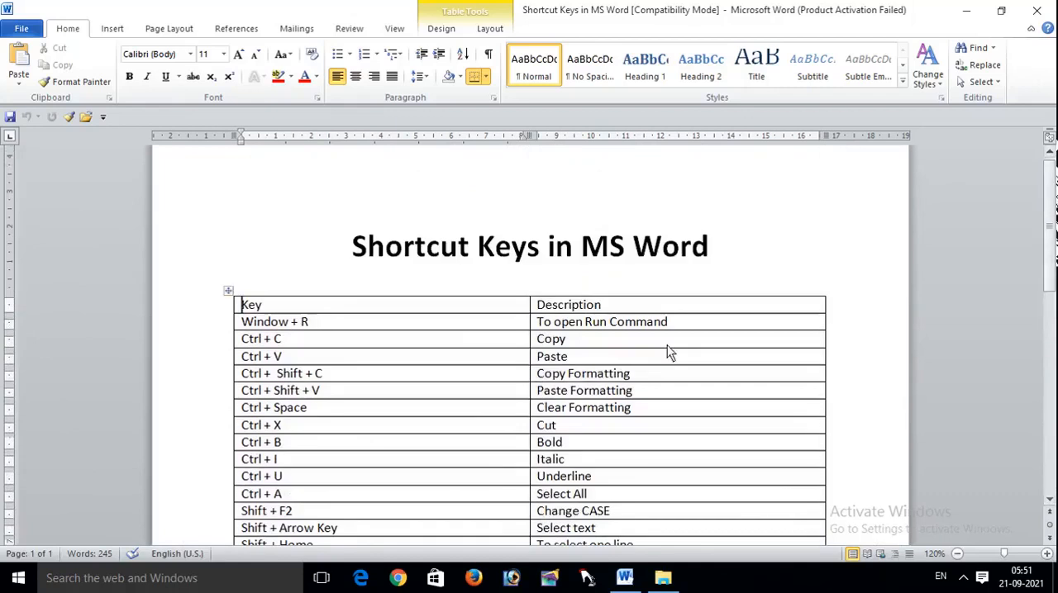
drag(1052, 195, 1048, 147)
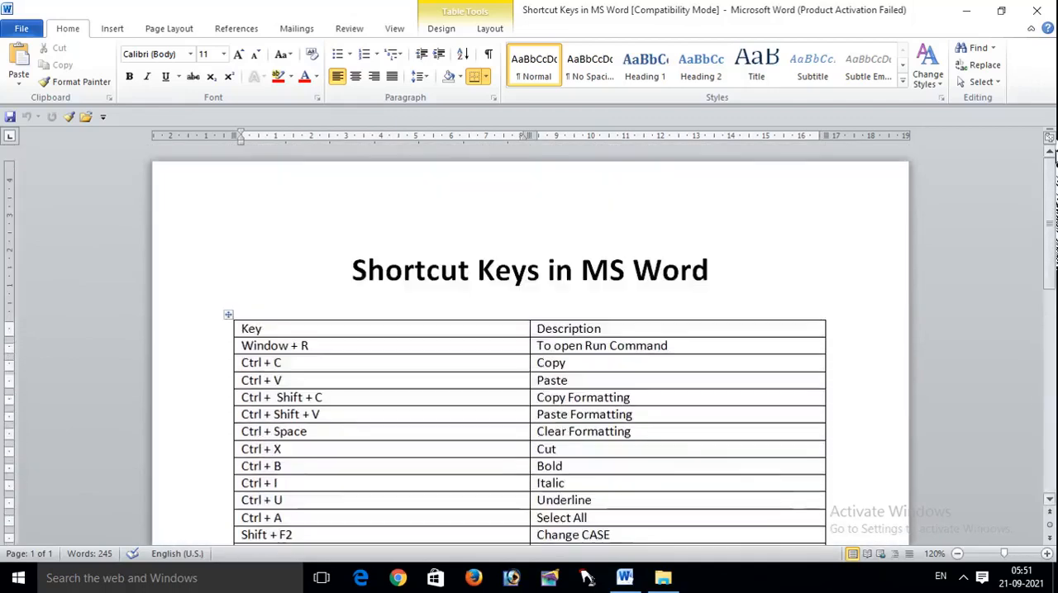
drag(345, 354, 211, 357)
drag(696, 348, 536, 361)
click(792, 246)
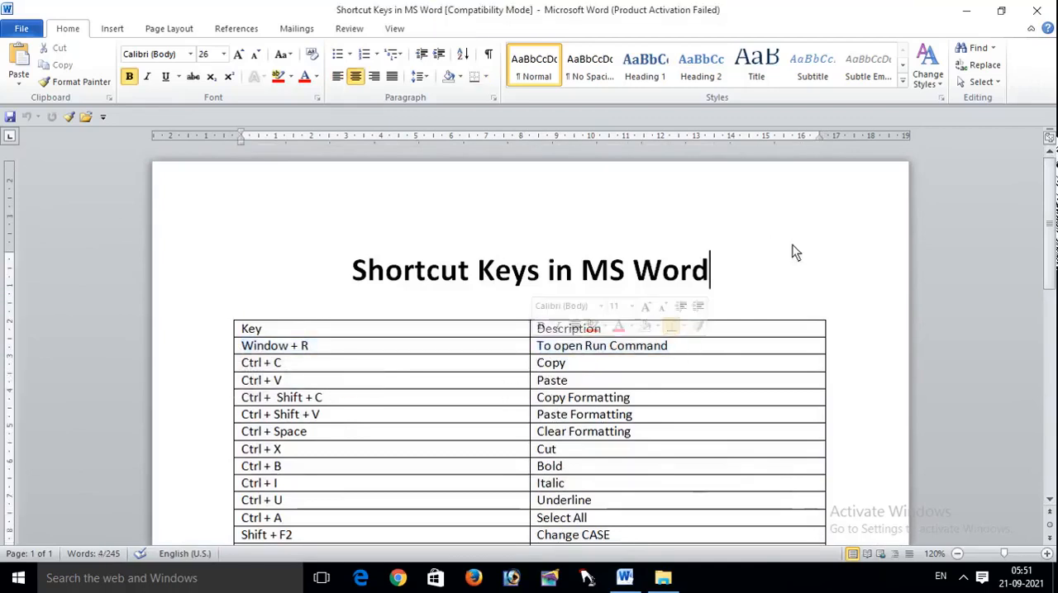
key(super+r)
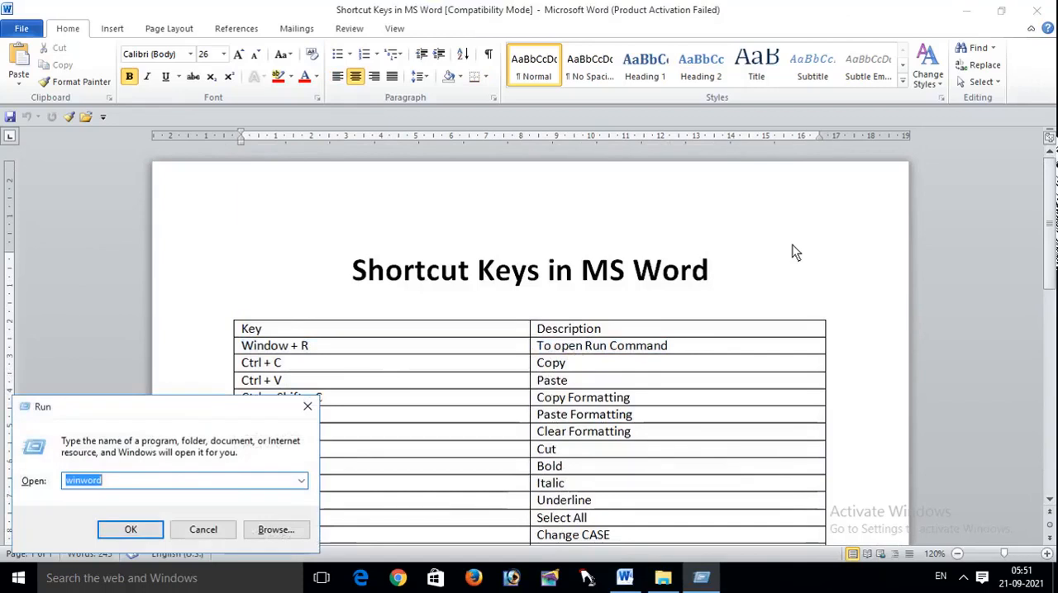
key(Escape)
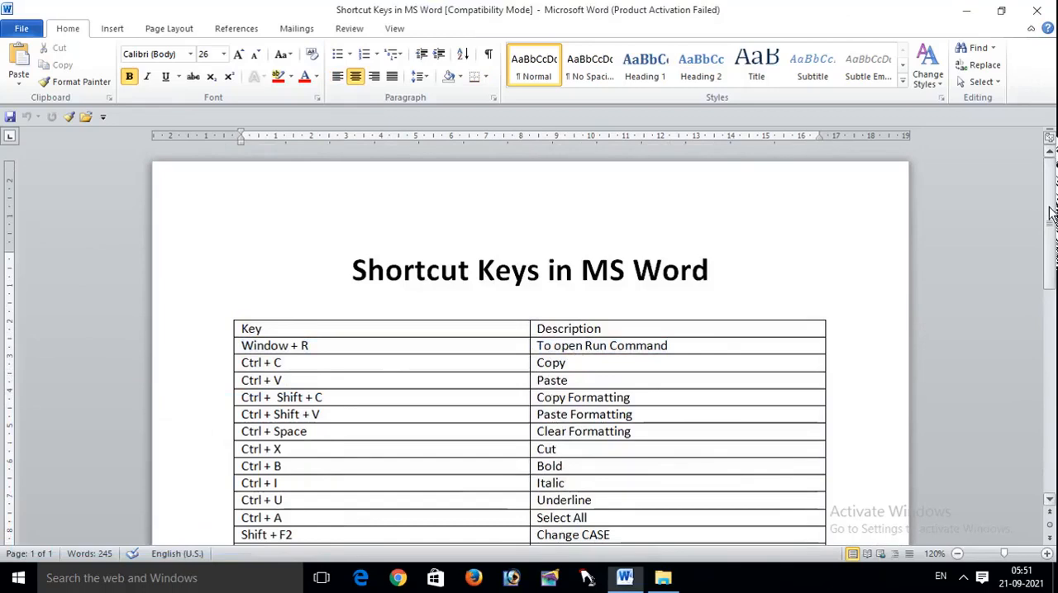
Step: Copy the heading Shortcut Keys in MS Word and paste it at the end of the document
mouse_move(1049, 208)
mouse_down()
mouse_move(1050, 231)
mouse_move(1049, 202)
mouse_up()
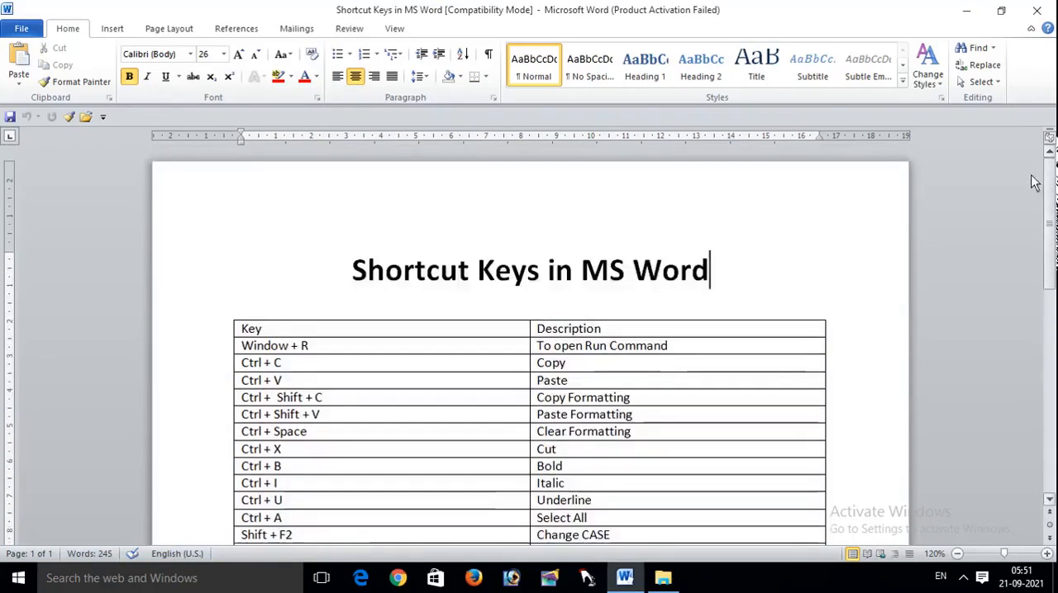
drag(716, 274, 298, 278)
key(ctrl+c)
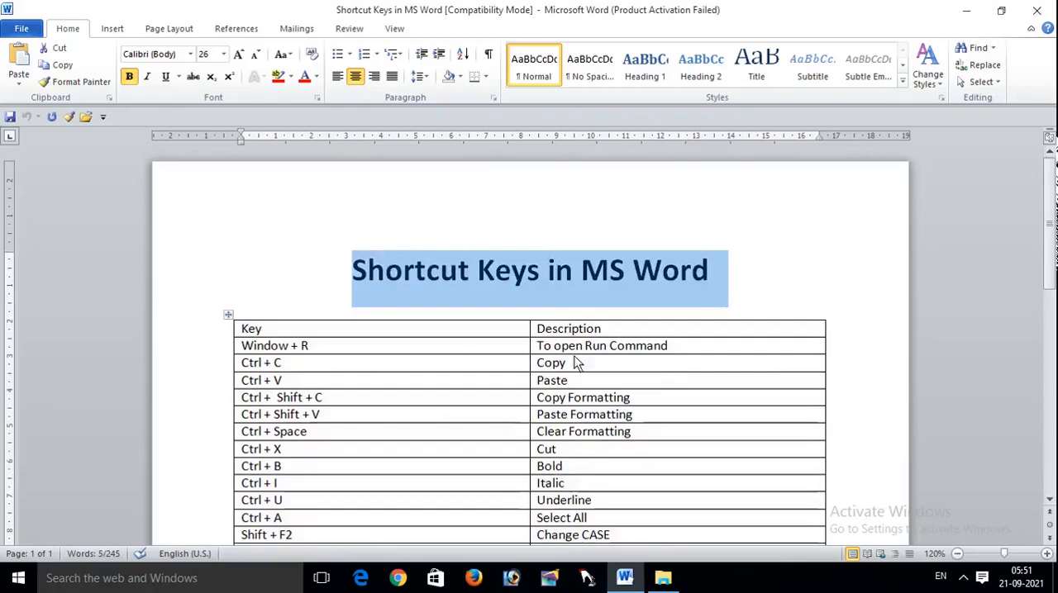
click(735, 298)
key(ctrl+End)
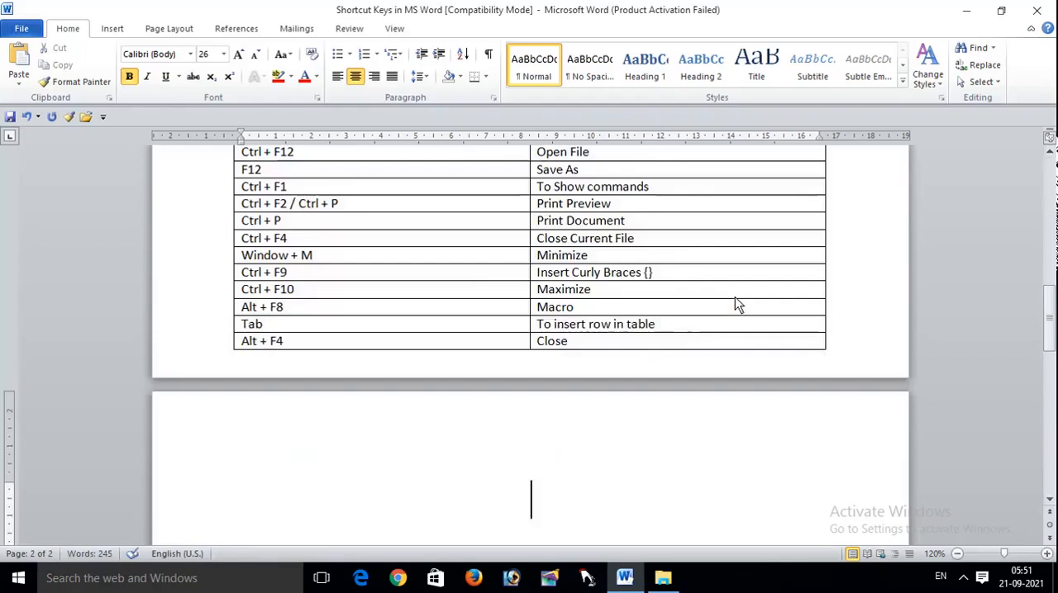
key(ctrl+v)
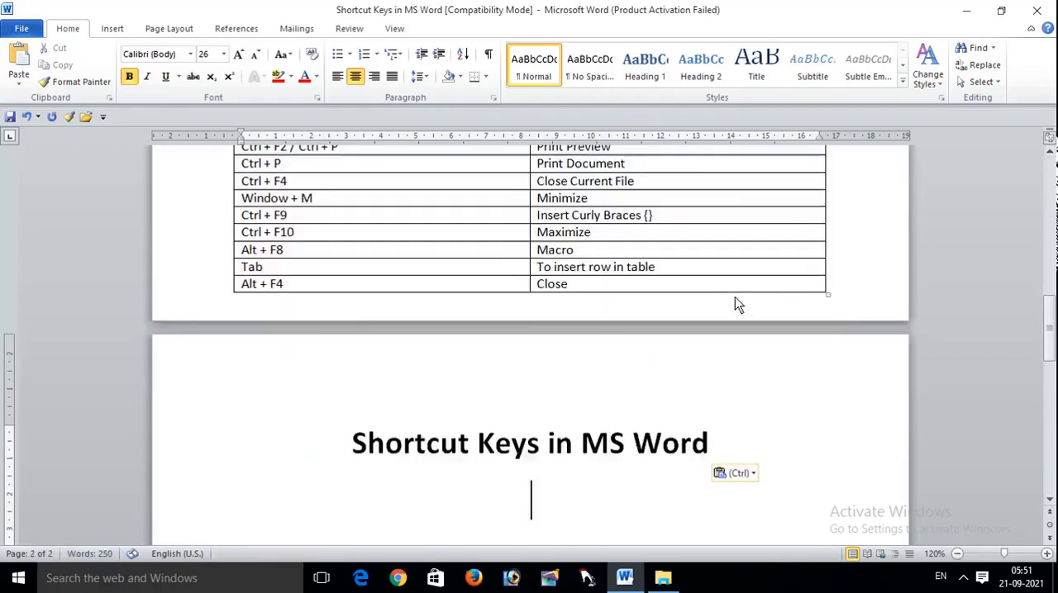
Step: Delete the pasted heading on page 2 and paste it again below a few blank lines
drag(1049, 347, 1047, 369)
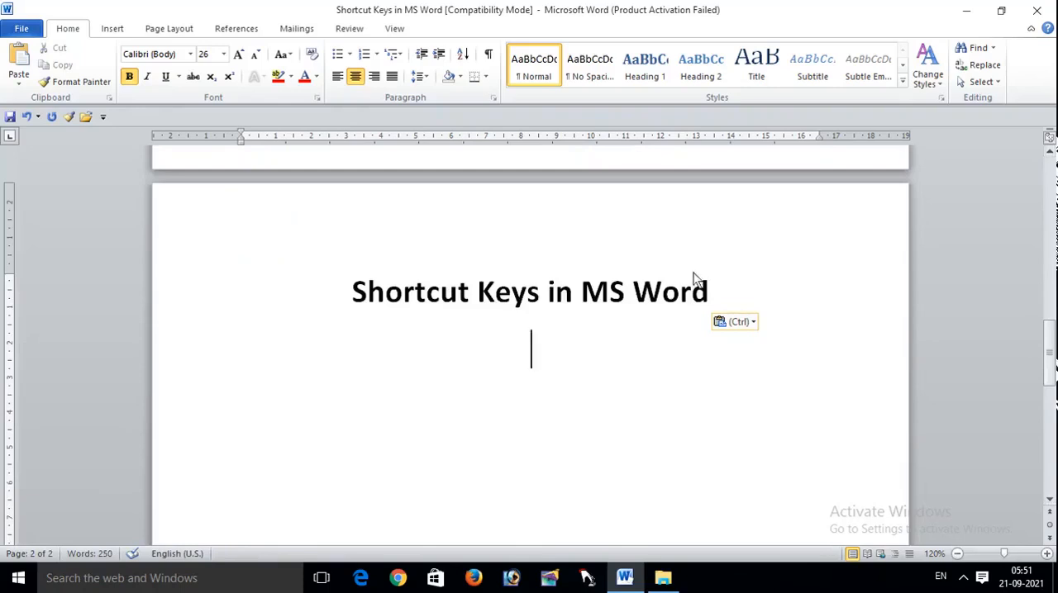
drag(709, 296, 272, 312)
key(ctrl+c)
key(Delete)
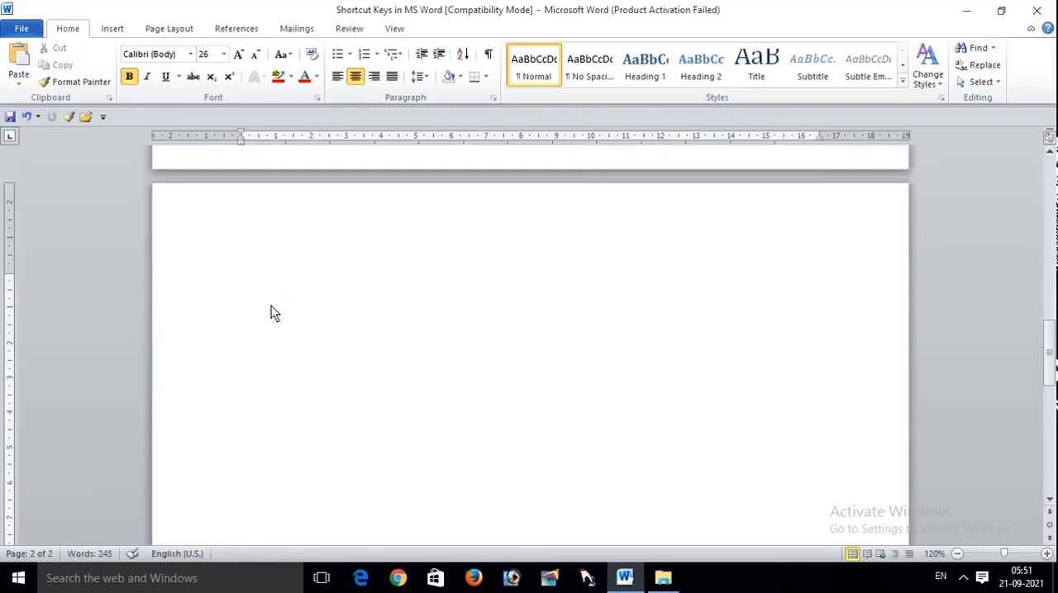
key(Return)
key(Return)
key(Return)
key(ctrl+v)
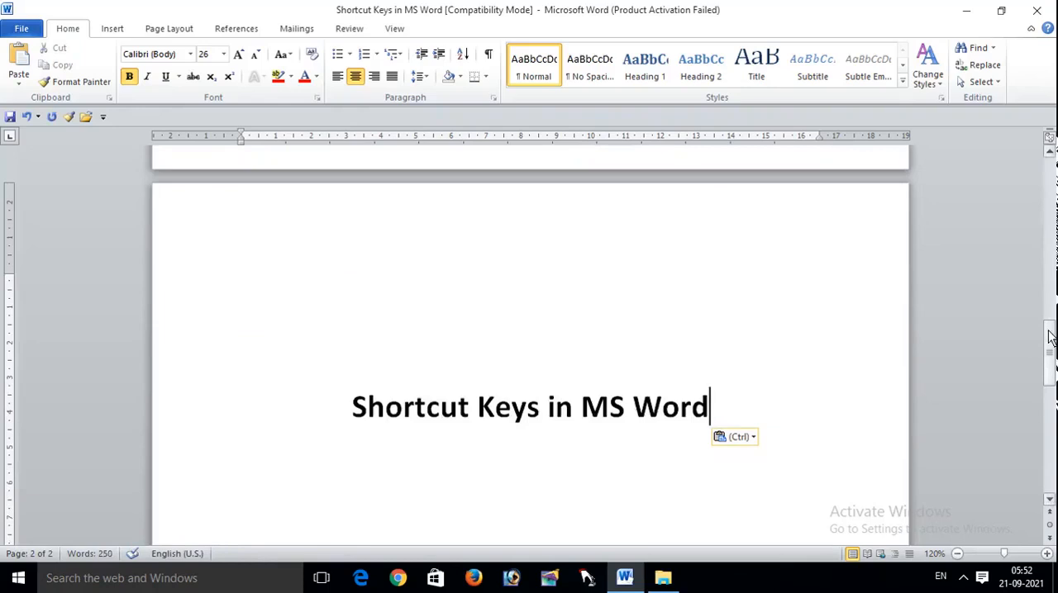
Step: Set the font color of the heading on page 1 to the standard dark red
drag(1049, 322, 1050, 194)
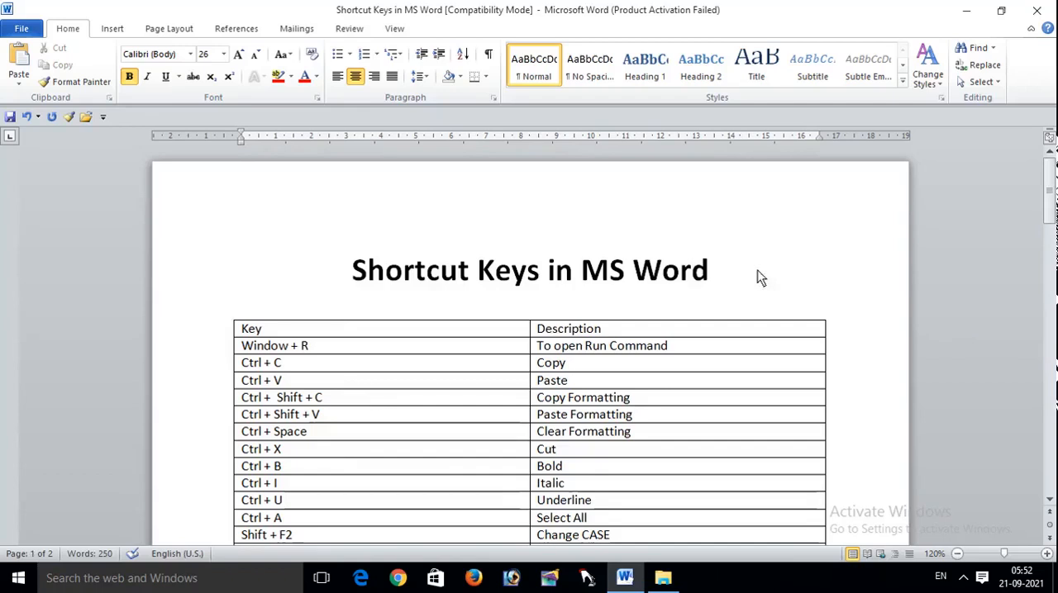
drag(712, 273, 349, 263)
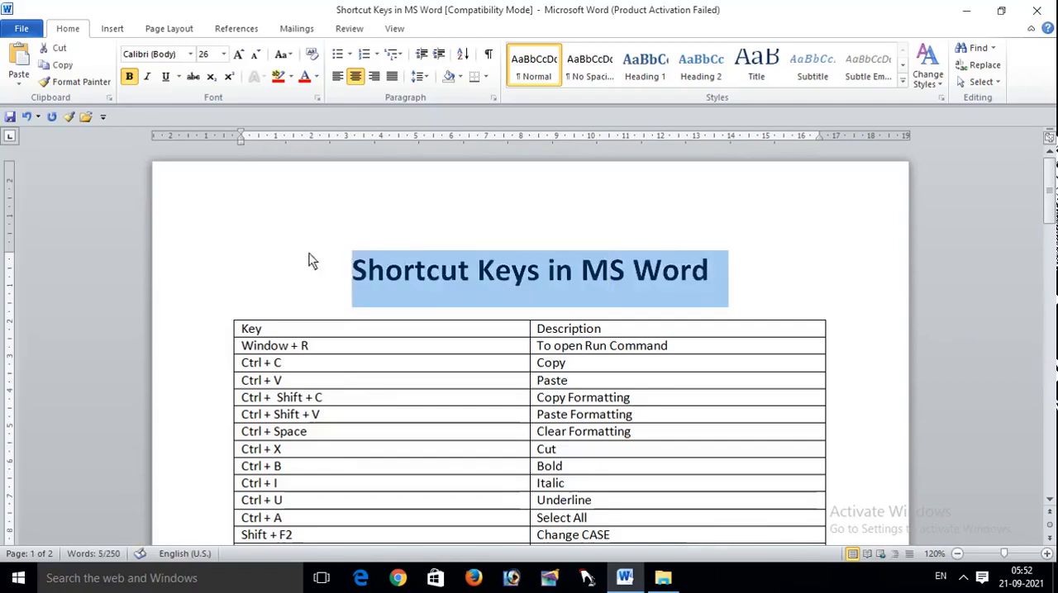
click(679, 266)
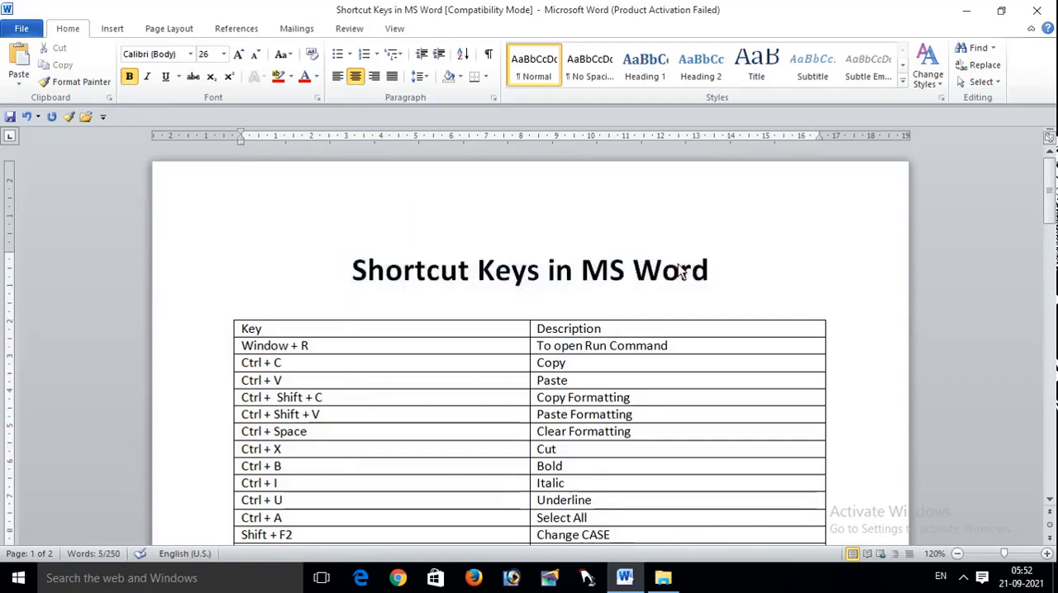
click(741, 266)
drag(741, 266, 461, 276)
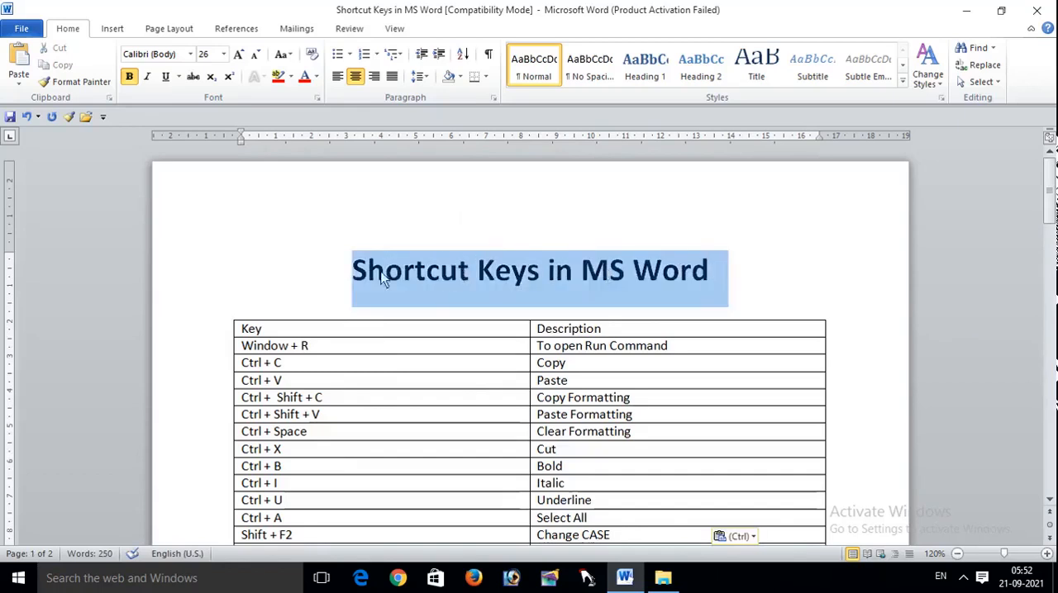
click(315, 77)
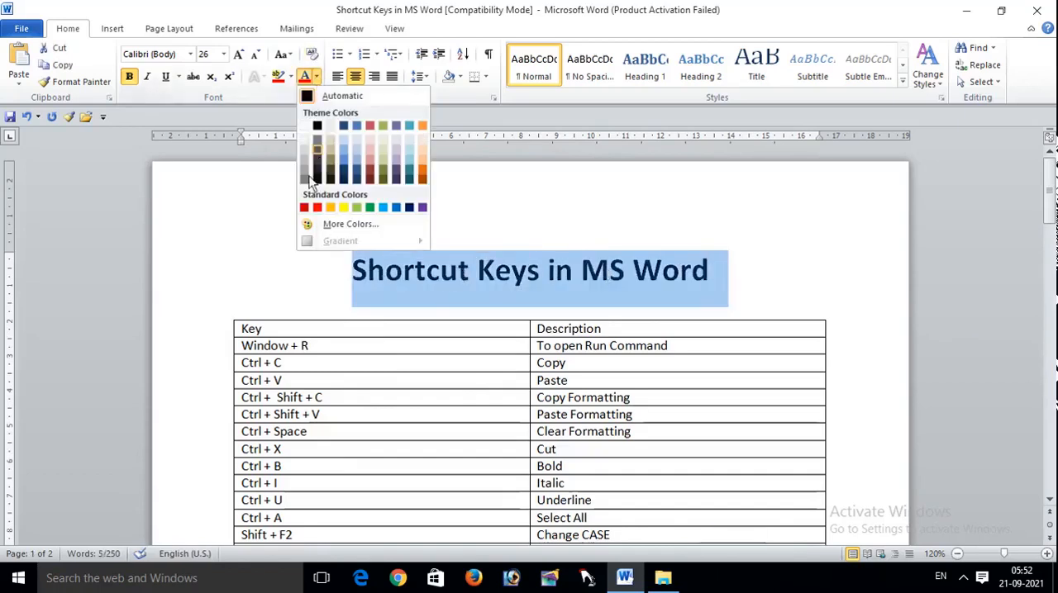
click(318, 209)
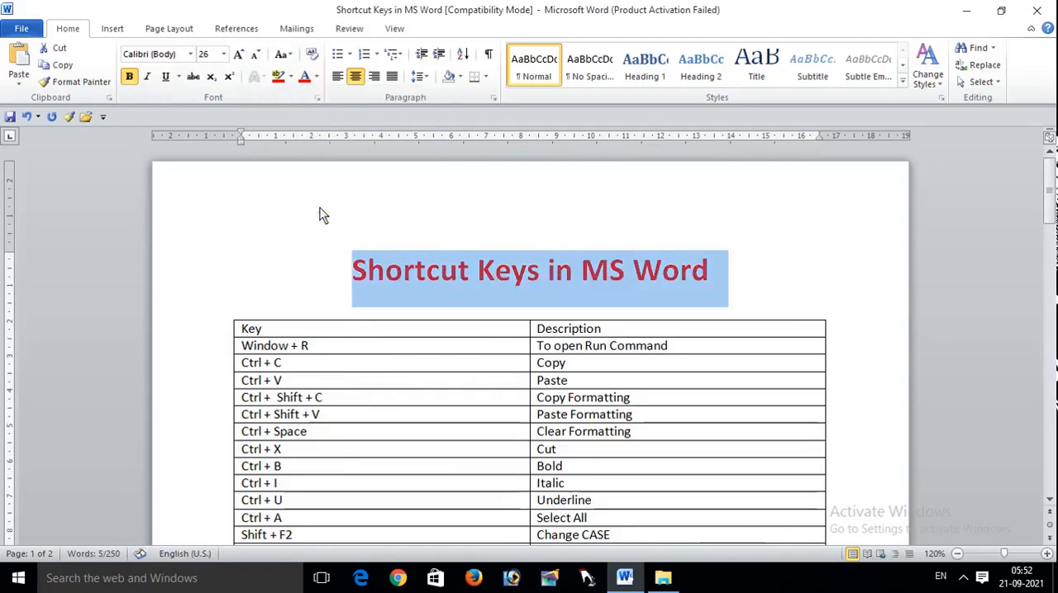
click(315, 75)
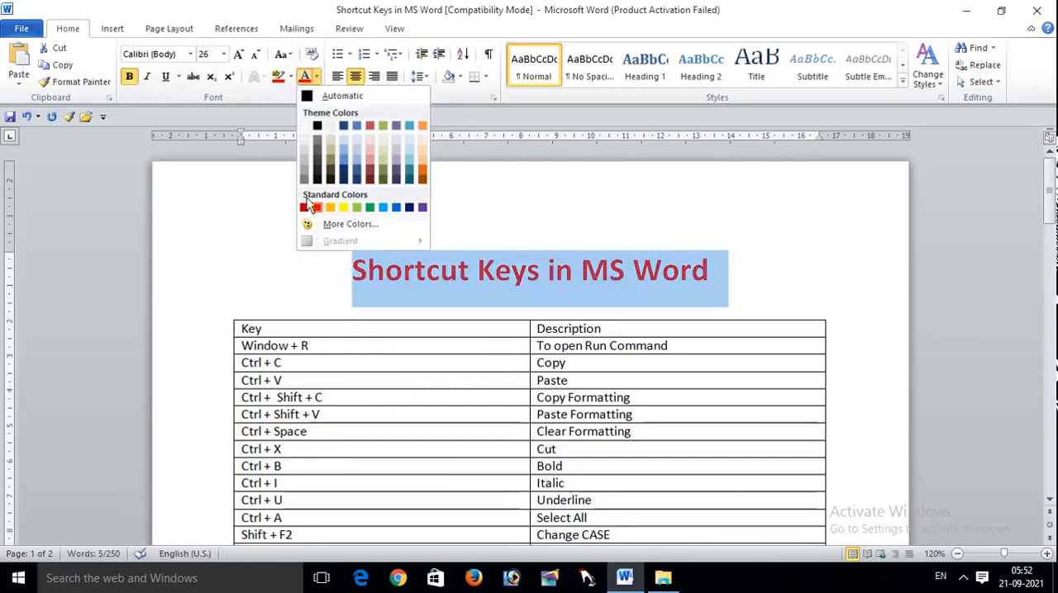
click(304, 207)
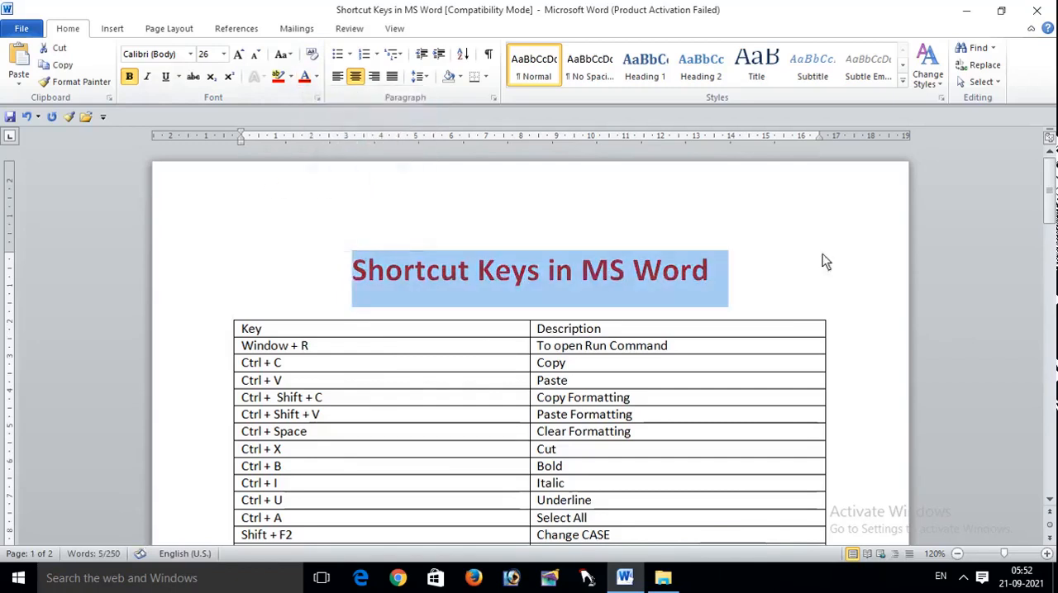
click(854, 283)
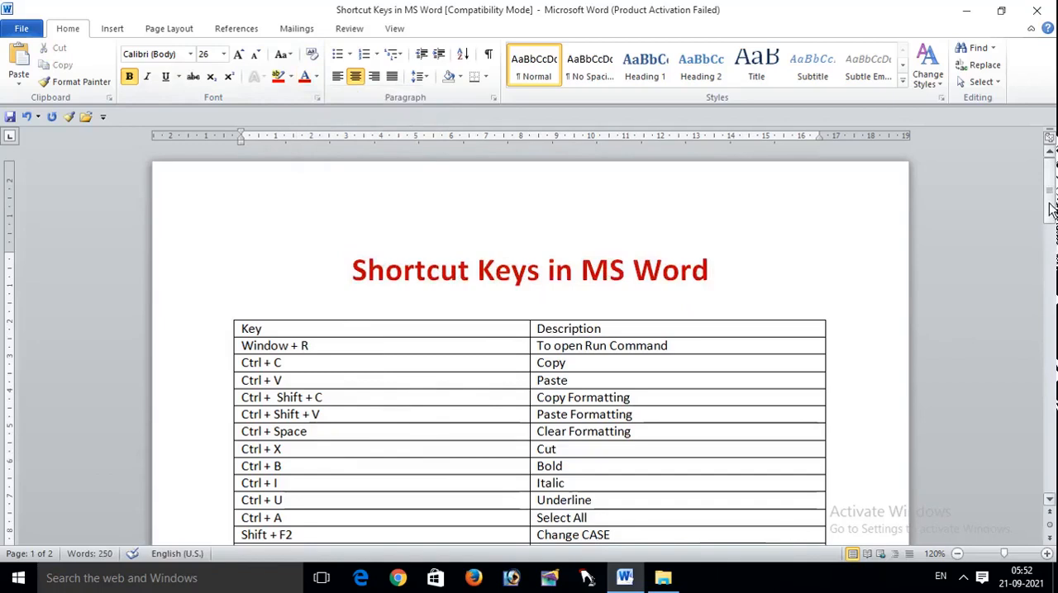
Step: Apply a double underline and a yellow text highlight to the heading on page 1
mouse_move(1051, 208)
mouse_down()
mouse_move(1051, 227)
mouse_move(1049, 203)
mouse_up()
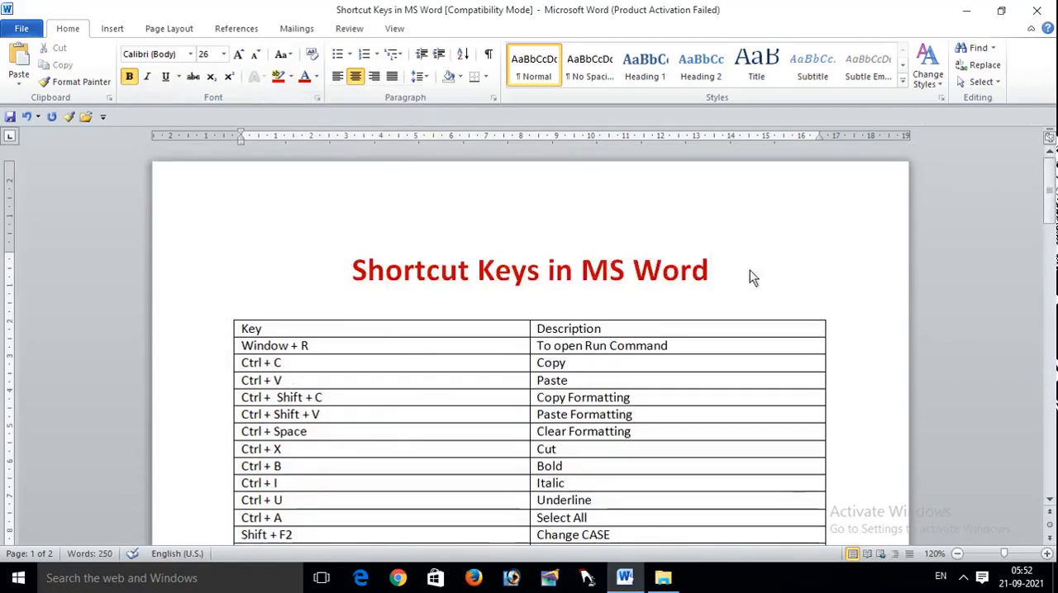
drag(716, 274, 349, 239)
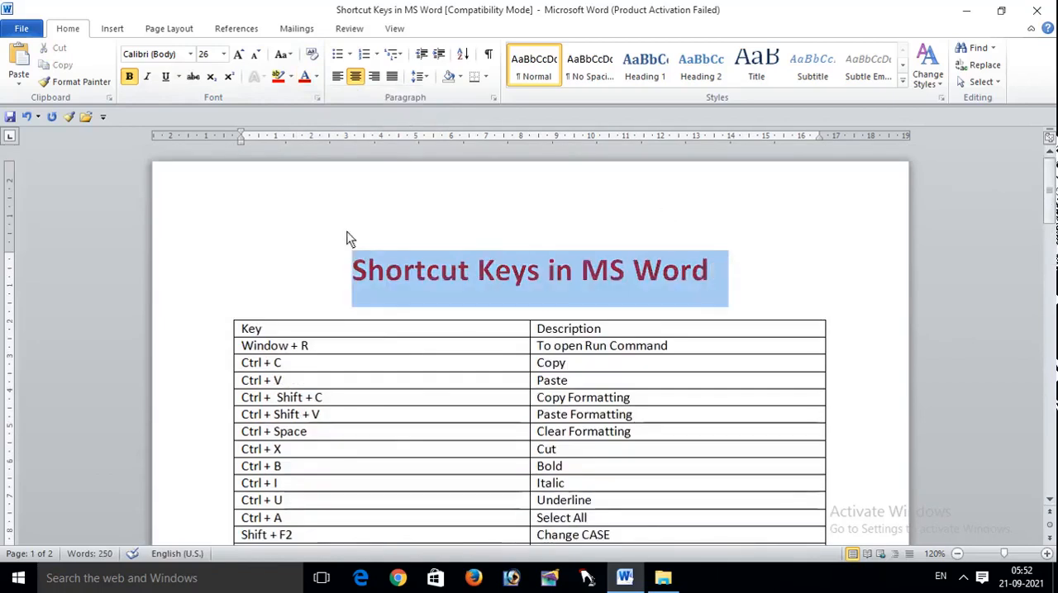
click(179, 76)
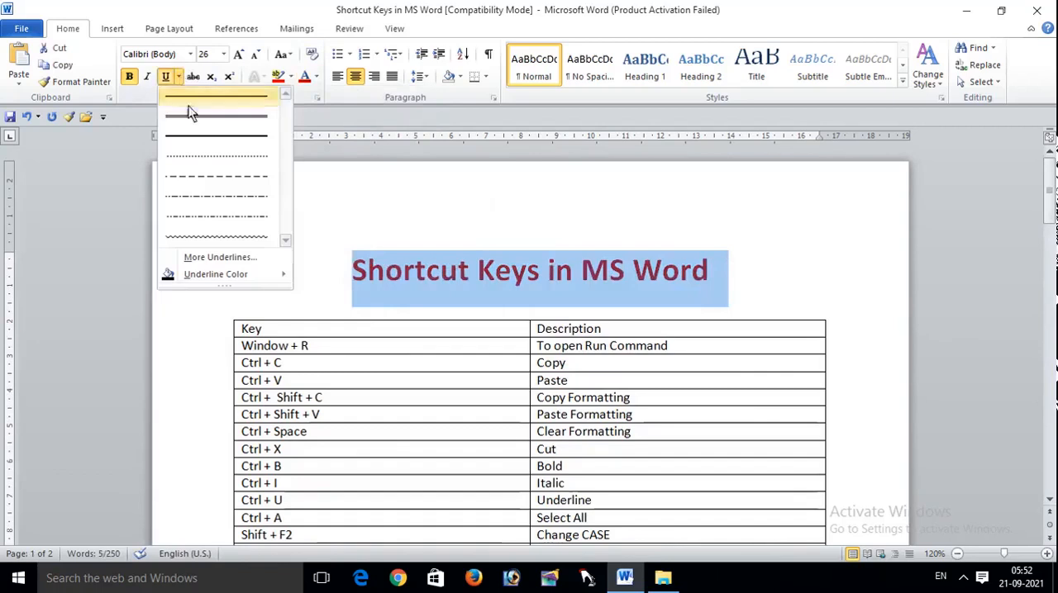
click(189, 110)
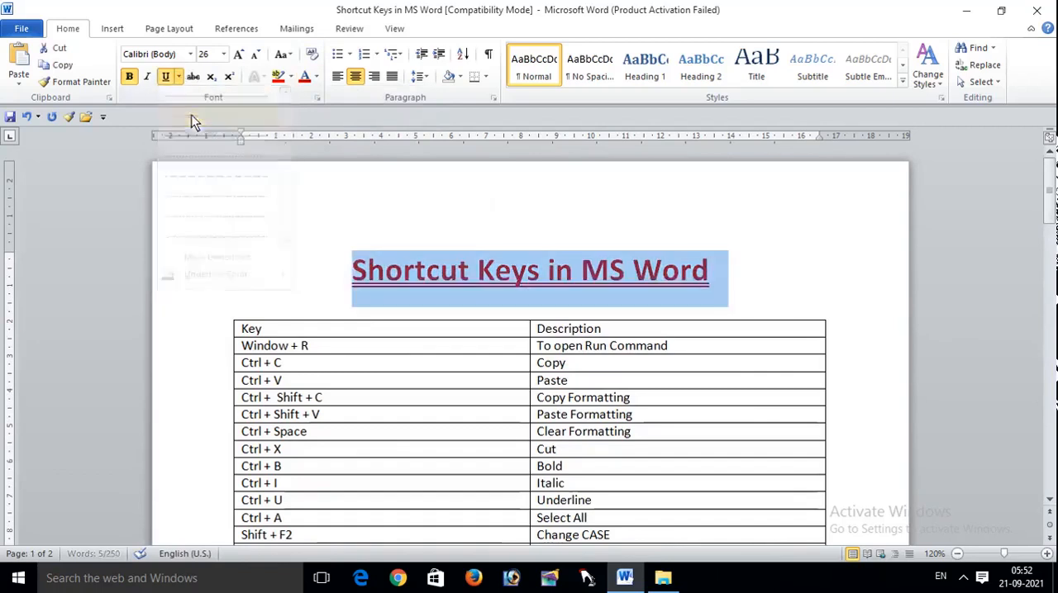
click(291, 77)
click(284, 100)
key(Left)
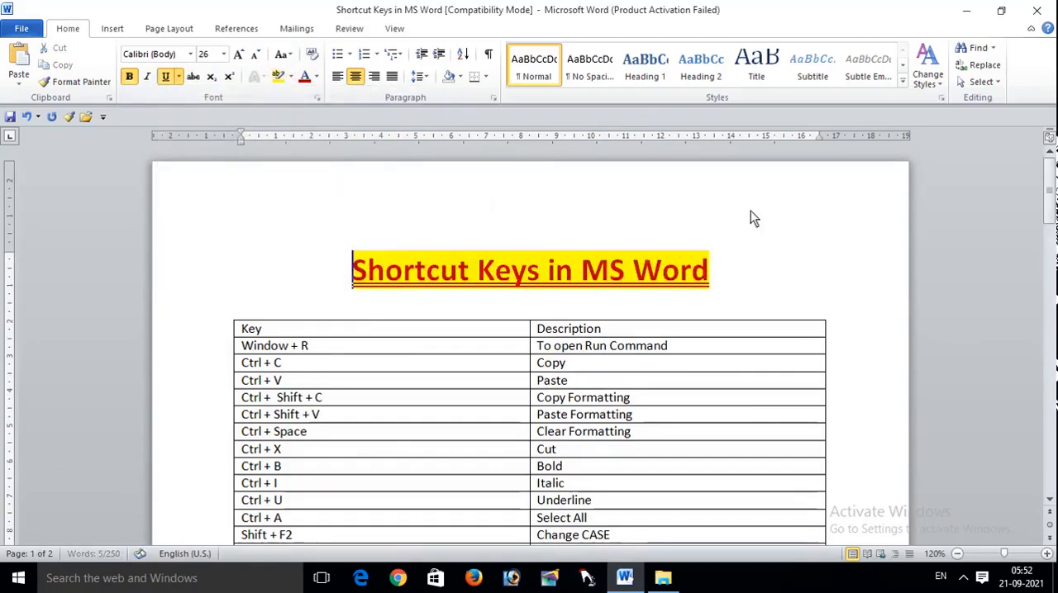
Step: Copy the formatting of the heading on page 1 and apply it to the copied heading on page 2
drag(1049, 196, 1049, 219)
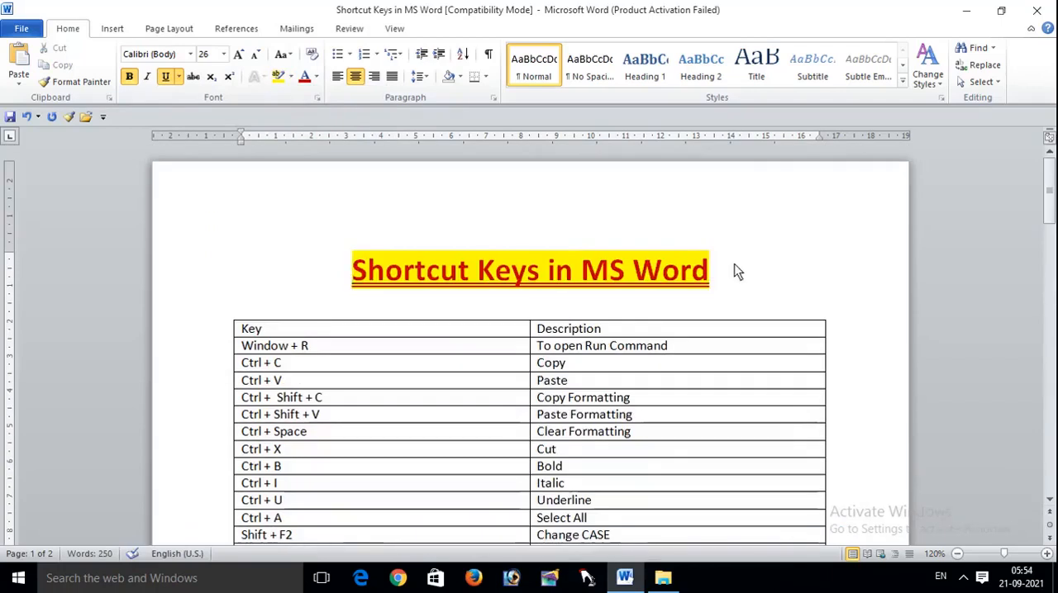
drag(738, 273, 278, 230)
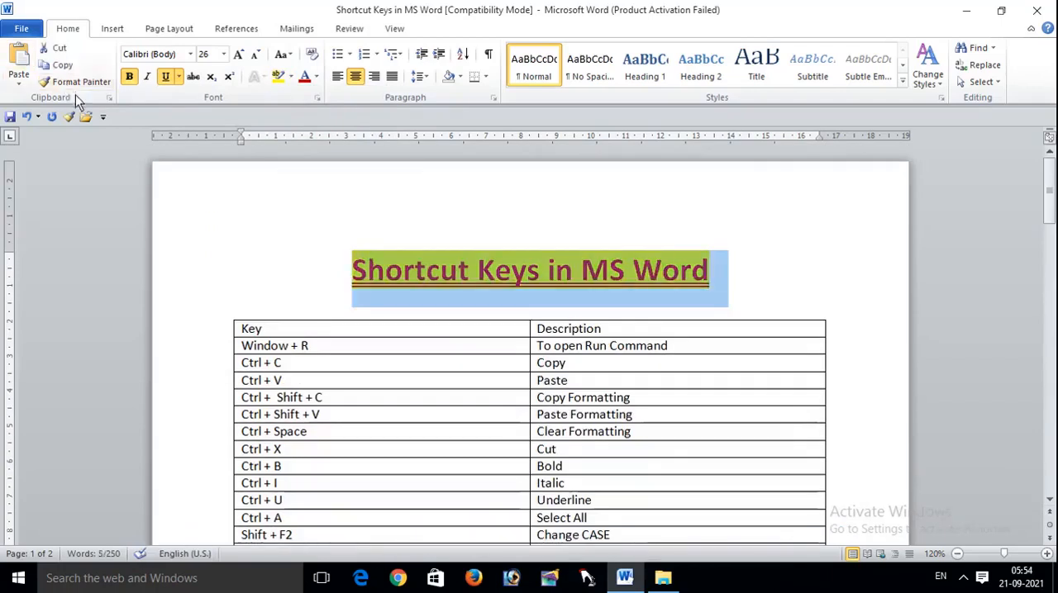
click(1049, 195)
drag(1050, 195, 1052, 165)
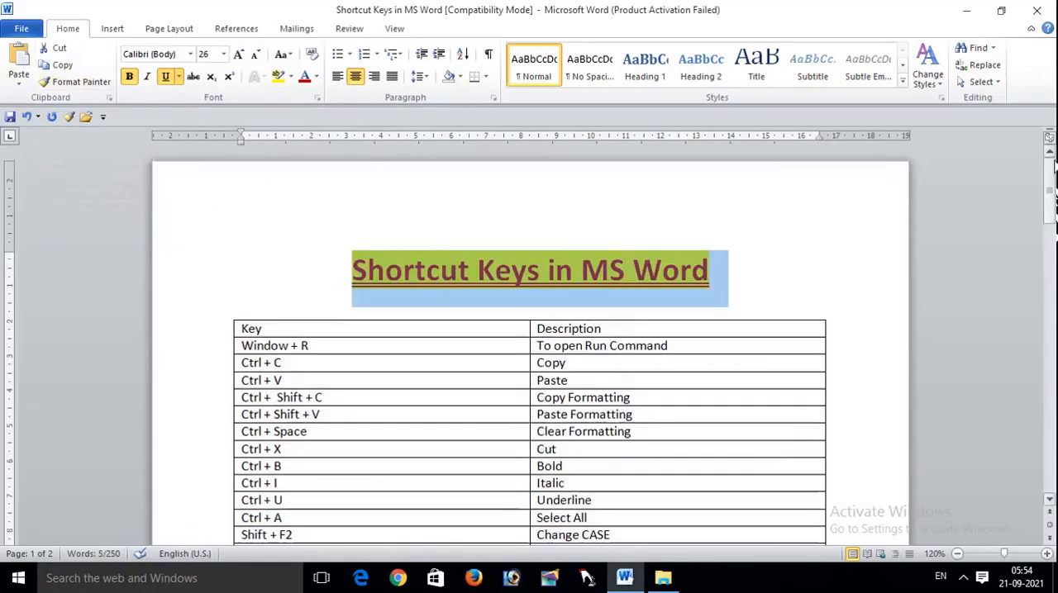
click(767, 274)
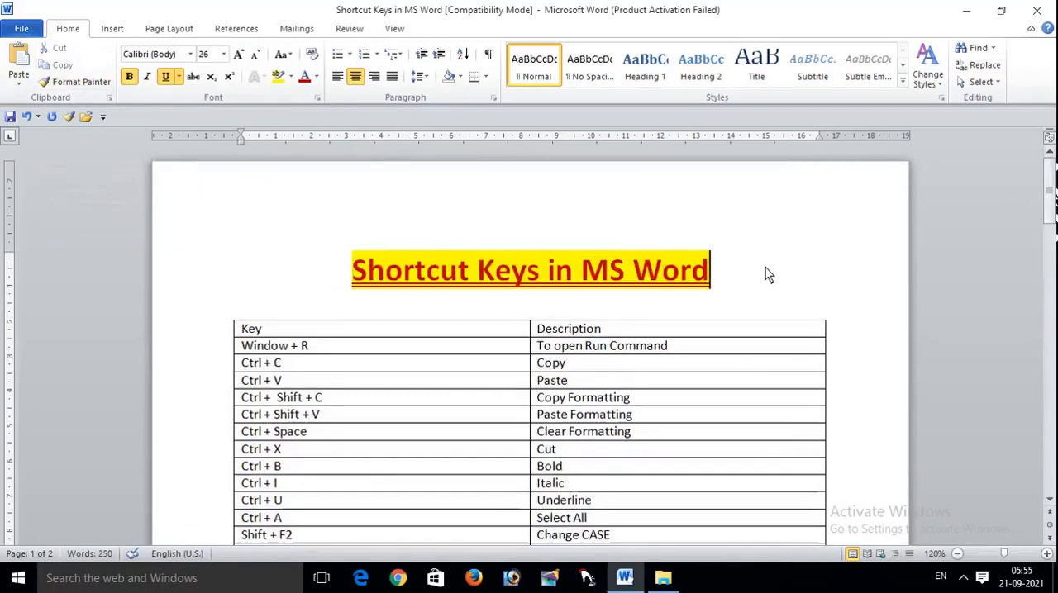
drag(767, 274, 439, 256)
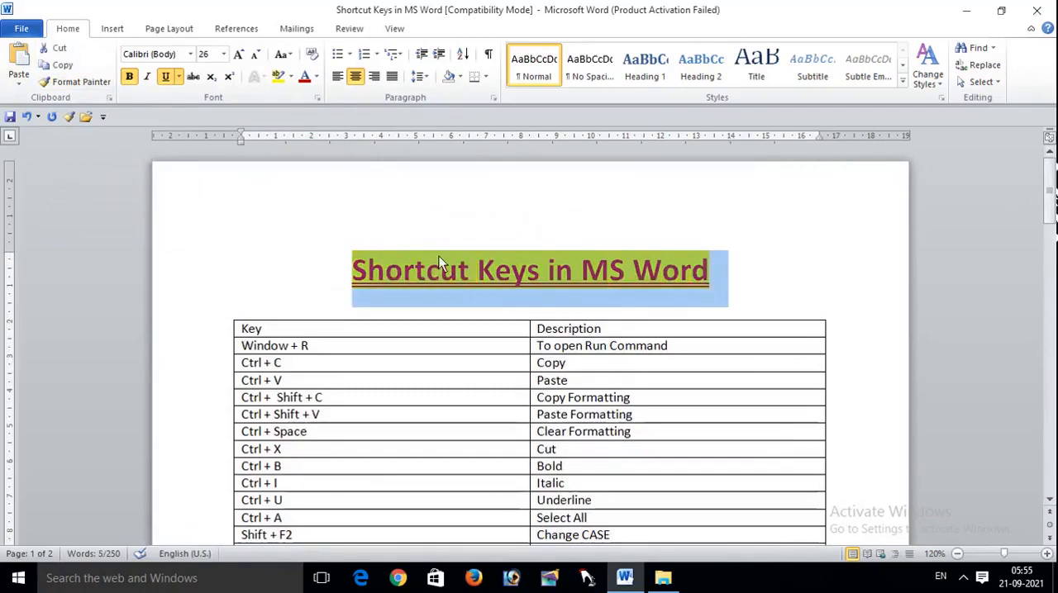
drag(1048, 198, 1048, 354)
drag(719, 359, 404, 378)
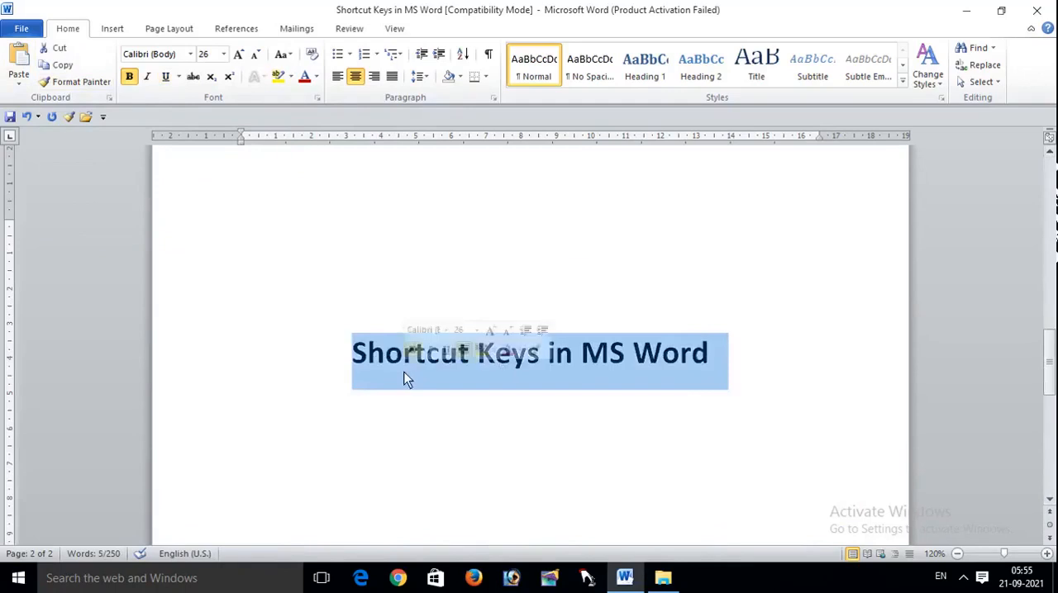
key(ctrl+u)
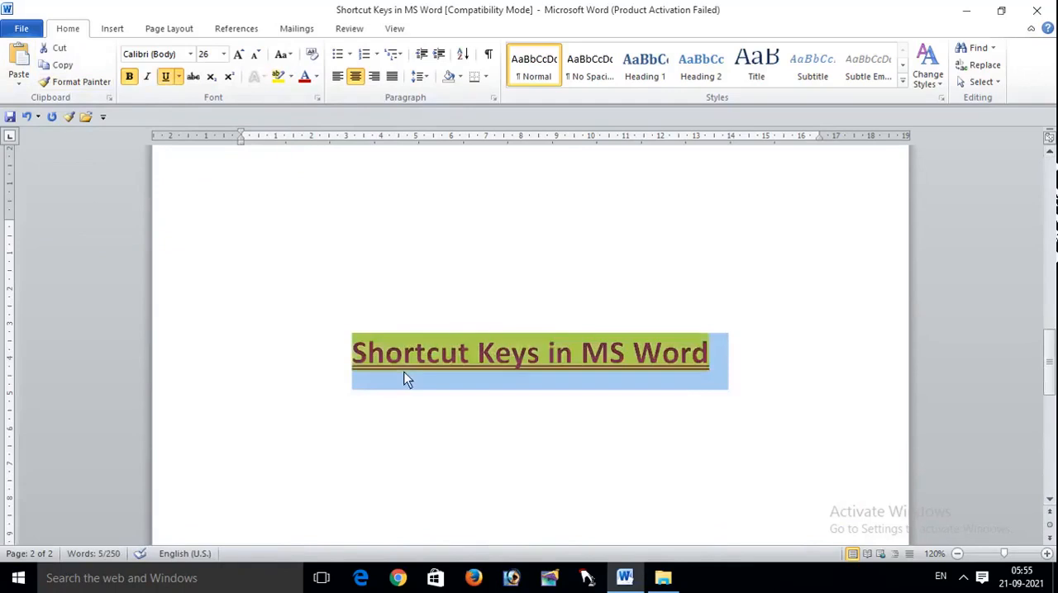
click(563, 348)
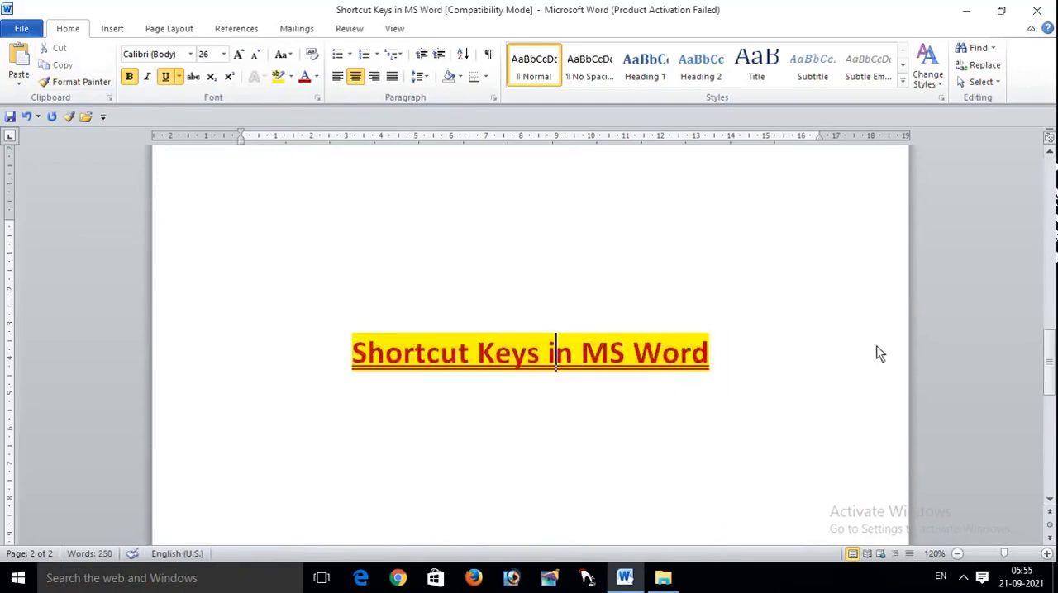
Step: Remove the yellow text highlight from the heading on page 1 by setting its highlight to No Color
drag(1048, 356, 1043, 163)
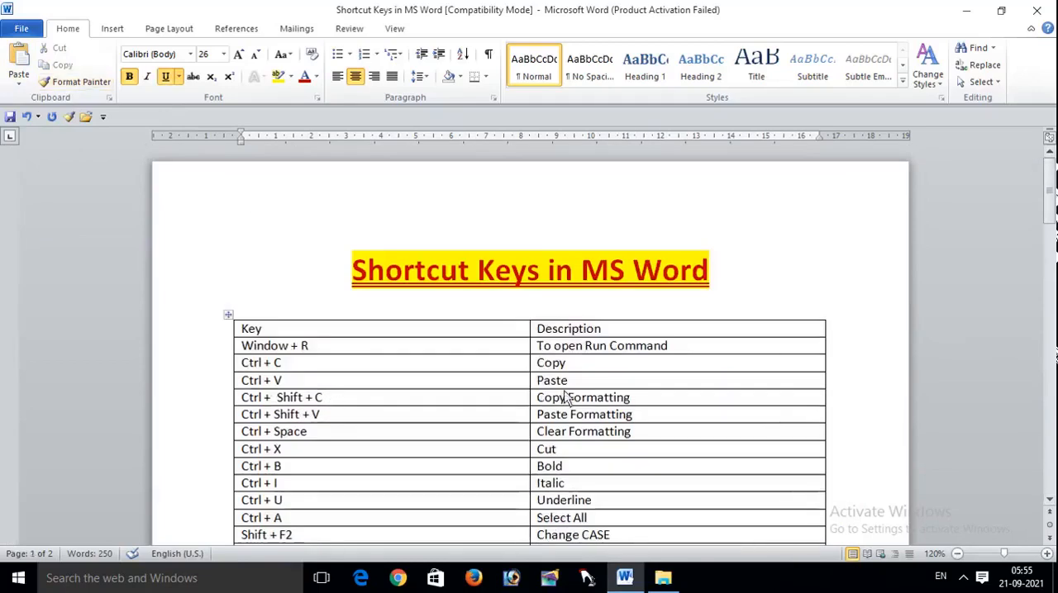
mouse_move(1048, 187)
mouse_down()
mouse_move(1051, 213)
mouse_move(1053, 169)
mouse_up()
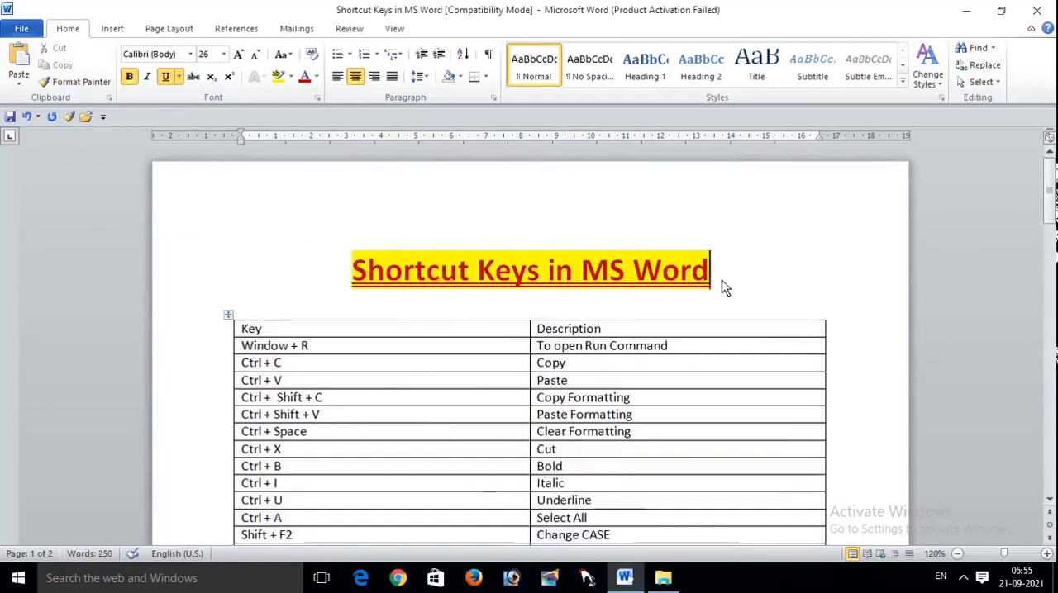
drag(722, 286, 334, 294)
click(909, 273)
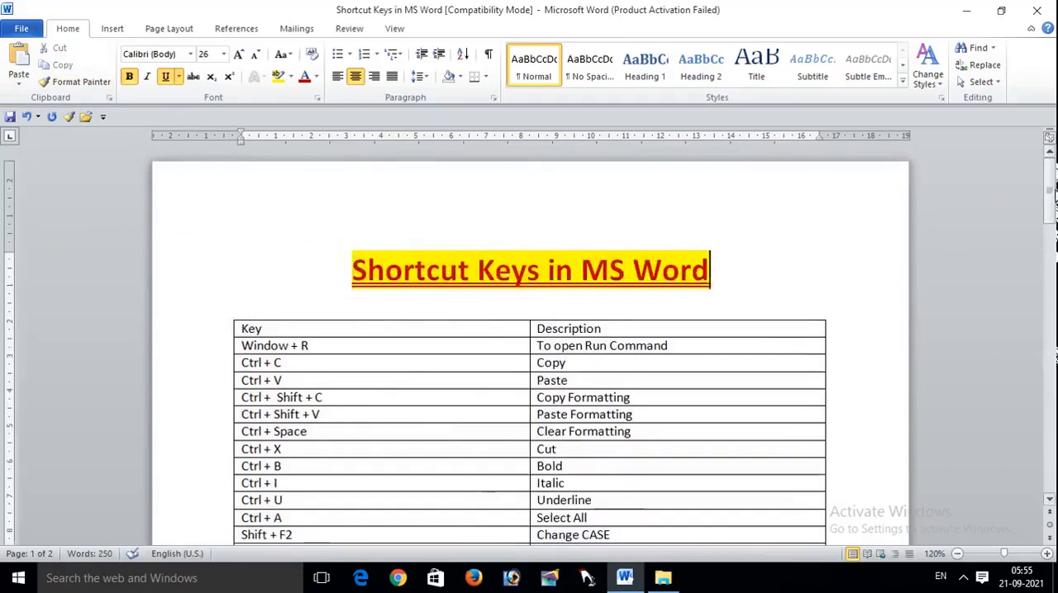
click(323, 269)
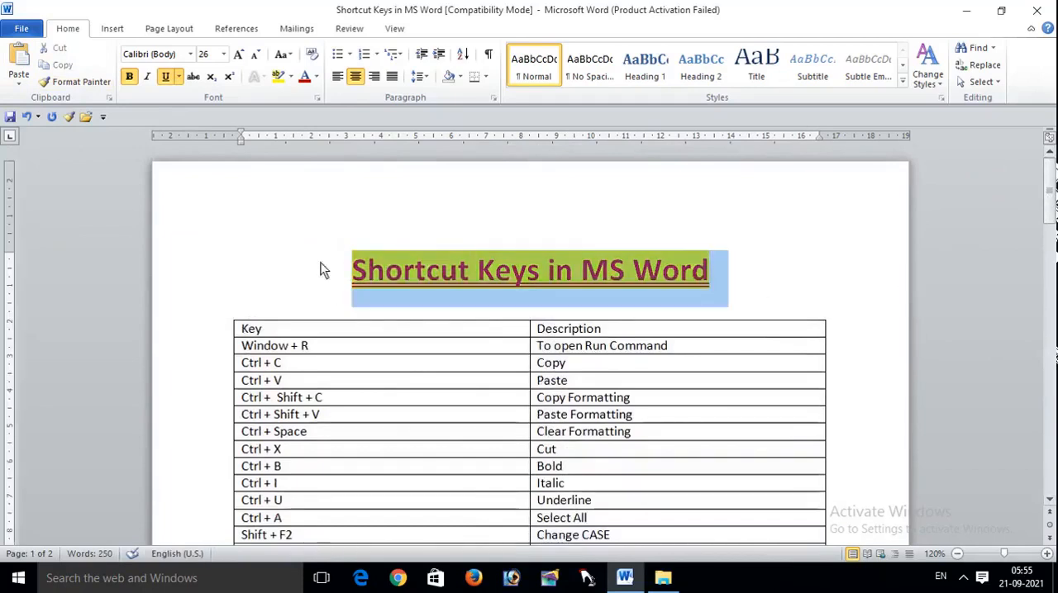
click(291, 76)
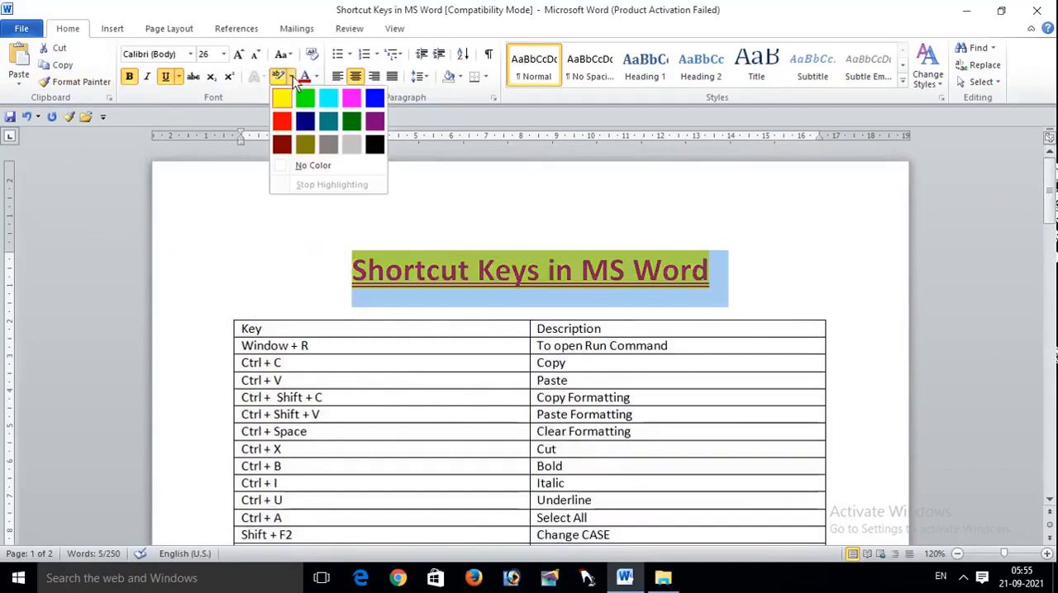
click(307, 165)
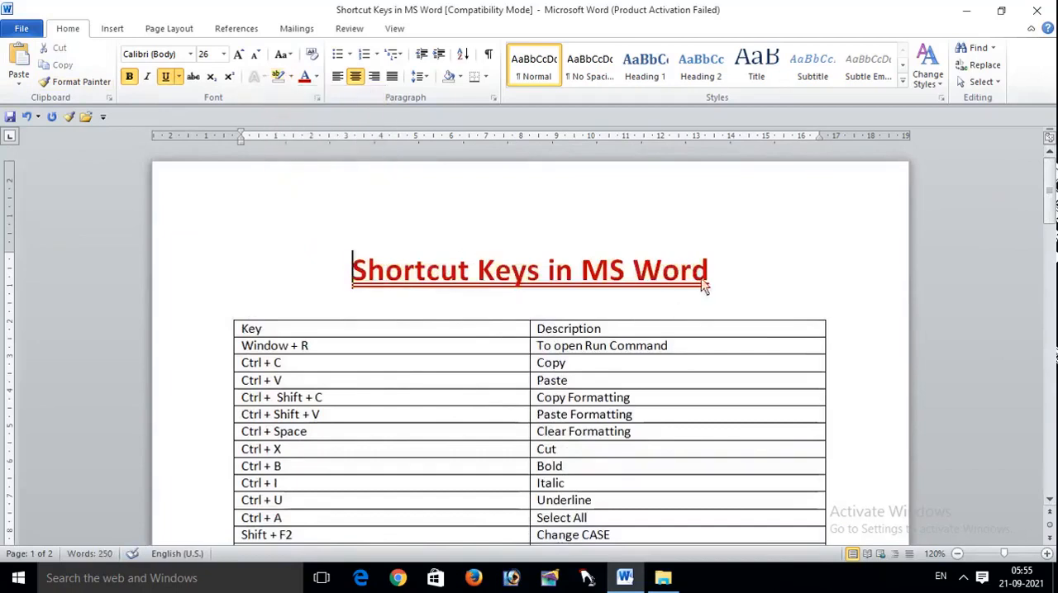
Step: Clear the character formatting of the heading on page 1, undo that once, and clear it again
drag(714, 276, 241, 261)
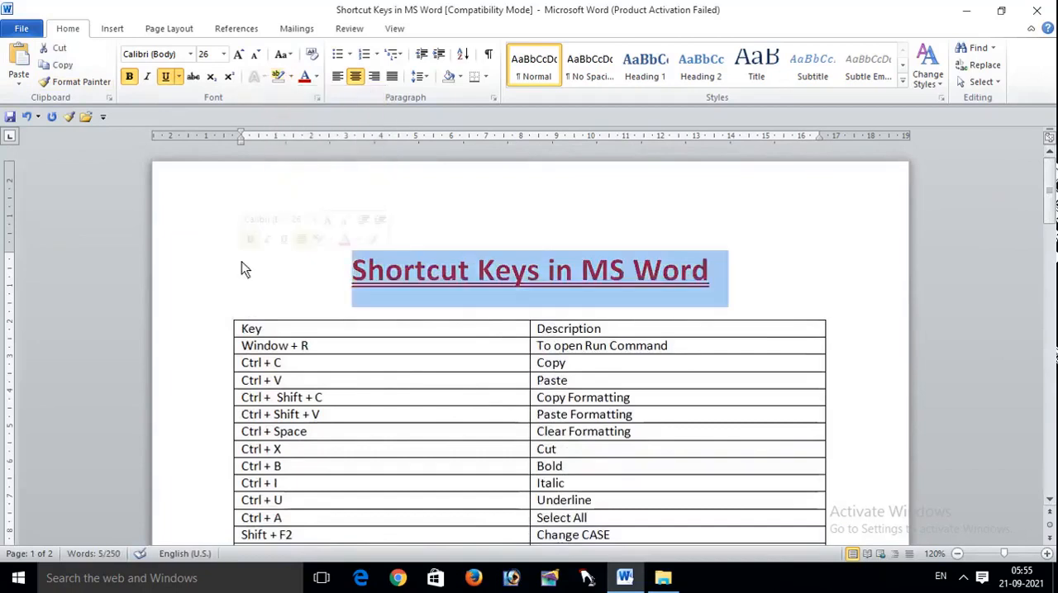
key(ctrl+space)
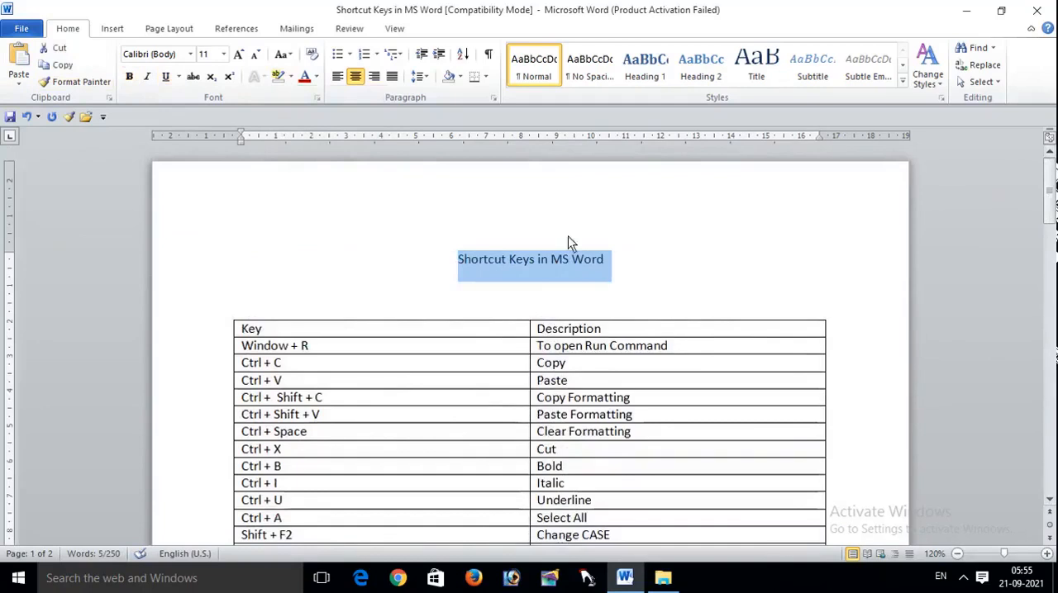
click(615, 260)
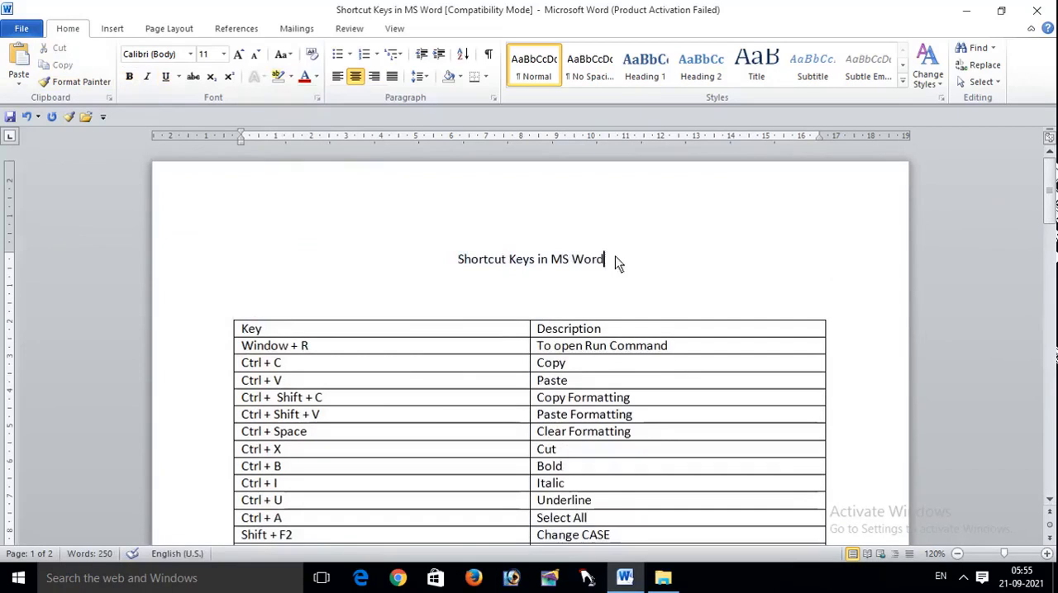
key(ctrl+z)
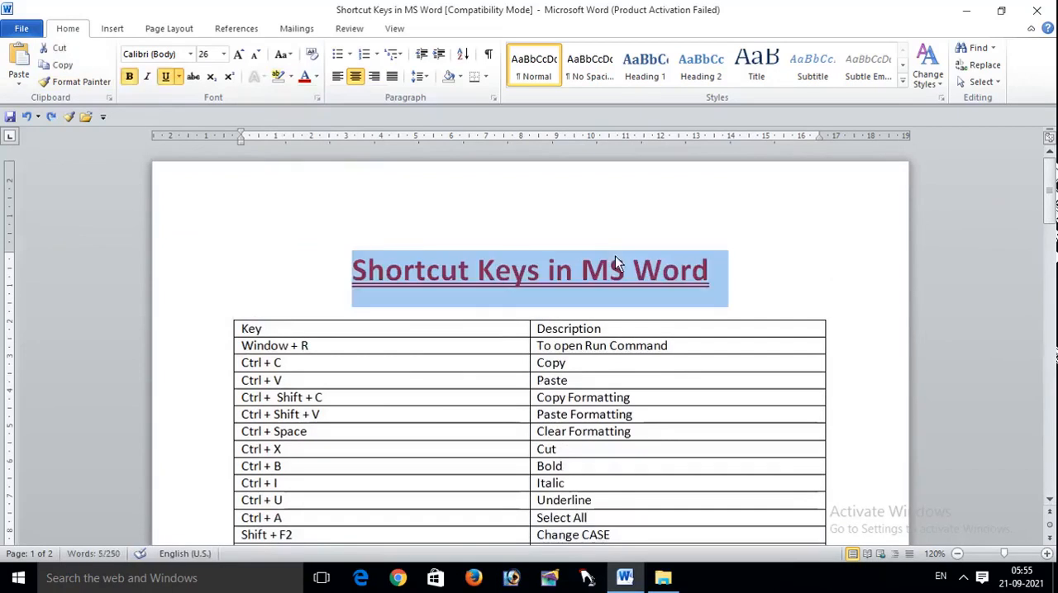
key(ctrl+space)
click(659, 370)
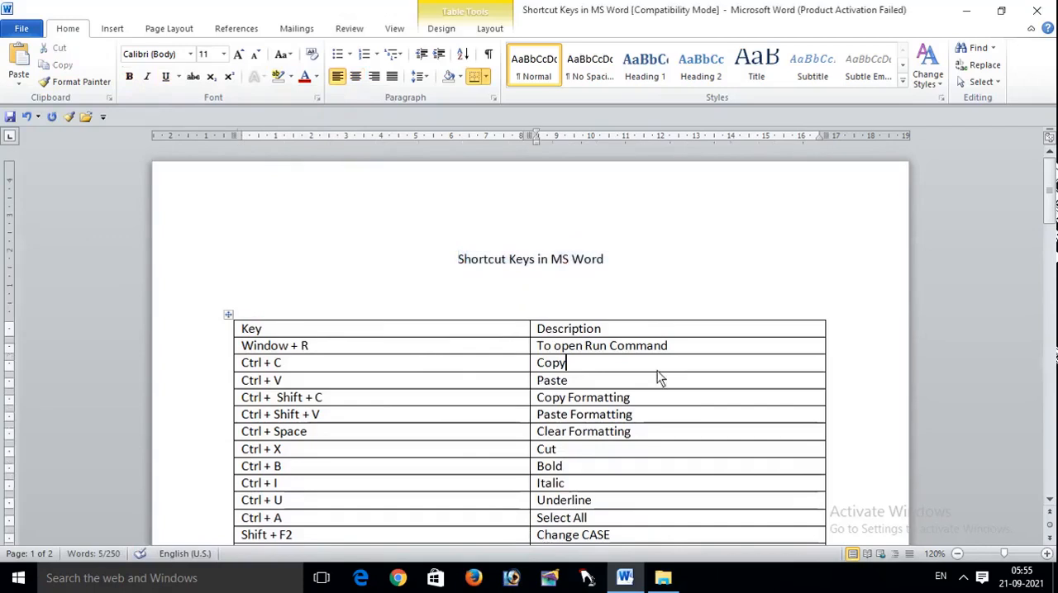
Step: Make the heading on page 1 bold, underlined and italic
mouse_move(1050, 216)
mouse_down()
mouse_move(1052, 248)
mouse_move(1051, 197)
mouse_up()
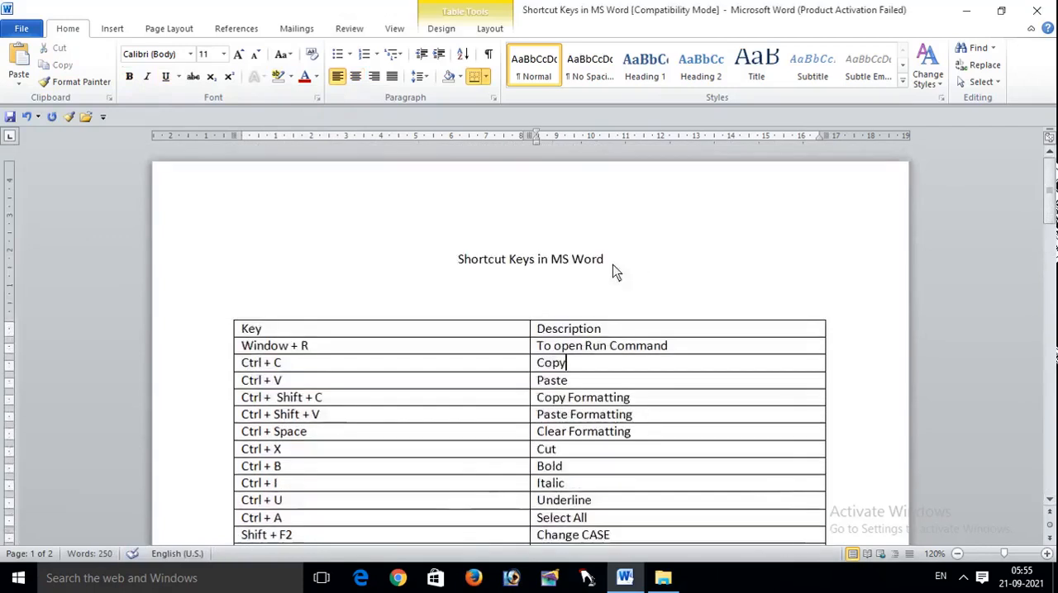
drag(615, 273, 470, 257)
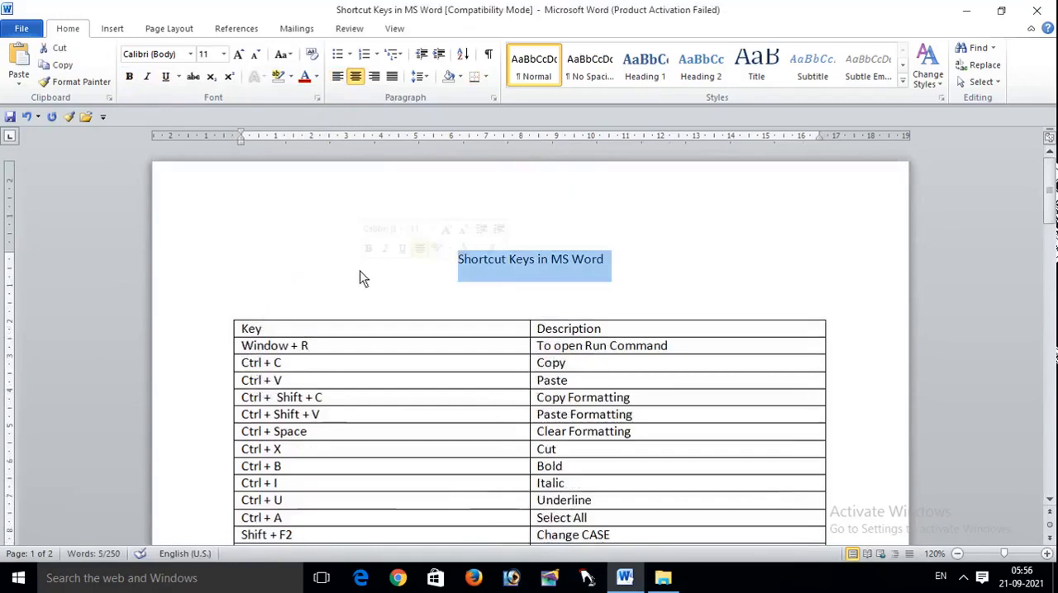
key(ctrl+b)
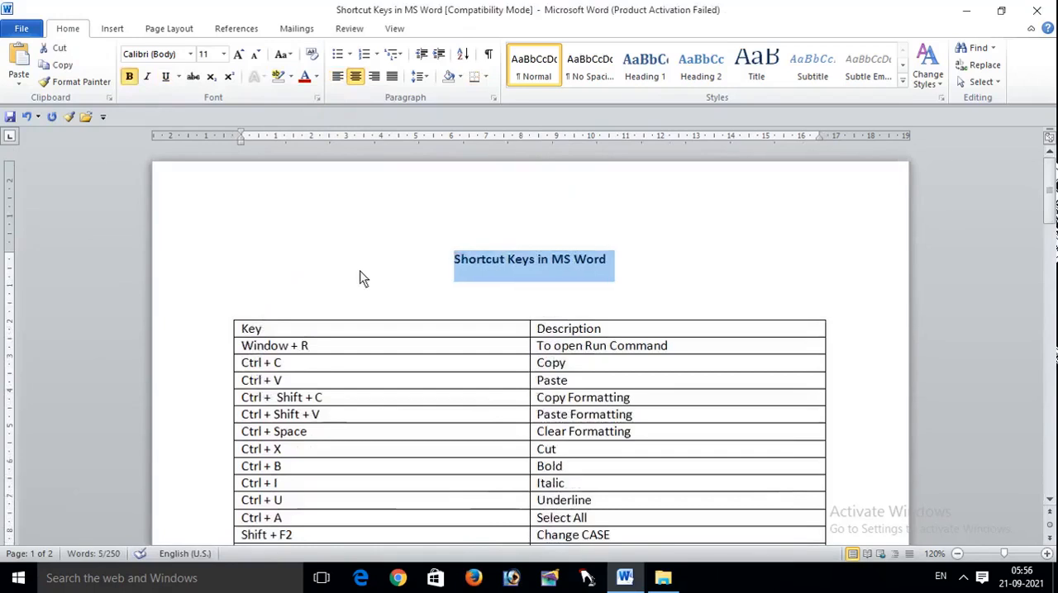
key(ctrl+u)
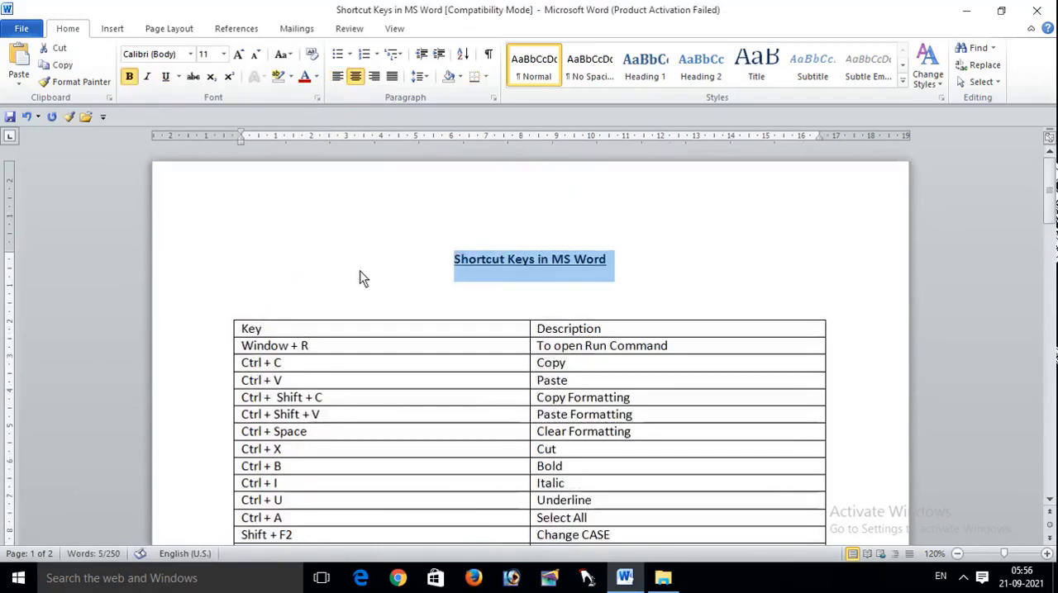
key(ctrl+i)
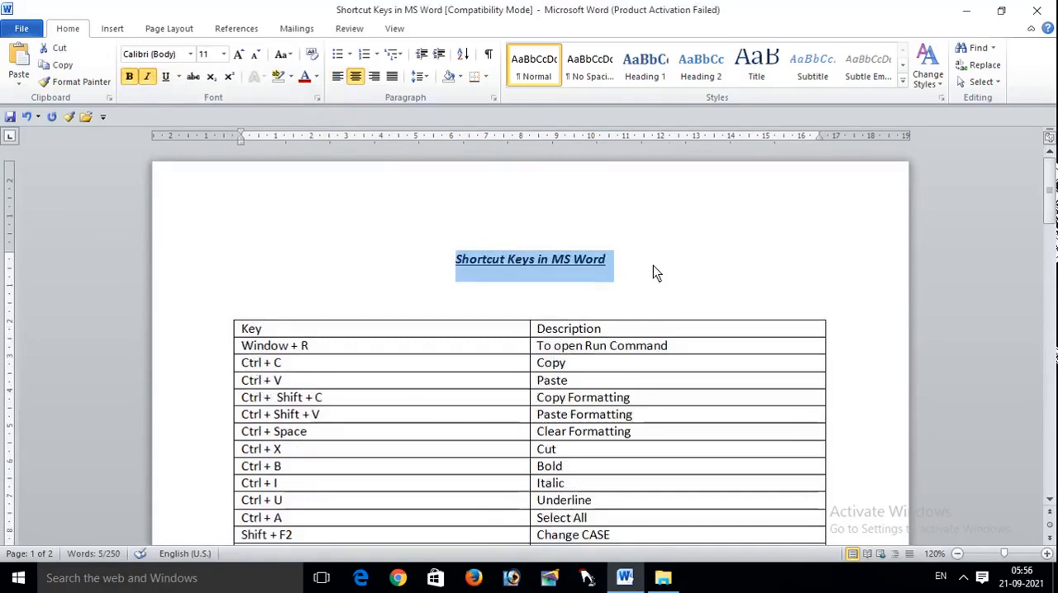
Step: Enlarge the selected heading on page 1 gradually to font size 36
key(ctrl+bracketright)
key(ctrl+bracketright)
key(ctrl+bracketright)
key(ctrl+bracketright)
key(ctrl+bracketright)
key(ctrl+bracketright)
key(ctrl+bracketright)
key(ctrl+bracketright)
key(ctrl+bracketright)
key(ctrl+bracketright)
key(ctrl+bracketright)
key(ctrl+bracketright)
key(ctrl+bracketright)
key(ctrl+bracketright)
key(ctrl+bracketright)
key(ctrl+bracketright)
key(ctrl+bracketright)
key(ctrl+bracketright)
key(ctrl+bracketright)
key(ctrl+bracketright)
key(ctrl+bracketright)
key(ctrl+bracketright)
key(ctrl+bracketright)
key(ctrl+bracketright)
key(ctrl+bracketright)
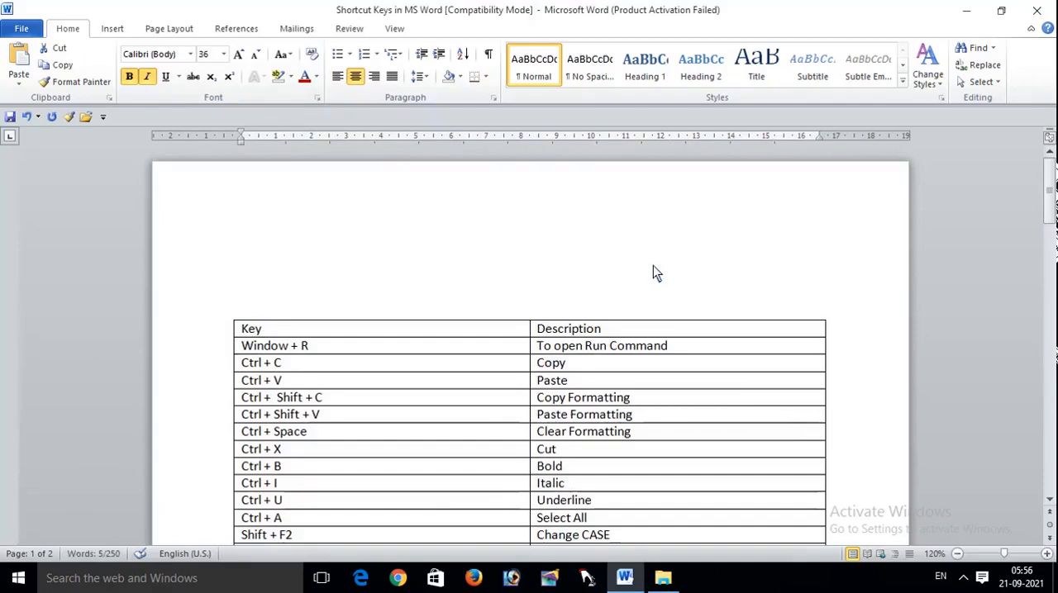
Step: Reduce the selected heading on page 1 gradually to font size 18
key(ctrl+bracketleft)
key(ctrl+bracketleft)
key(ctrl+bracketleft)
key(ctrl+bracketleft)
key(ctrl+bracketleft)
key(ctrl+bracketleft)
key(ctrl+bracketleft)
key(ctrl+bracketleft)
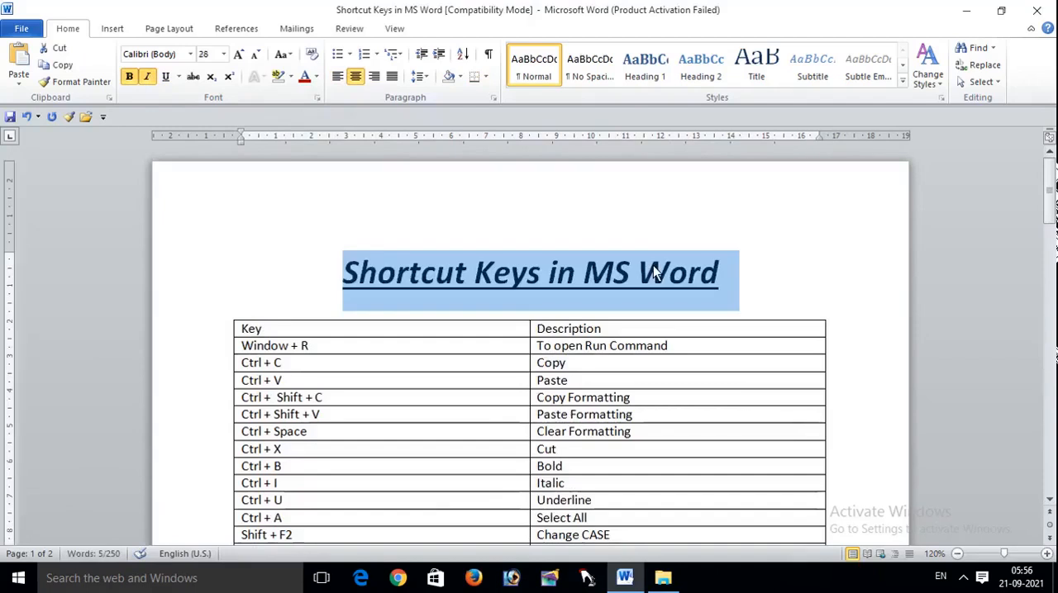
key(ctrl+bracketleft)
key(ctrl+bracketleft)
key(ctrl+bracketleft)
key(ctrl+bracketleft)
key(ctrl+bracketleft)
key(ctrl+bracketleft)
key(ctrl+bracketleft)
key(ctrl+bracketleft)
key(ctrl+bracketleft)
key(ctrl+bracketleft)
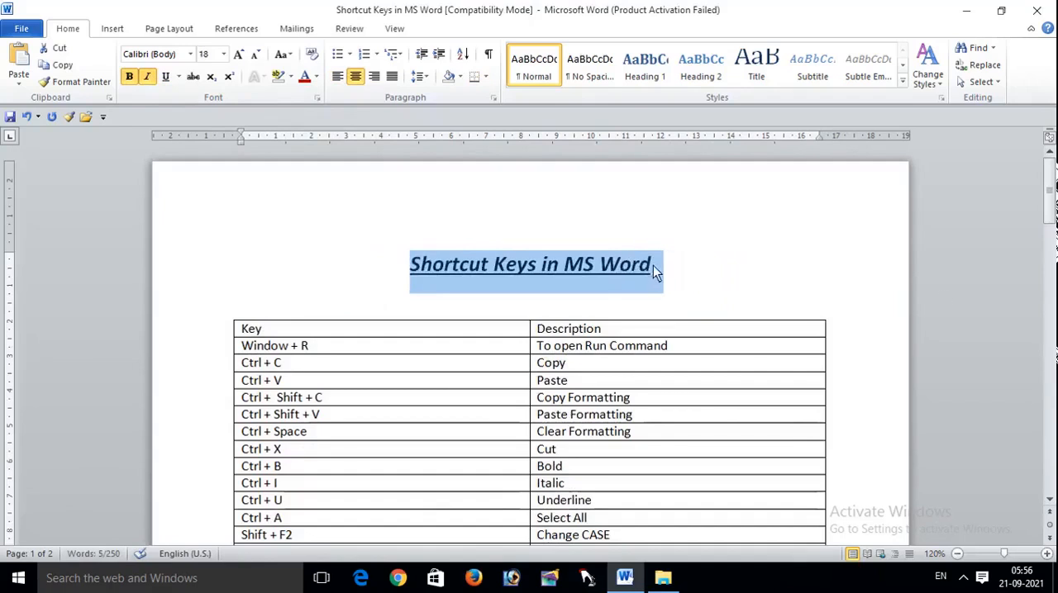
Step: Select the entire document and increase the font size of all its text by several increments
drag(1052, 182, 1050, 215)
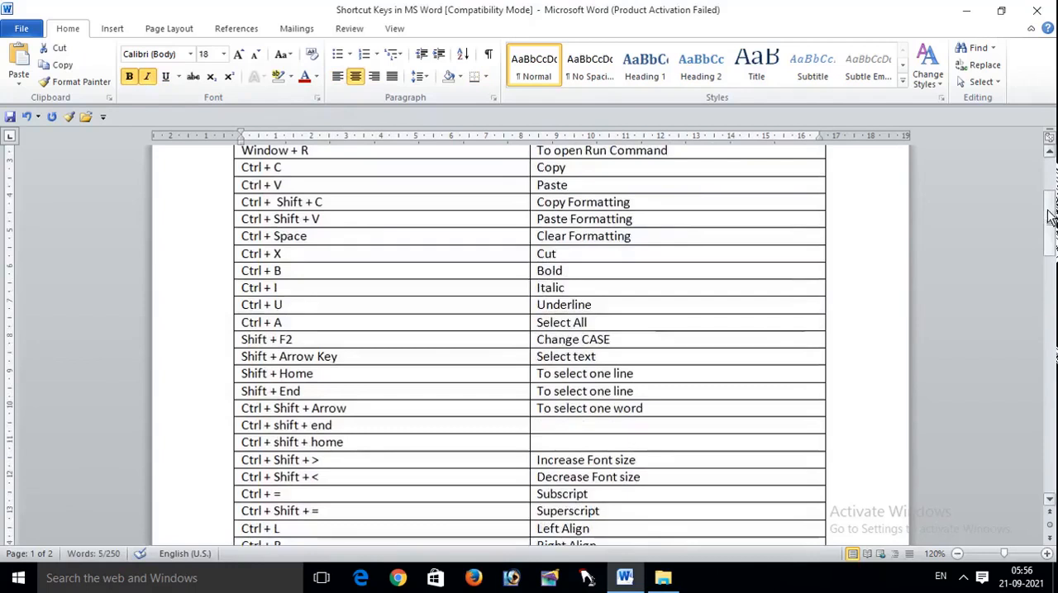
click(799, 294)
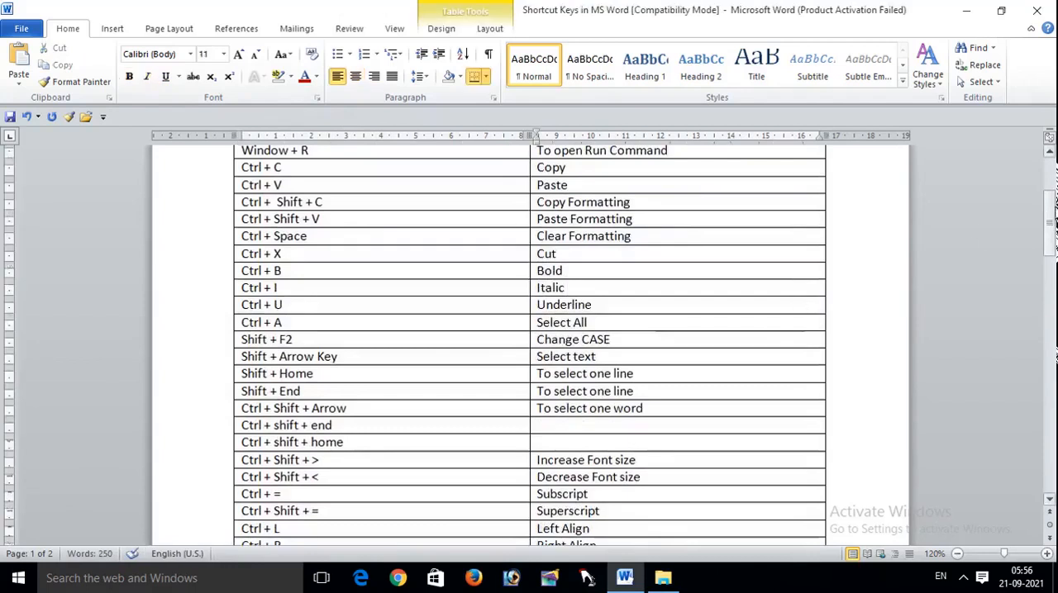
drag(1050, 216, 1052, 157)
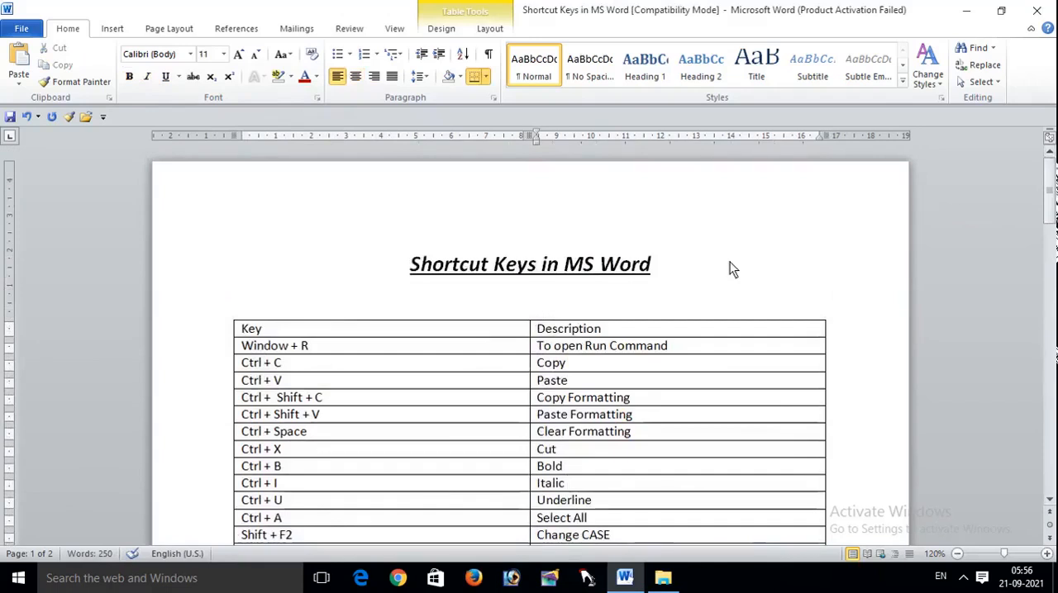
key(ctrl+a)
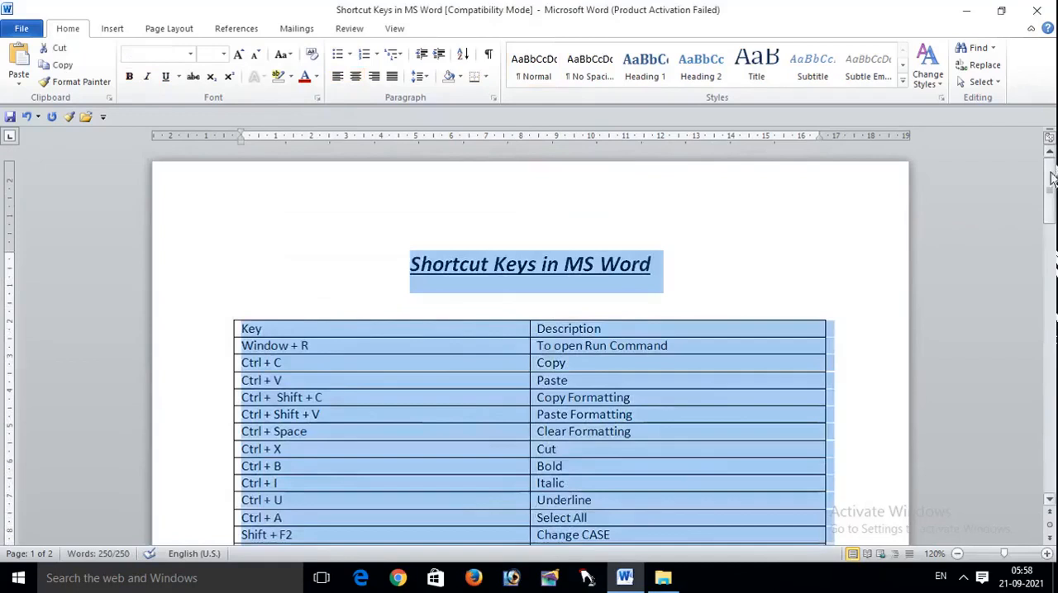
mouse_move(1051, 177)
mouse_down()
mouse_move(1049, 284)
mouse_move(1051, 162)
mouse_up()
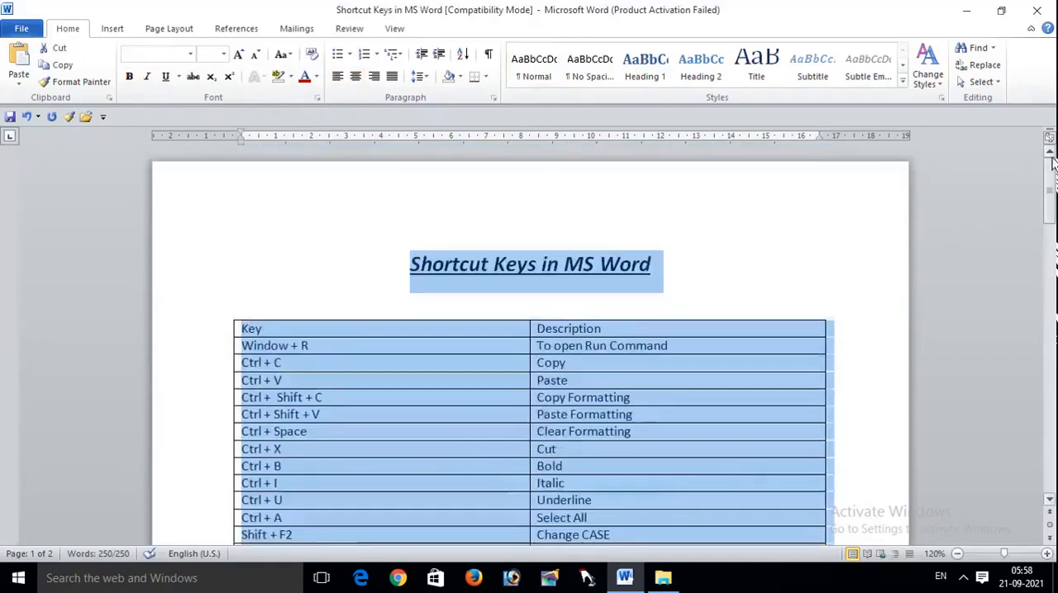
key(ctrl+shift+greater)
key(ctrl+shift+greater)
key(ctrl+shift+greater)
key(ctrl+shift+greater)
key(ctrl+shift+greater)
key(ctrl+shift+greater)
key(ctrl+shift+greater)
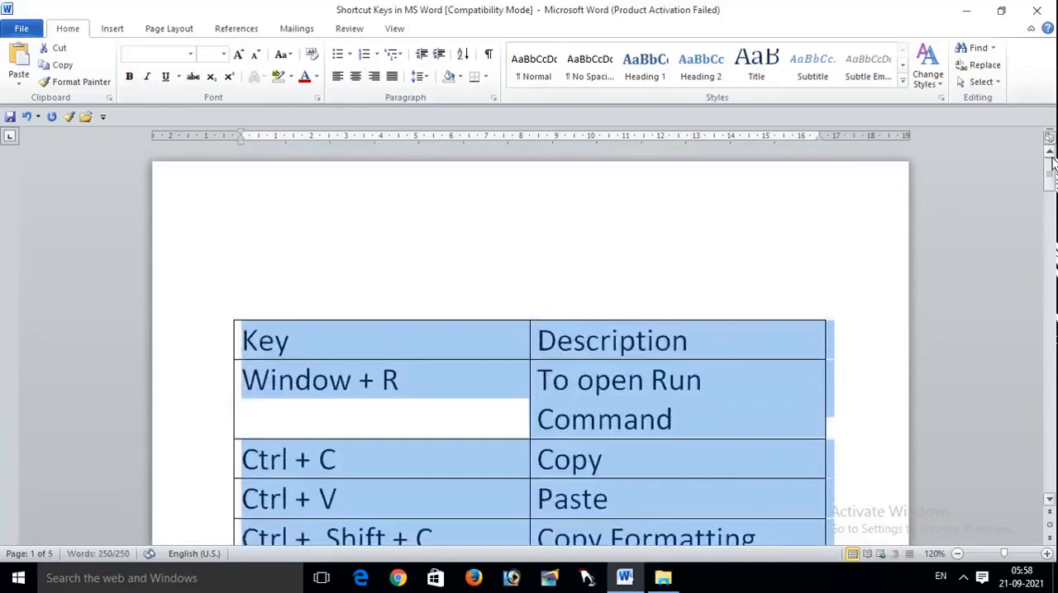
Step: Decrease the font size of the entire selected document back to its original sizes
key(ctrl+shift+less)
key(ctrl+shift+less)
key(ctrl+shift+less)
key(ctrl+shift+less)
key(ctrl+shift+less)
key(ctrl+shift+less)
key(ctrl+shift+less)
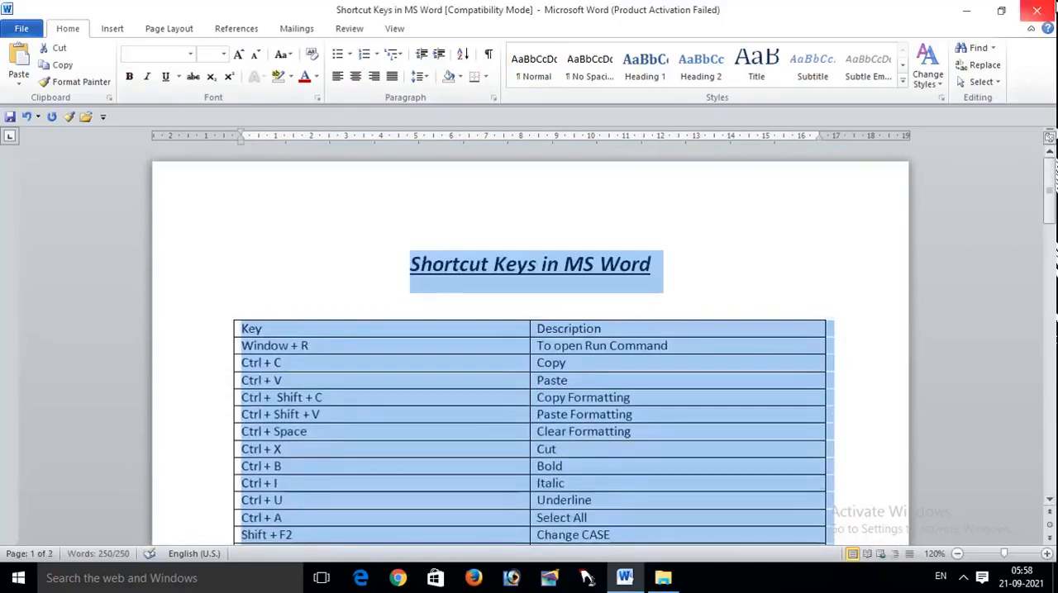
click(1036, 9)
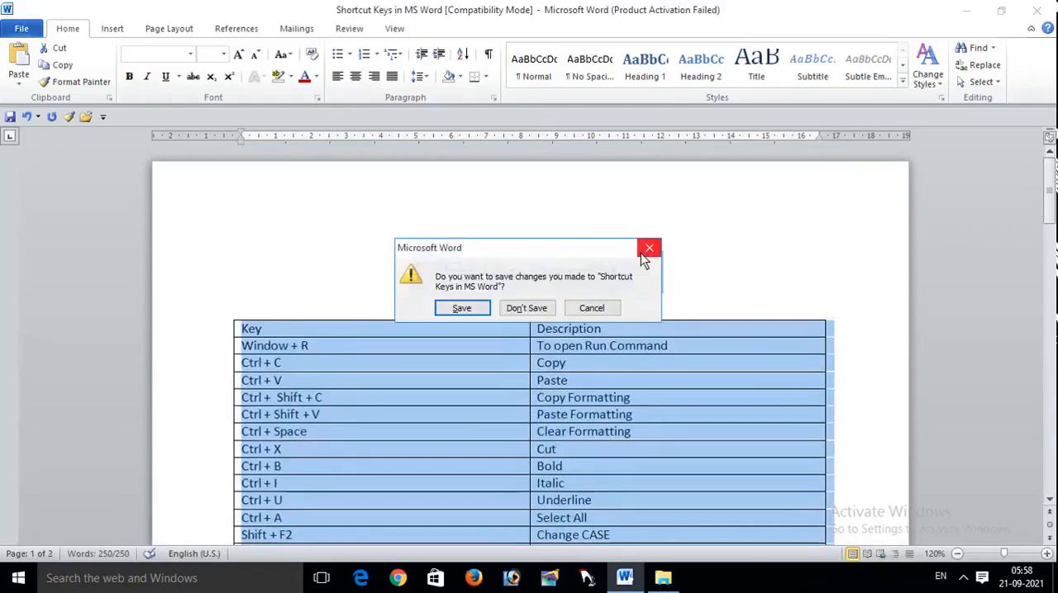
click(650, 248)
click(814, 270)
drag(1050, 201, 1051, 251)
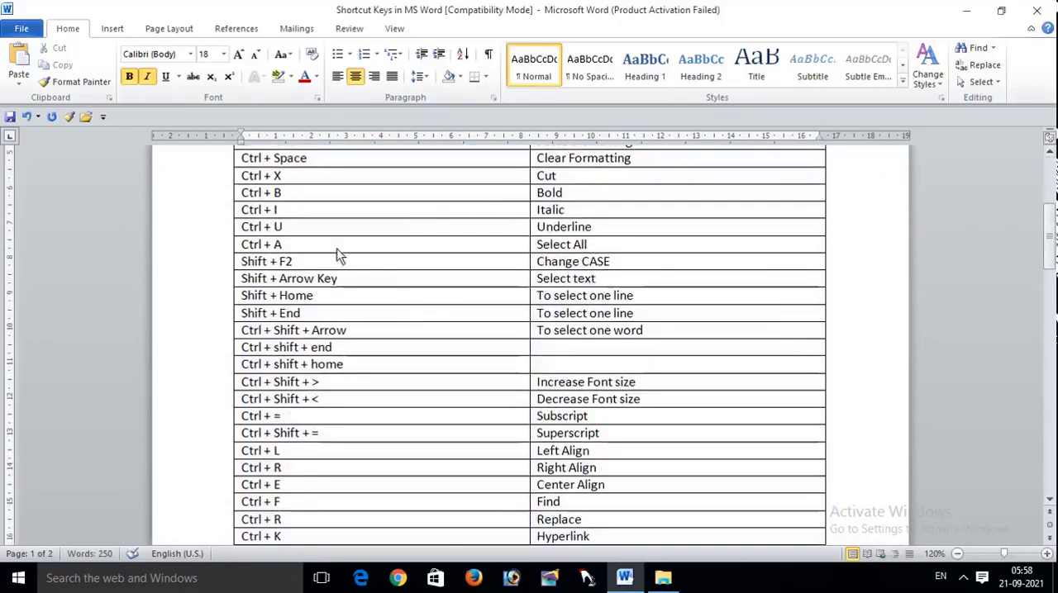
Step: Highlight the Ctrl + A entry and the Ctrl + Shift + Arrow cell in the shortcut table
drag(329, 247, 236, 256)
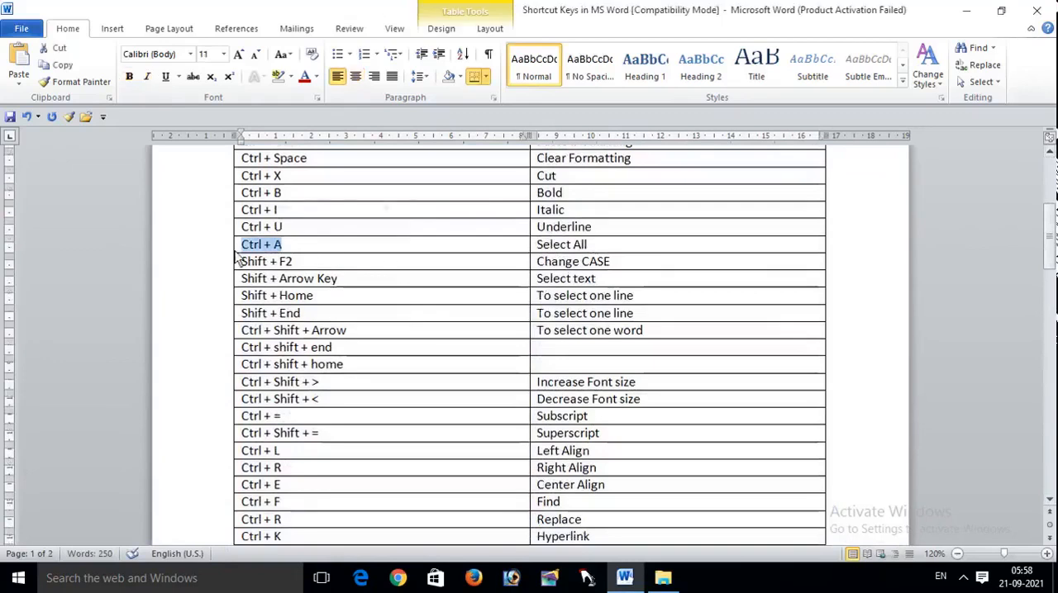
click(628, 249)
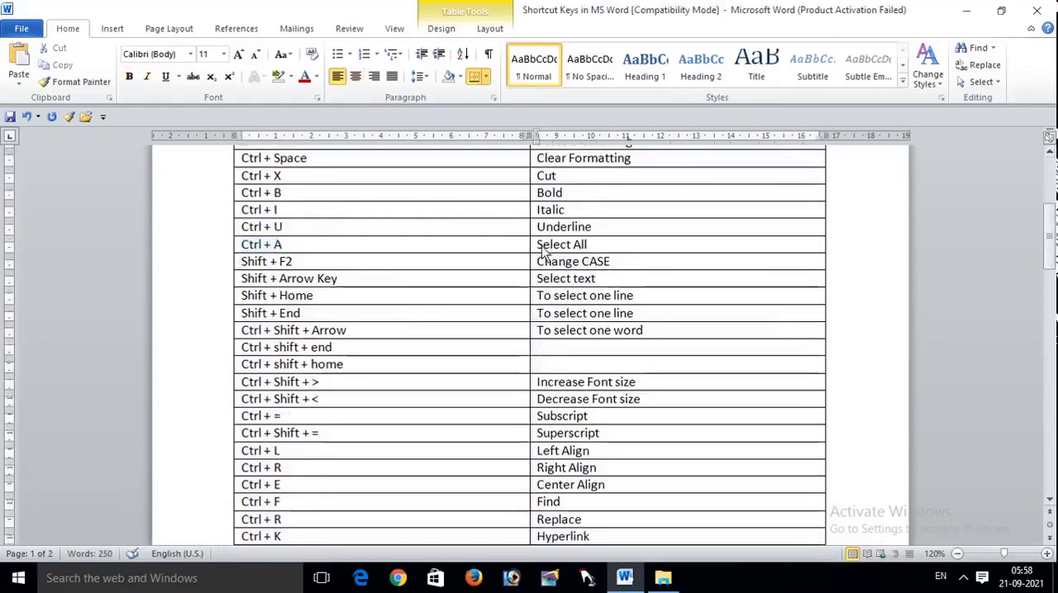
key(ctrl+z)
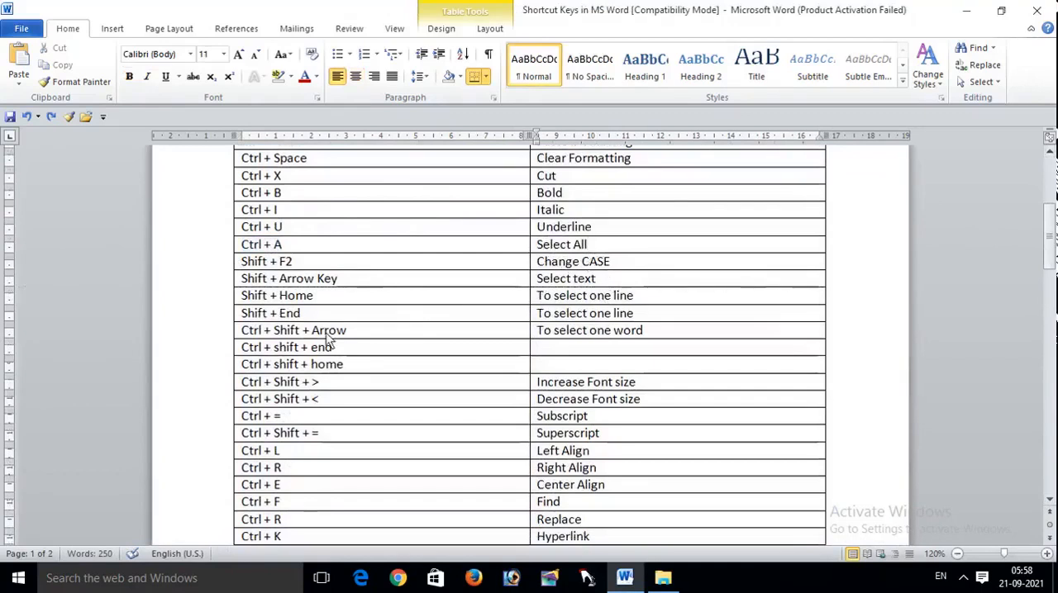
drag(352, 331, 224, 335)
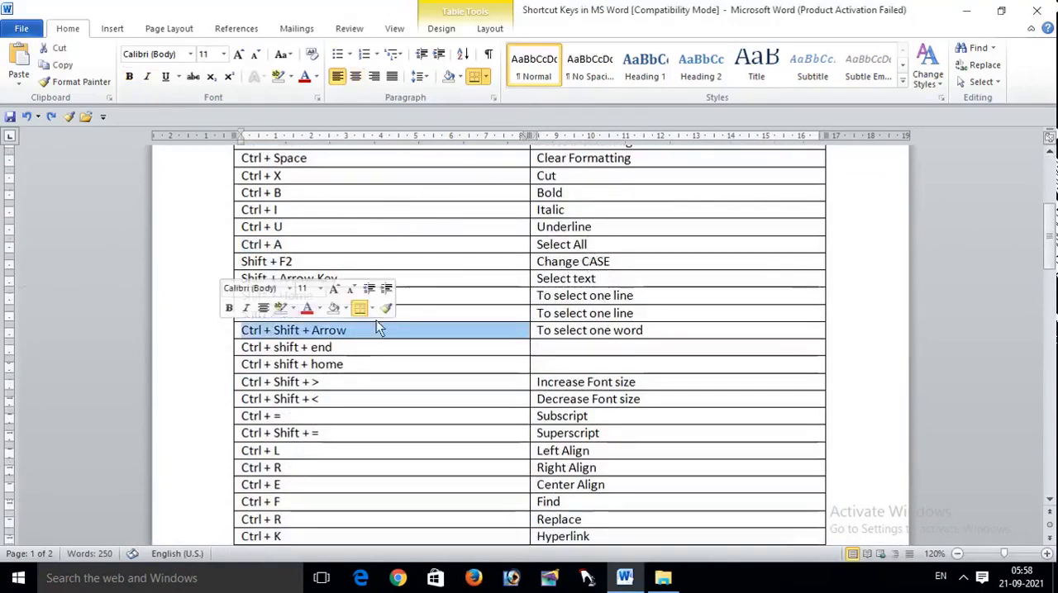
key(Up)
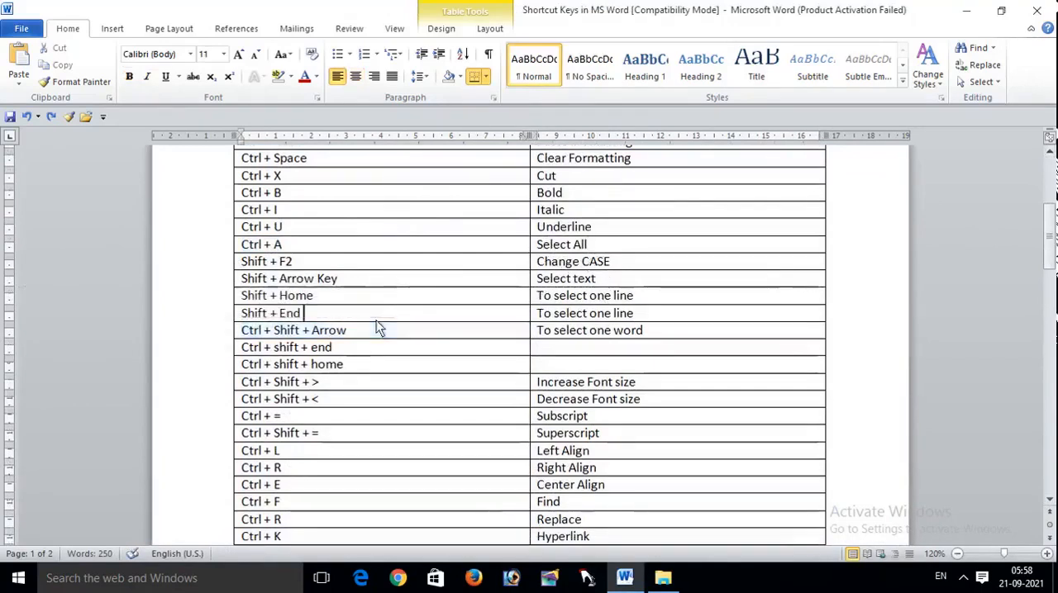
click(243, 334)
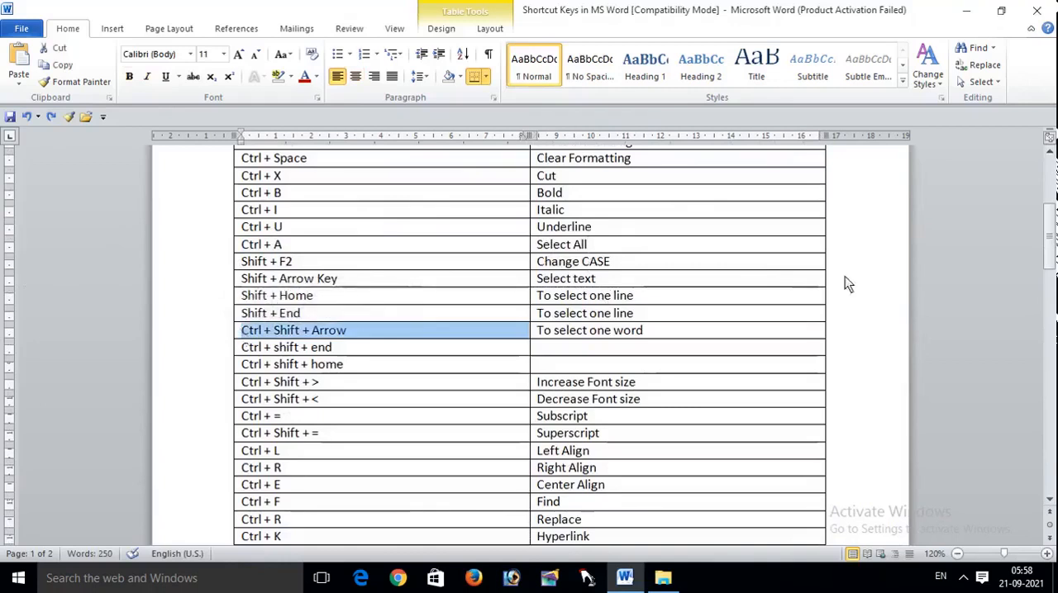
Step: Generate a paragraph of sample text with =rand(1) below the page 2 heading
drag(1051, 235, 1050, 381)
click(488, 395)
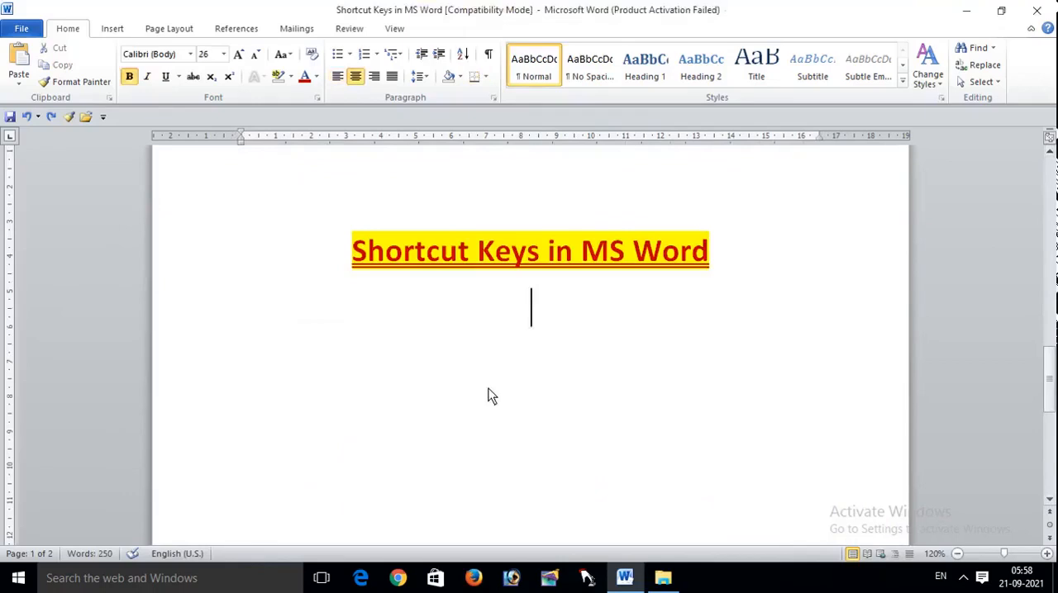
text(=ra)
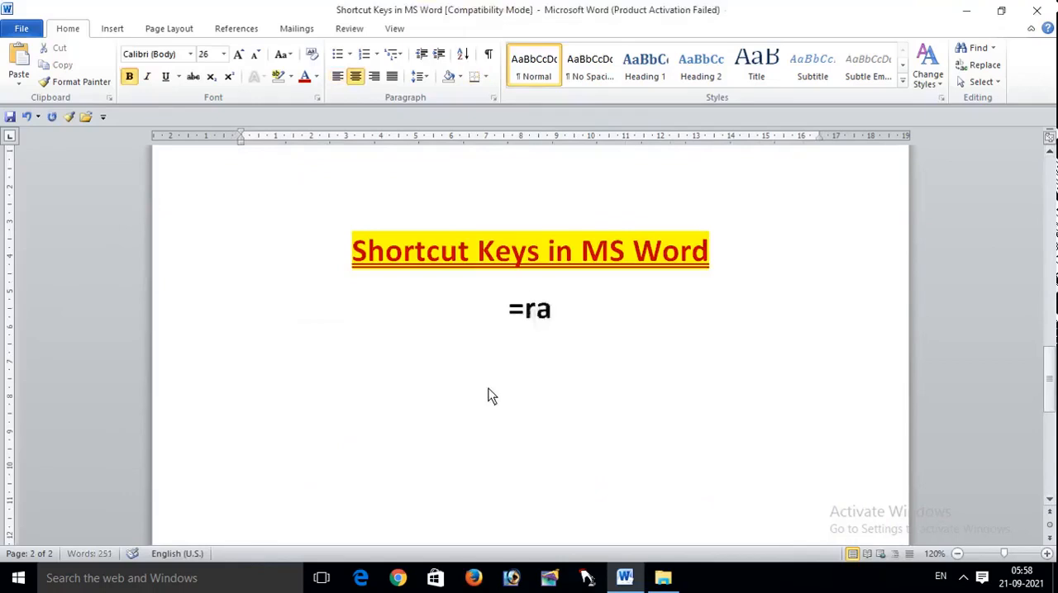
text(nd(1))
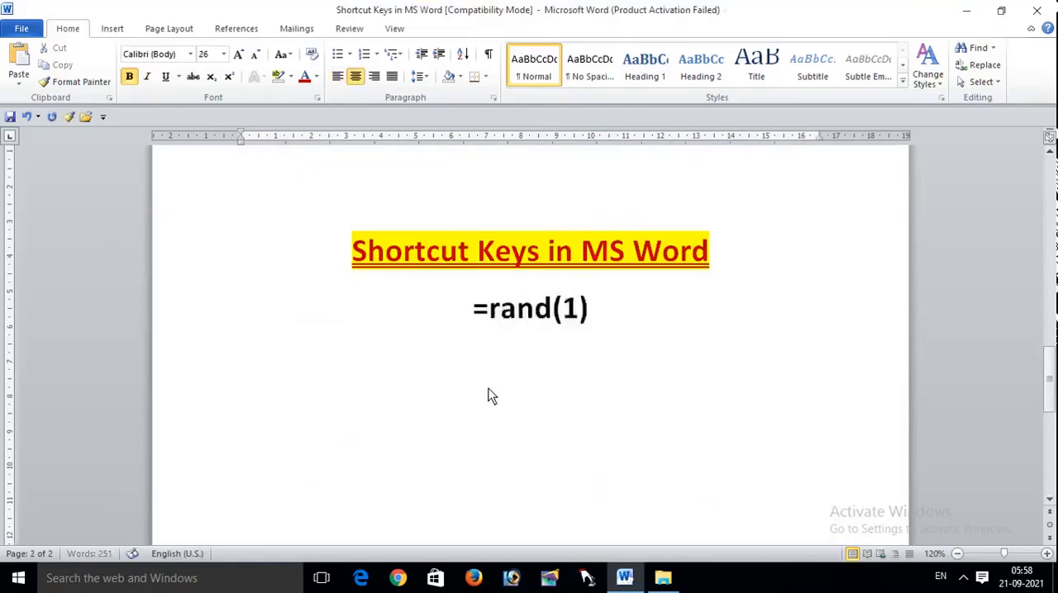
key(Return)
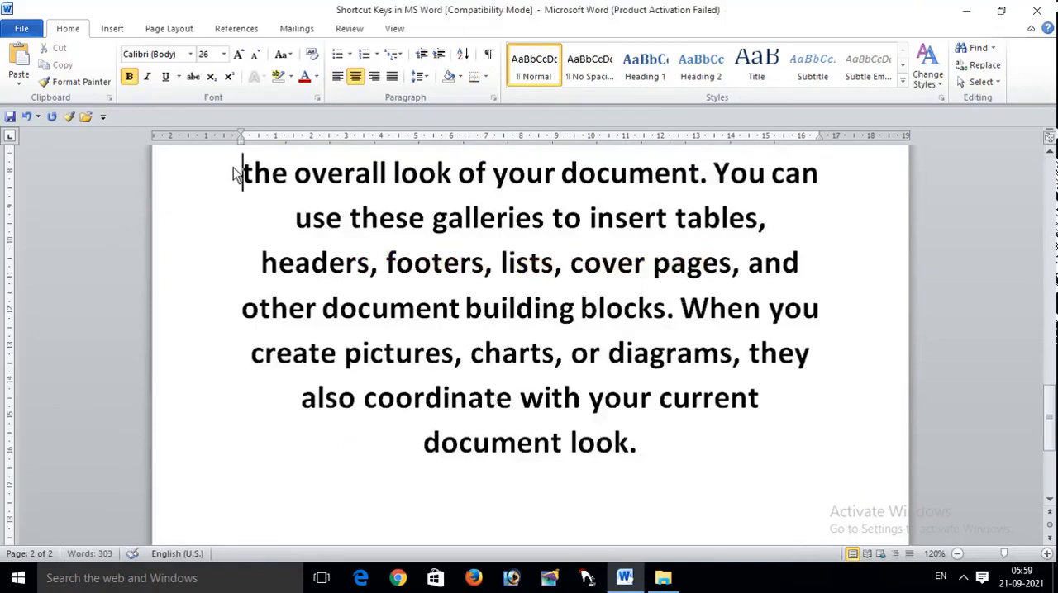
Step: Select text forward character by character from "the overall look" to the "h" of "headers"
key(shift+Right)
key(shift+Right)
key(shift+Right)
key(shift+Right)
key(shift+Right)
key(shift+Right)
key(shift+Right)
key(shift+Right)
key(shift+Right)
key(shift+Right)
key(shift+Right)
key(shift+Right)
key(shift+Right)
key(shift+Right)
key(shift+Right)
key(shift+Right)
key(shift+Right)
key(shift+Right)
key(shift+Right)
key(shift+Right)
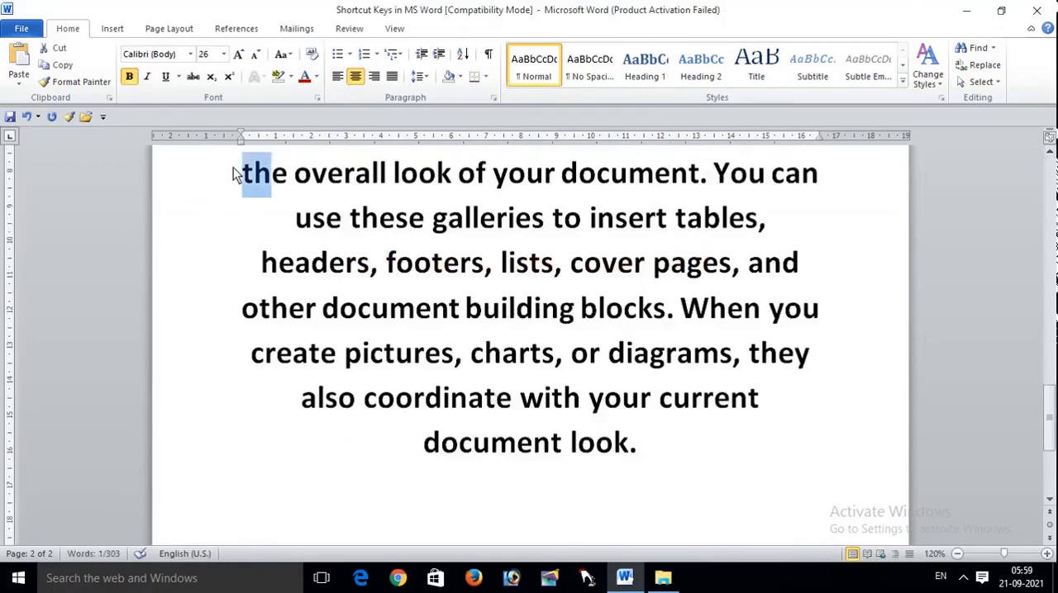
key(shift+Right)
key(shift+Right)
key(shift+Right)
key(shift+Right)
key(shift+Right)
key(shift+Right)
key(shift+Right)
key(shift+Right)
key(shift+Right)
key(shift+Right)
key(shift+Right)
key(shift+Right)
key(shift+Right)
key(shift+Right)
key(shift+Right)
key(shift+Right)
key(shift+Right)
key(shift+Right)
key(shift+Right)
key(shift+Right)
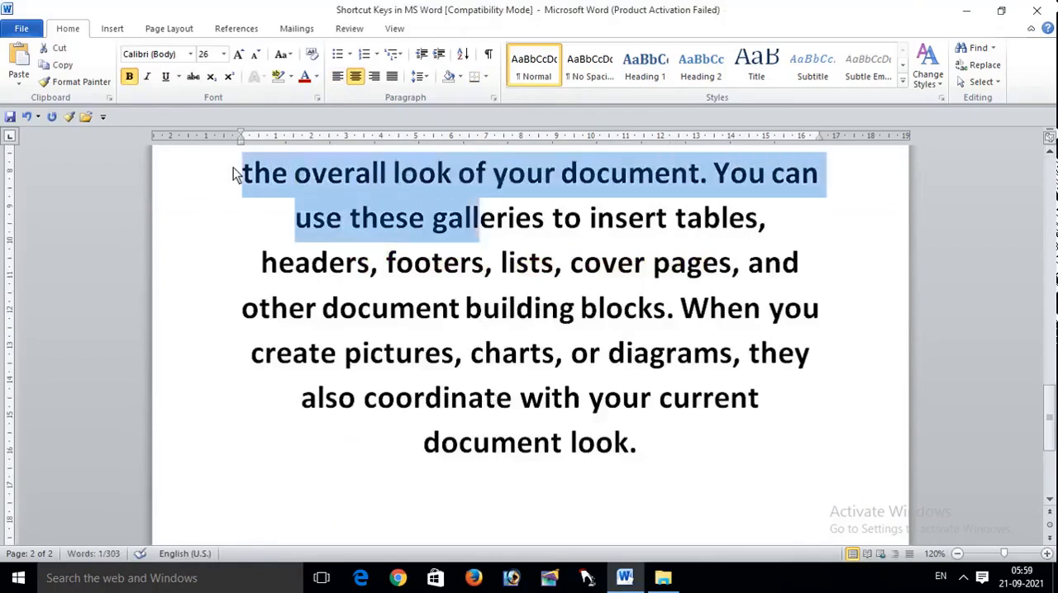
Step: Select the closing words "current document look." backward from the end of the sample paragraph
click(667, 451)
key(shift+Left)
key(shift+Left)
key(shift+Left)
key(shift+Left)
key(shift+Left)
key(shift+Left)
key(shift+Left)
key(shift+Left)
key(shift+Left)
key(shift+Left)
key(shift+Left)
key(shift+Left)
key(shift+Left)
key(shift+Left)
key(shift+Left)
key(shift+Left)
key(shift+Left)
key(shift+Left)
key(shift+Left)
key(shift+Left)
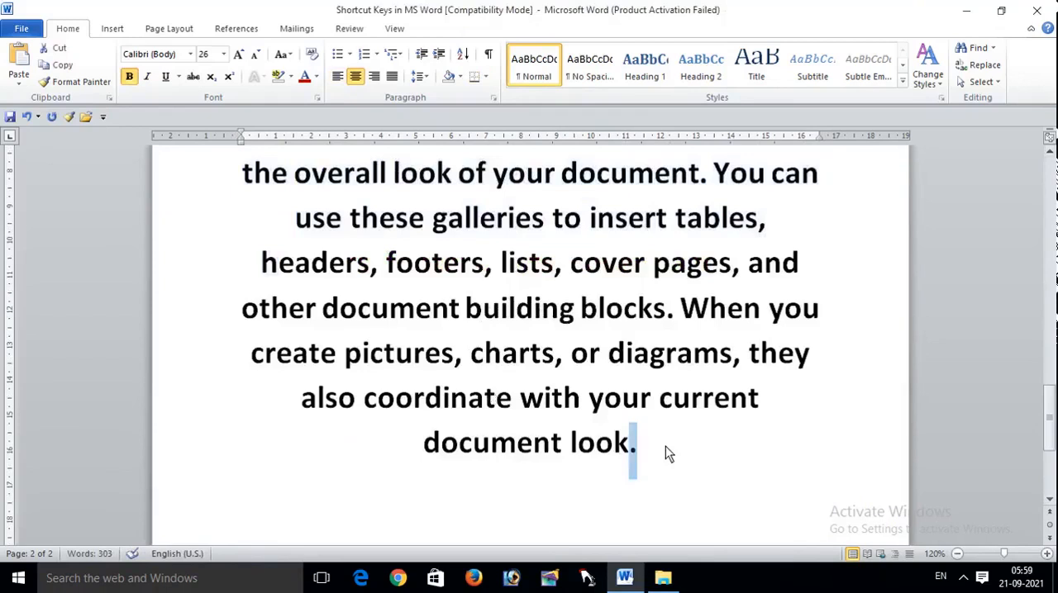
key(shift+Left)
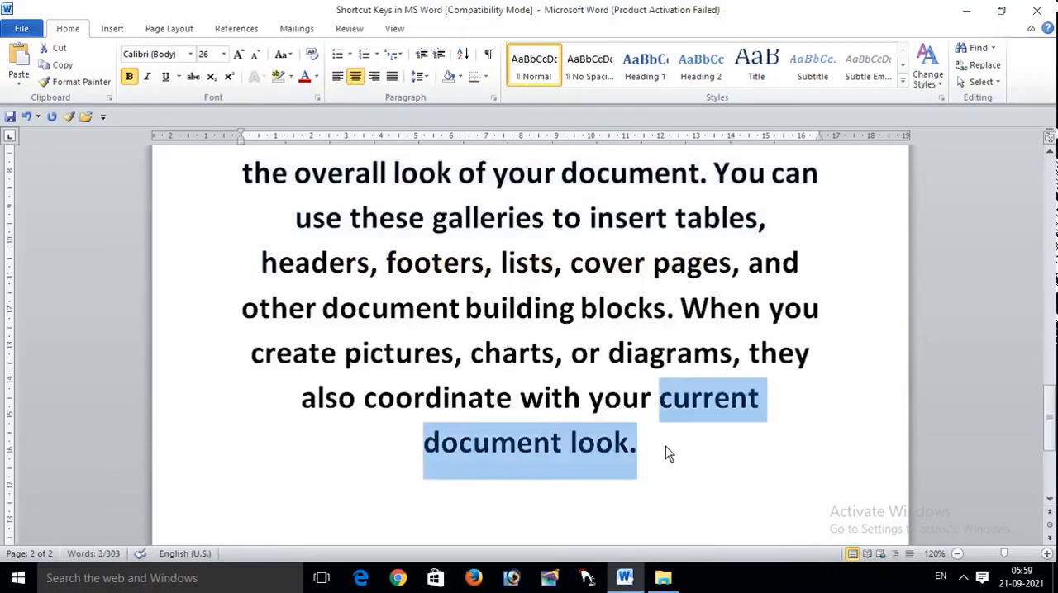
Step: Extend the selection upward line by line into the line starting "the overall look", and clear the selection
key(shift+Up)
key(shift+Up)
key(shift+Up)
key(shift+Up)
key(shift+Up)
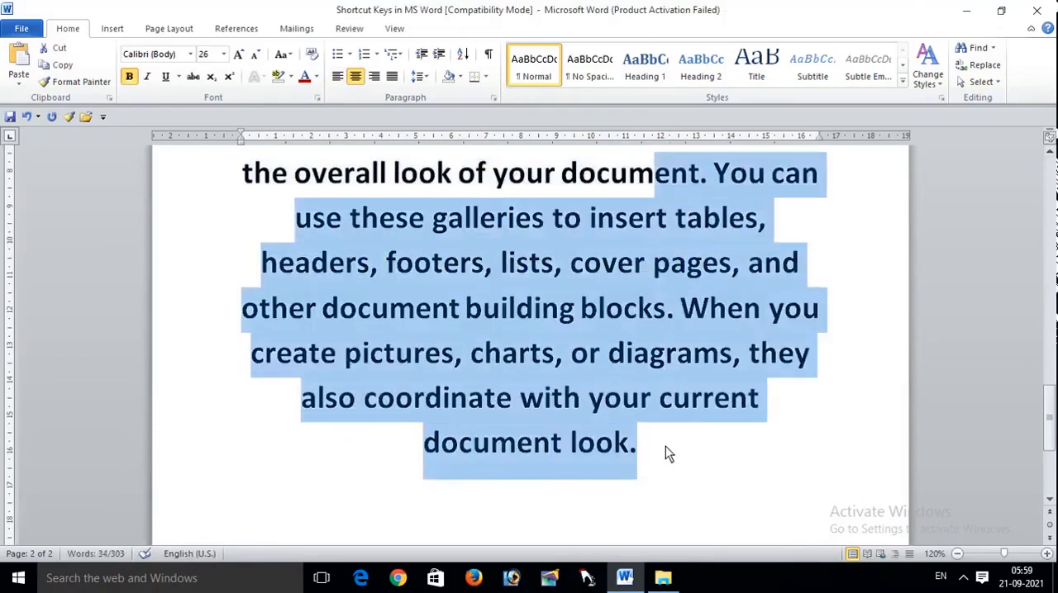
click(739, 487)
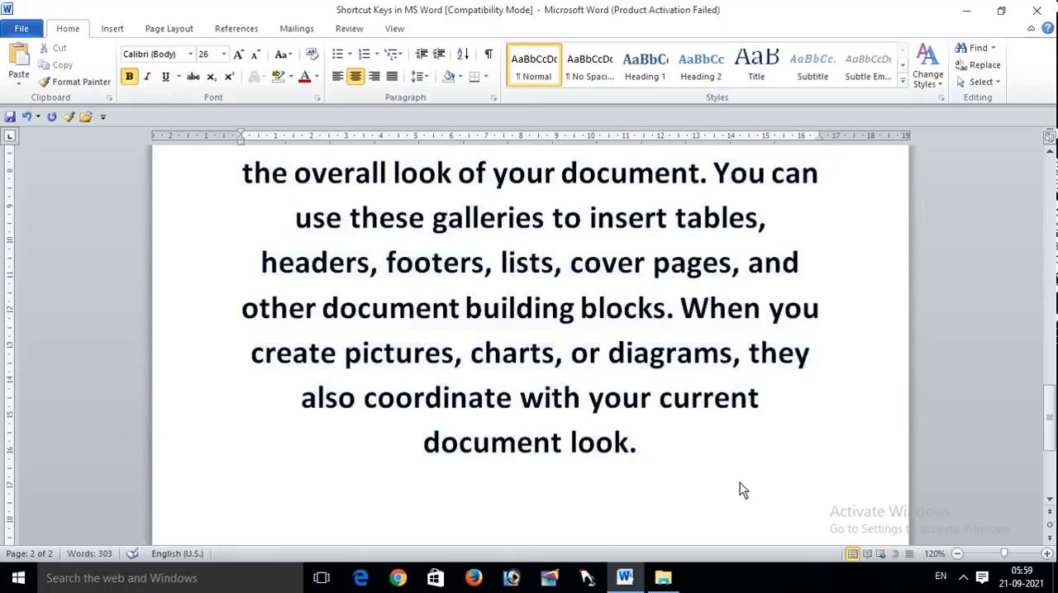
Step: Select the text downward line by line from "the overall look" past the paragraph's end, and clear the selection
click(240, 175)
key(shift+Down)
key(shift+Down)
key(shift+Down)
key(shift+Down)
key(shift+Down)
key(shift+Down)
key(shift+Down)
key(shift+Down)
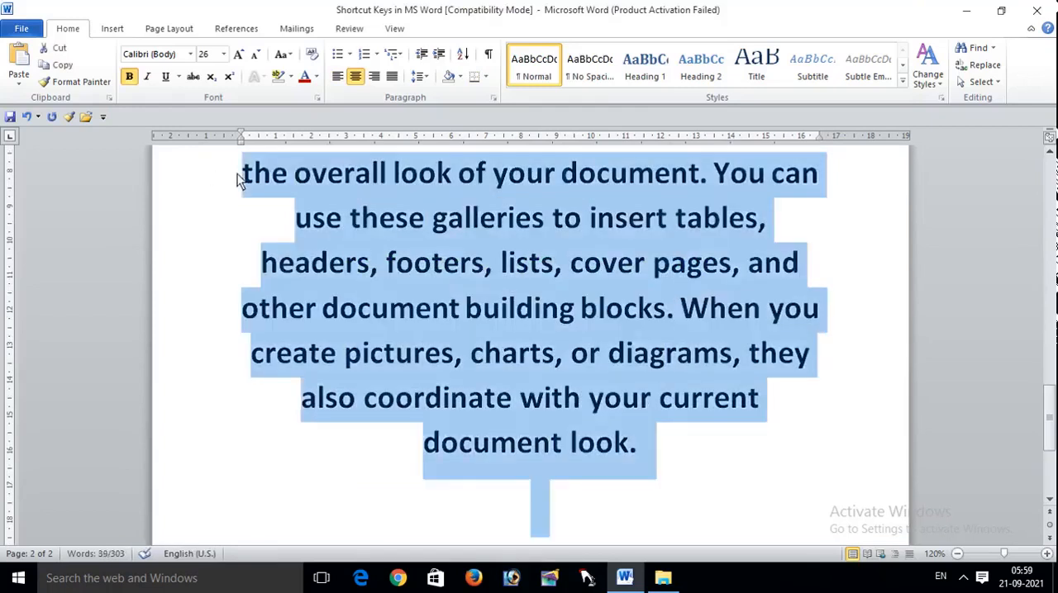
click(643, 213)
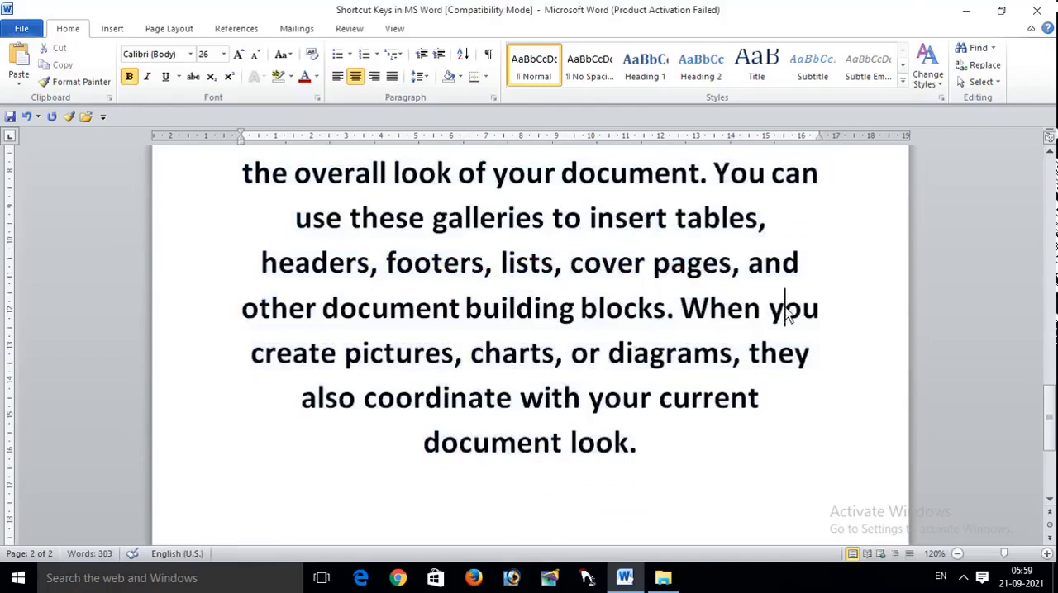
Step: Select the line "the overall look of your document. You can" from its start to its end, twice
click(245, 177)
key(shift+End)
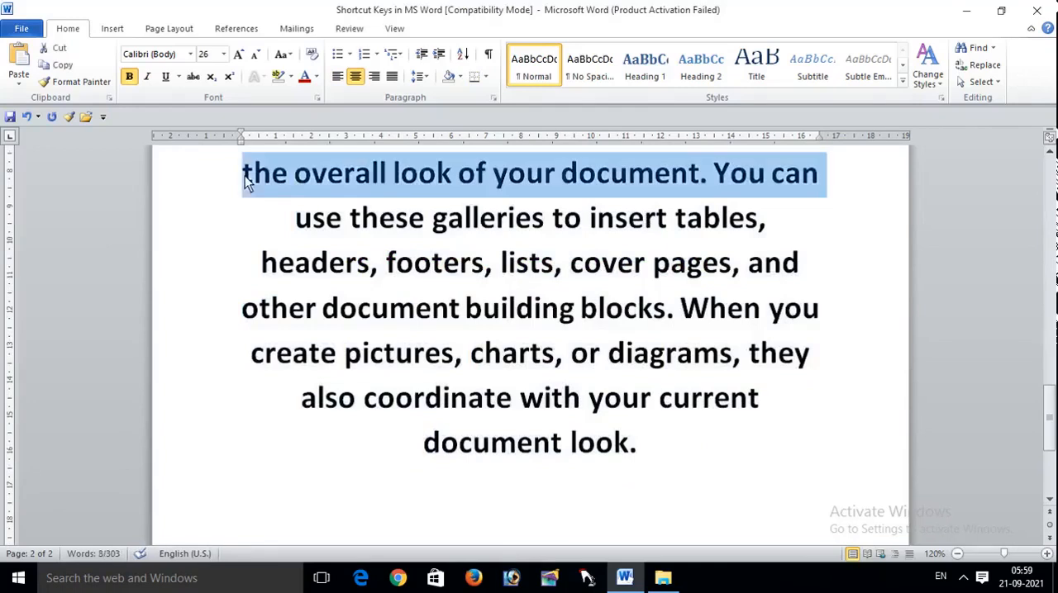
click(245, 176)
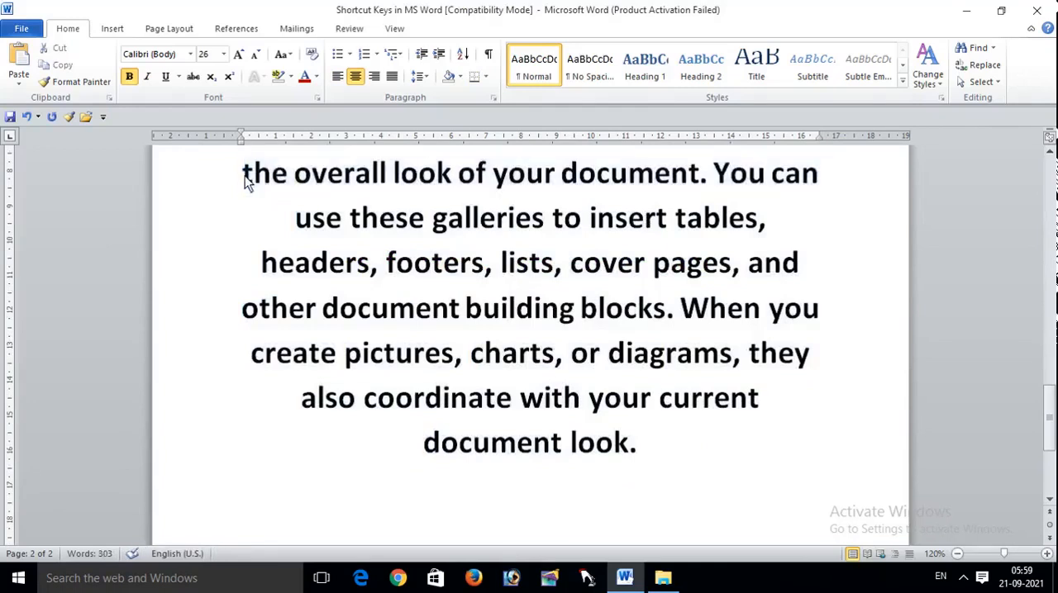
key(shift+End)
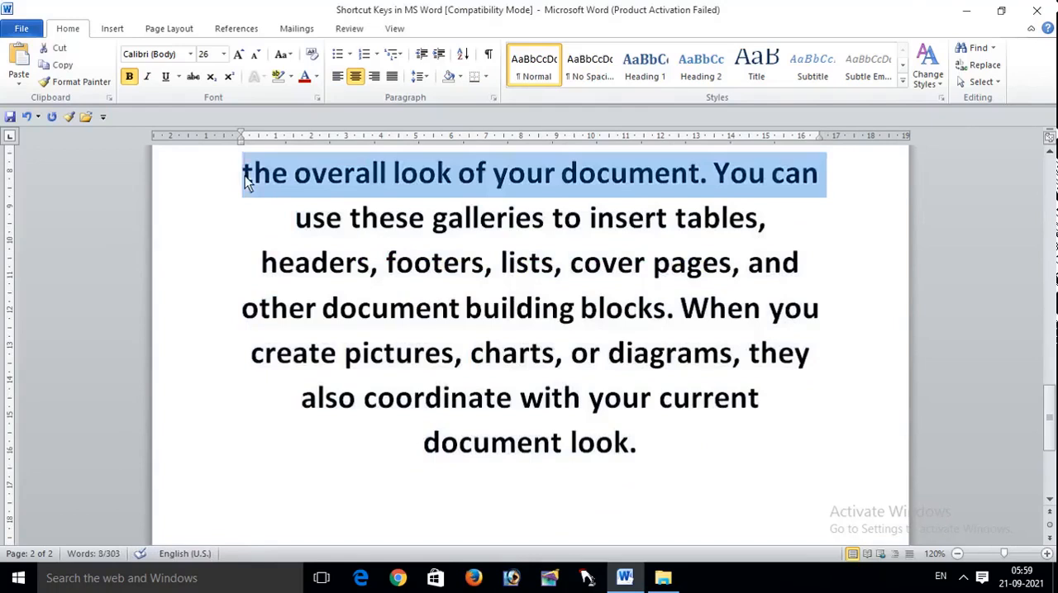
Step: Select the line "the overall look of your document. You can" backward from its end to its start, and deselect it
click(830, 201)
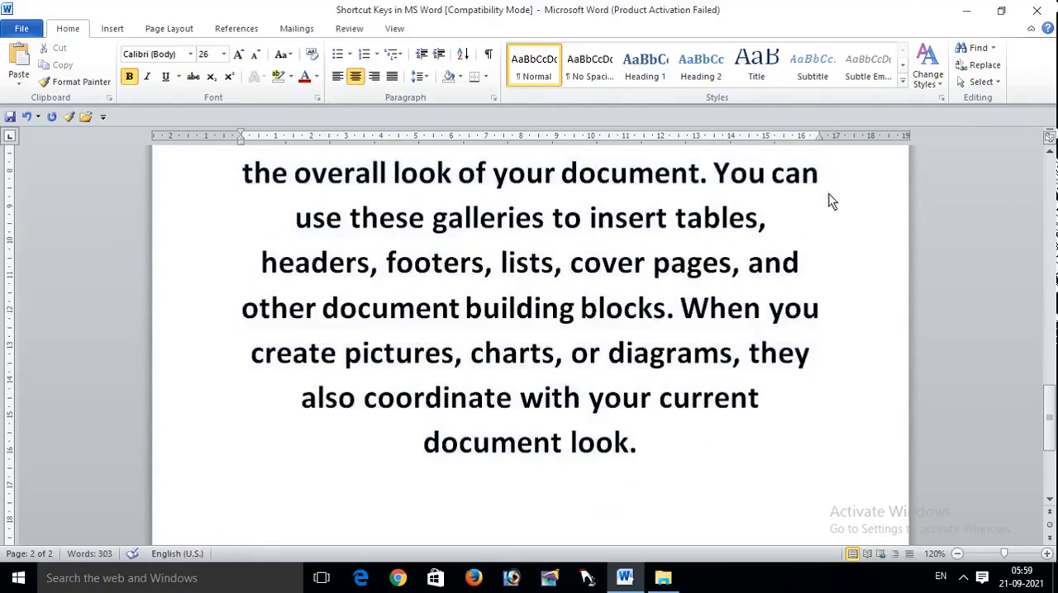
key(shift+Home)
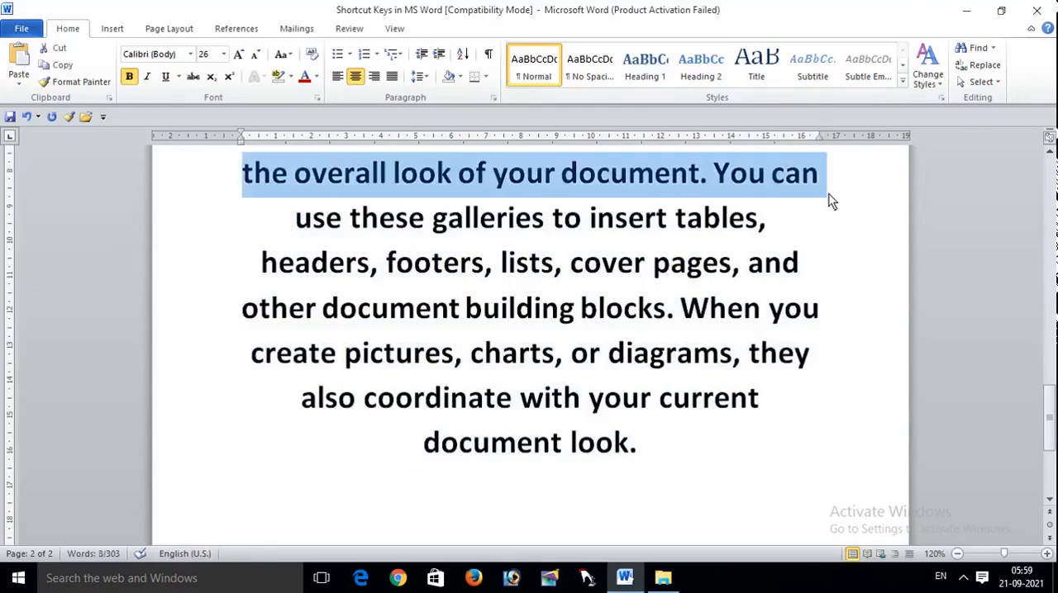
click(785, 261)
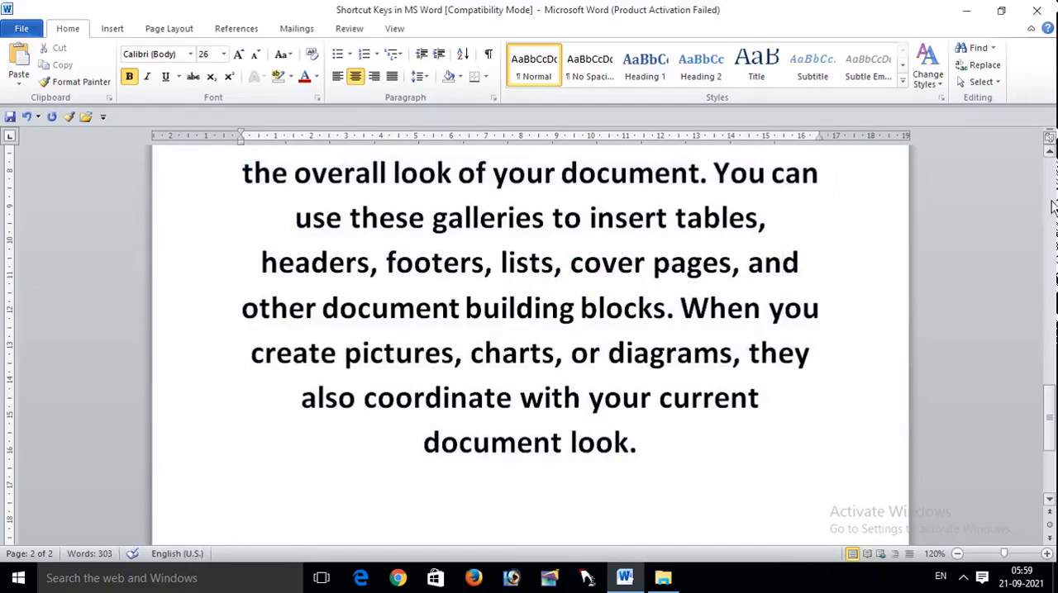
Step: Select the whole word "On" forward from the start of the sample paragraph
scroll(1050, 154, up, 2)
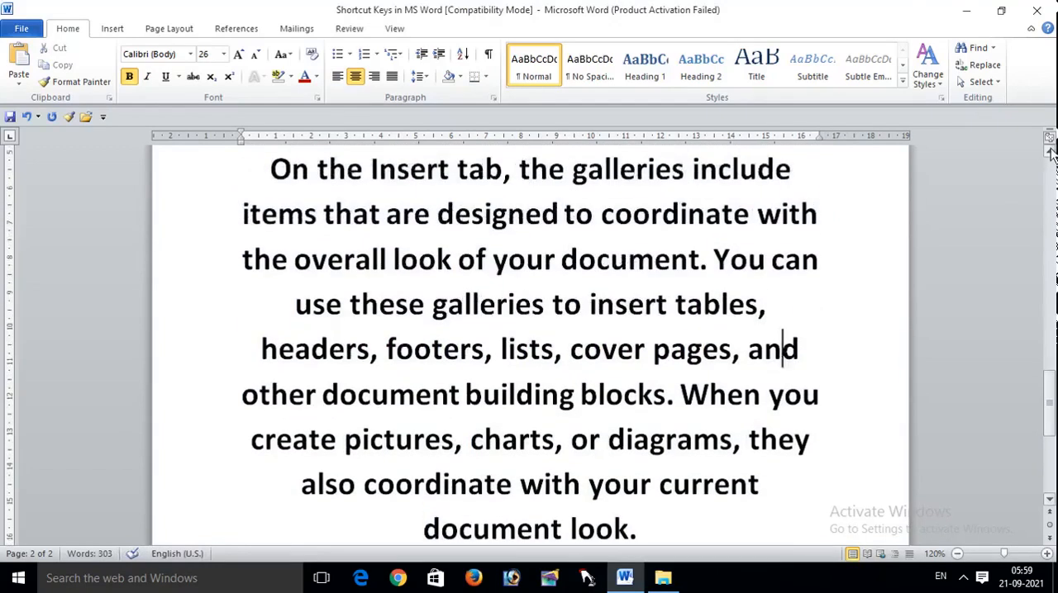
click(269, 172)
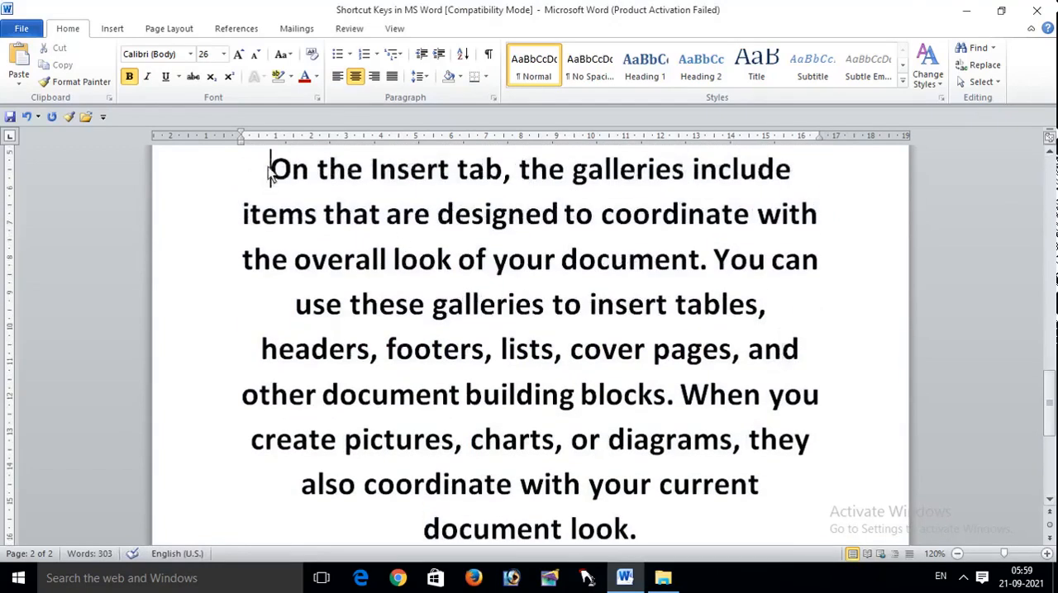
key(ctrl+shift+Right)
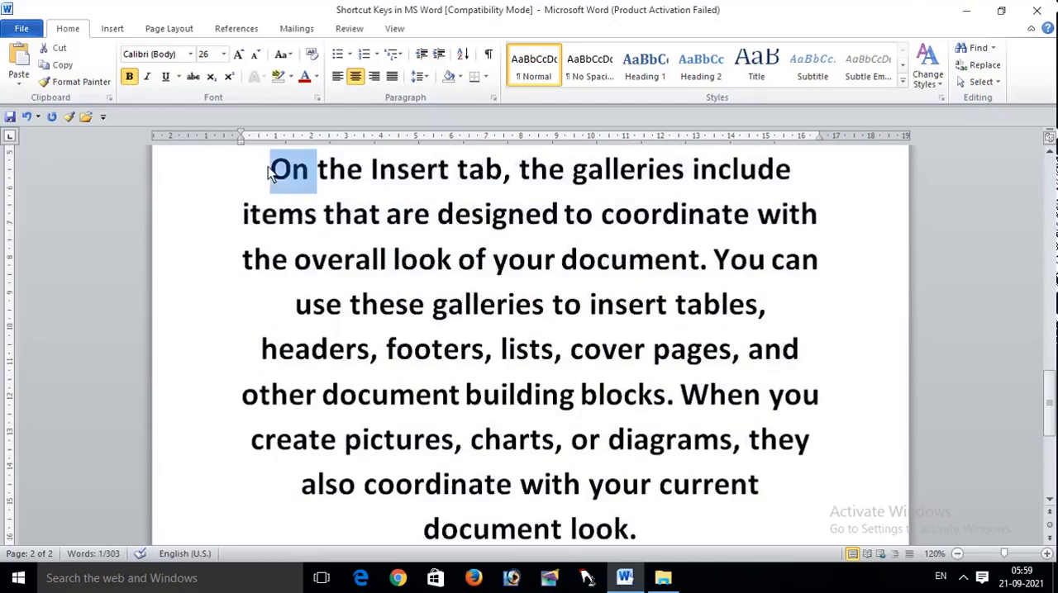
Step: Select the whole word "Insert" backward from its end and forward from its start, and clear the selection
click(452, 173)
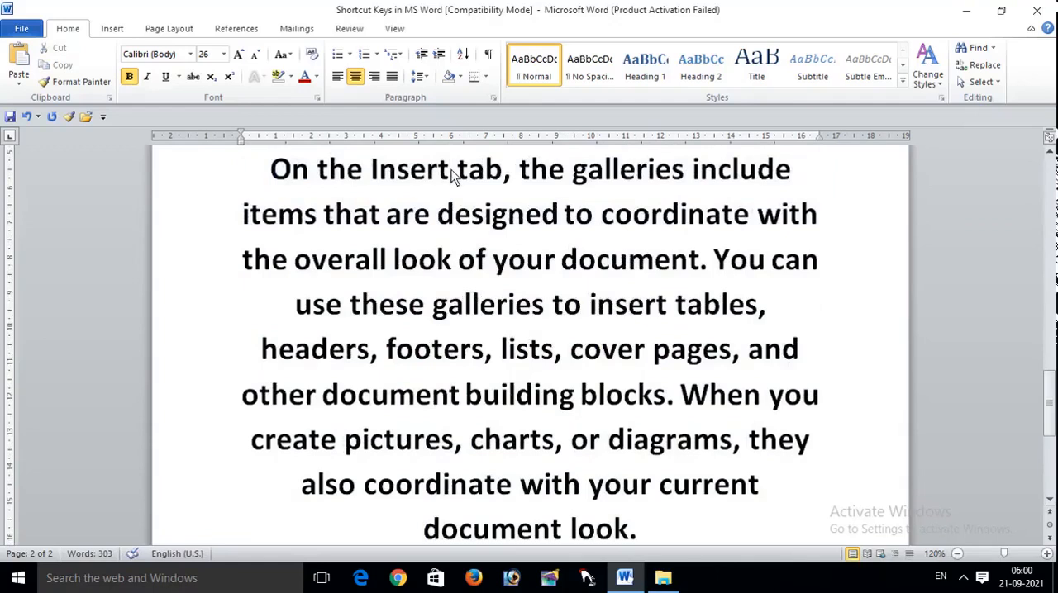
key(ctrl+shift+Left)
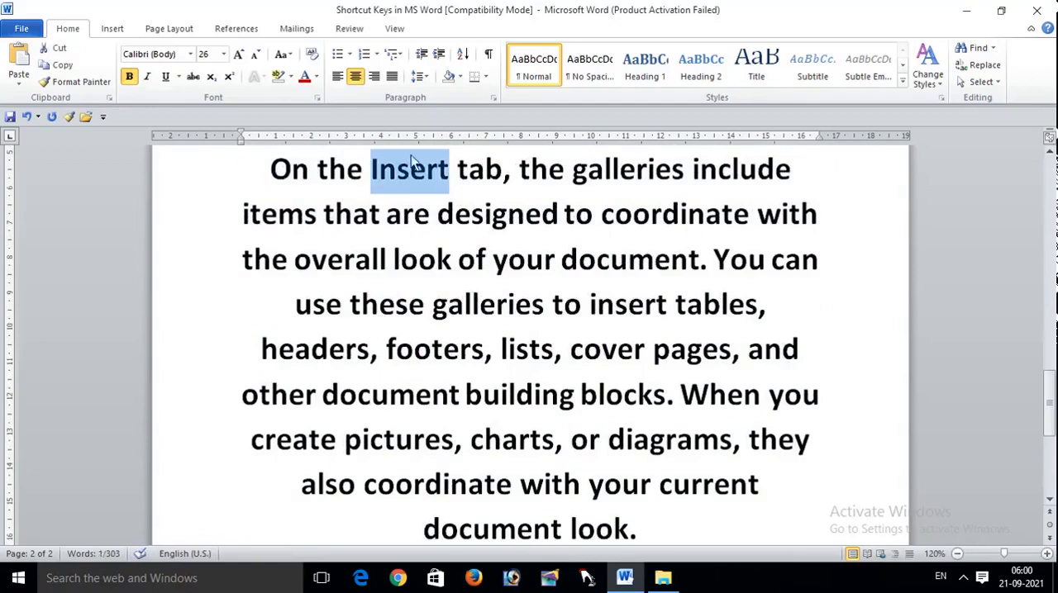
click(371, 177)
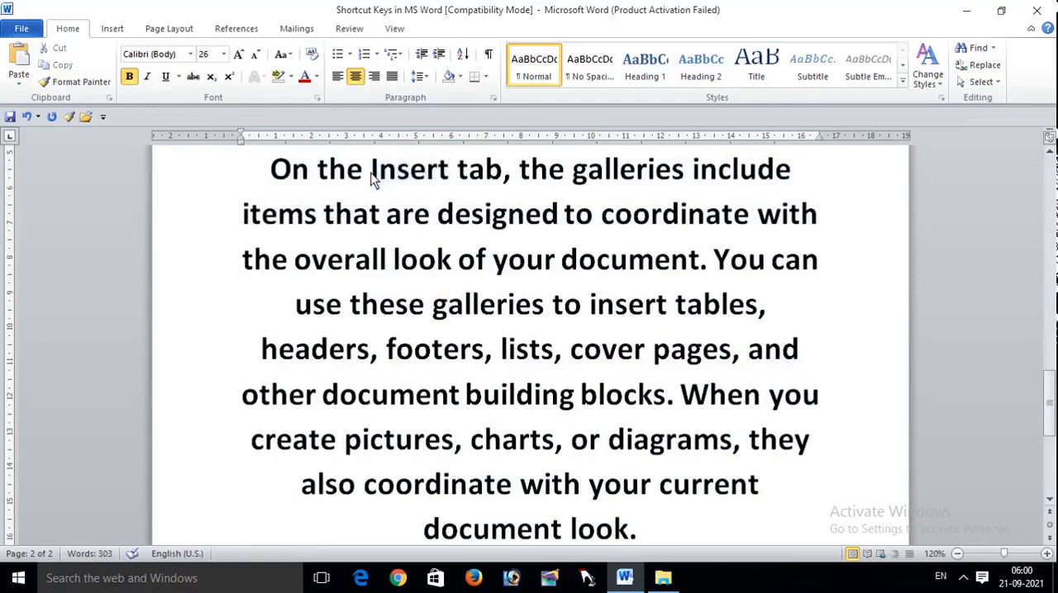
key(ctrl+shift+Right)
click(570, 349)
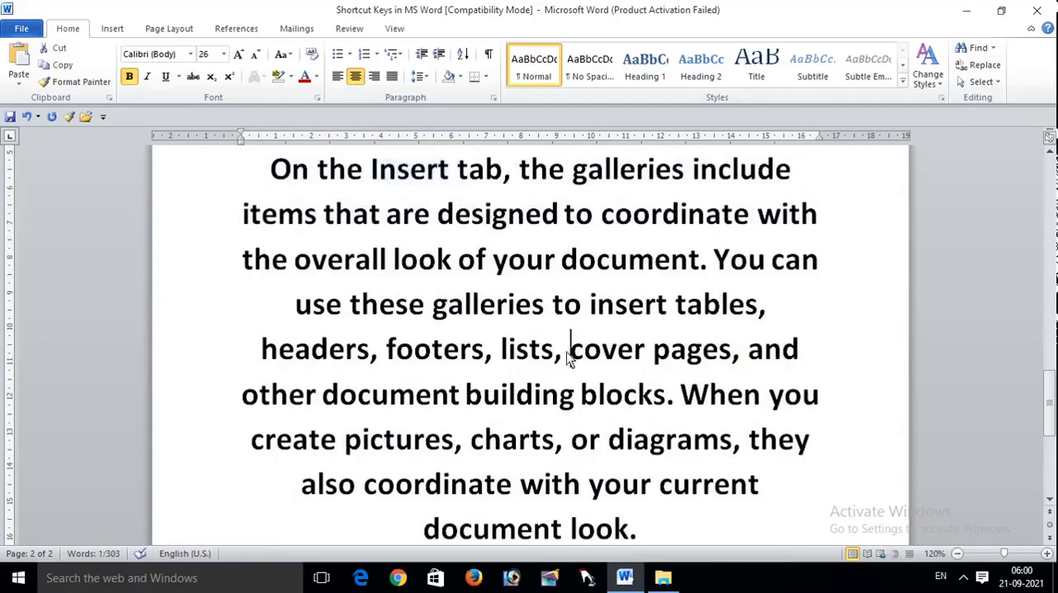
Step: Return to the start of page 1 and highlight the Ctrl + Shift + V cell in the shortcut table
drag(1052, 388, 1053, 223)
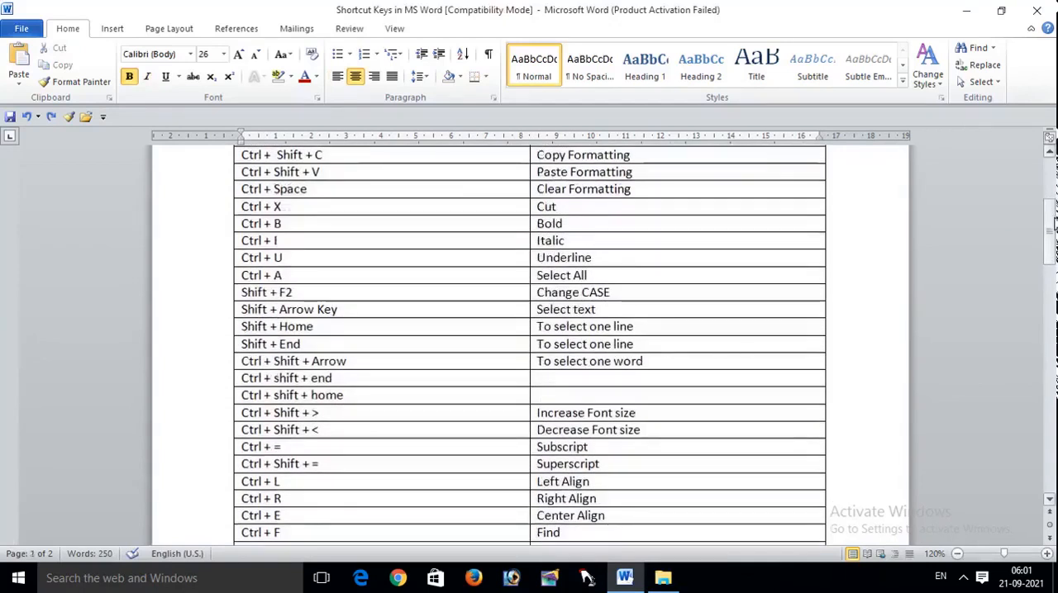
drag(1054, 223, 1053, 175)
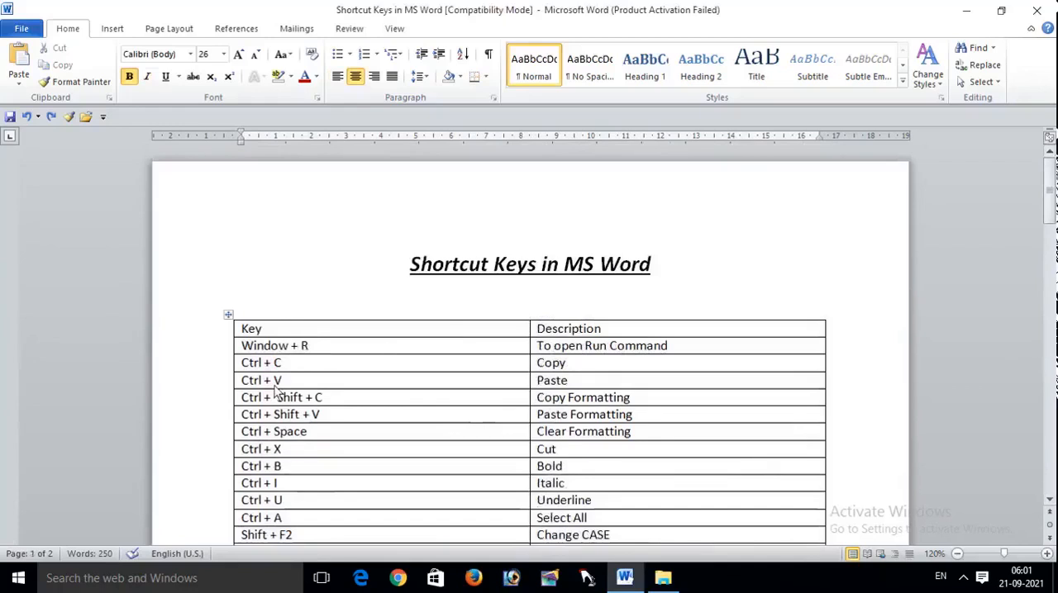
click(242, 417)
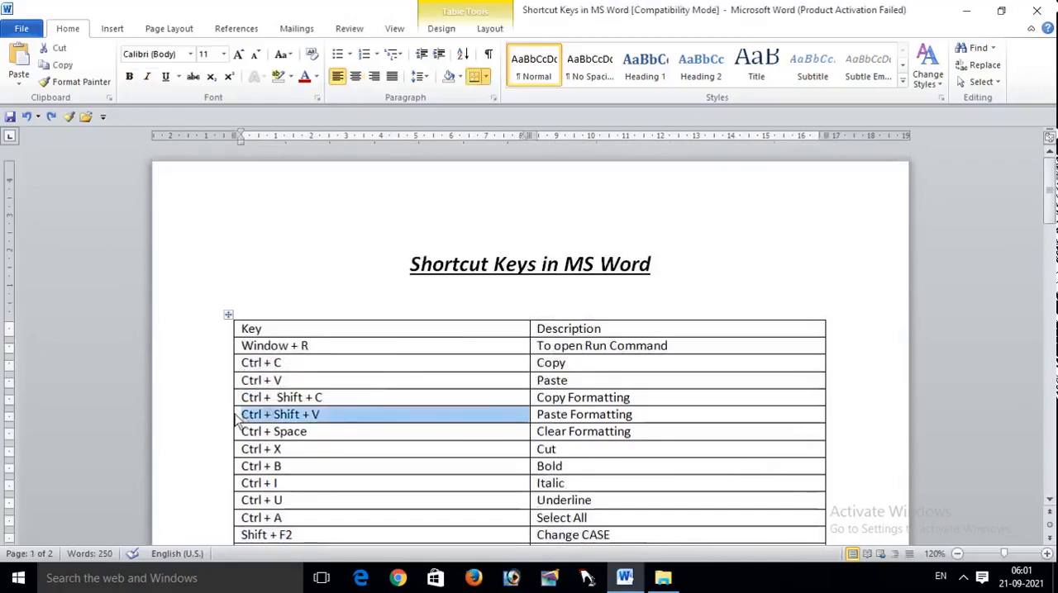
click(339, 420)
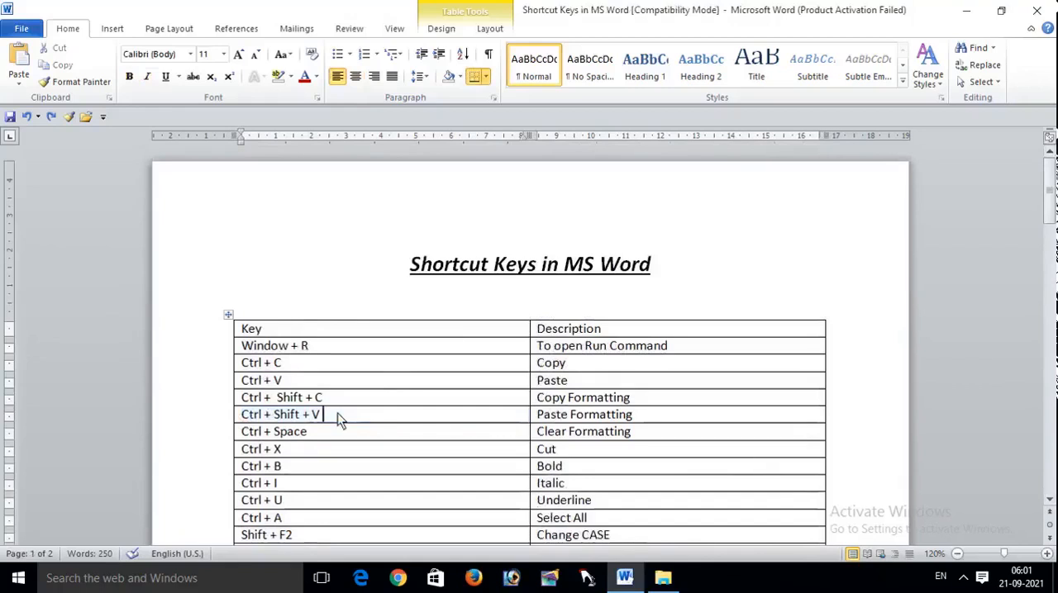
Step: Select from the Ctrl + Shift + V row to the document's end, and select the whole document before clearing the selection
key(ctrl+shift+End)
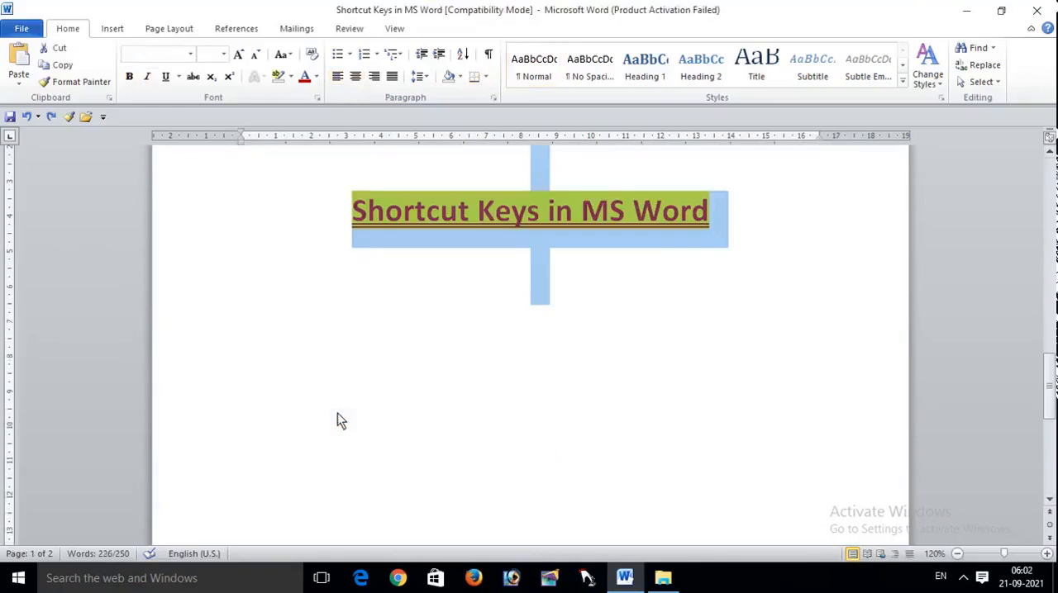
drag(1044, 387, 1046, 298)
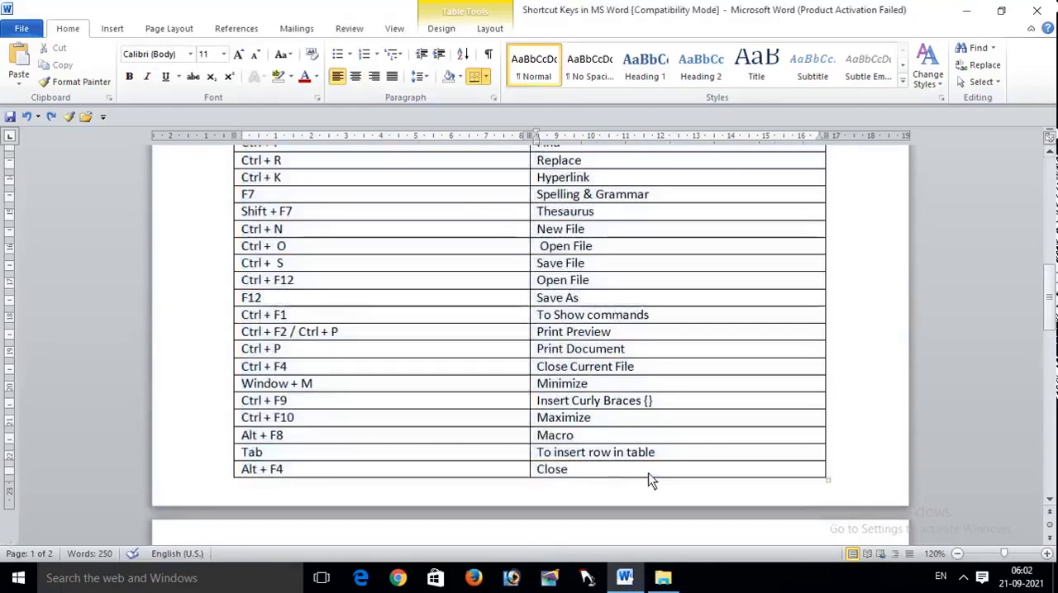
key(ctrl+a)
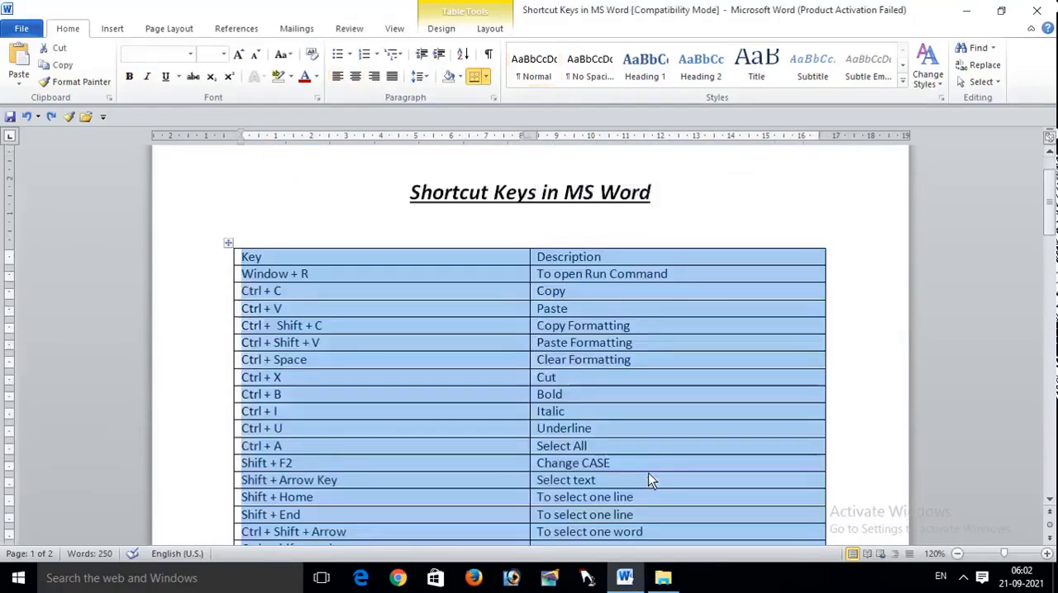
click(803, 399)
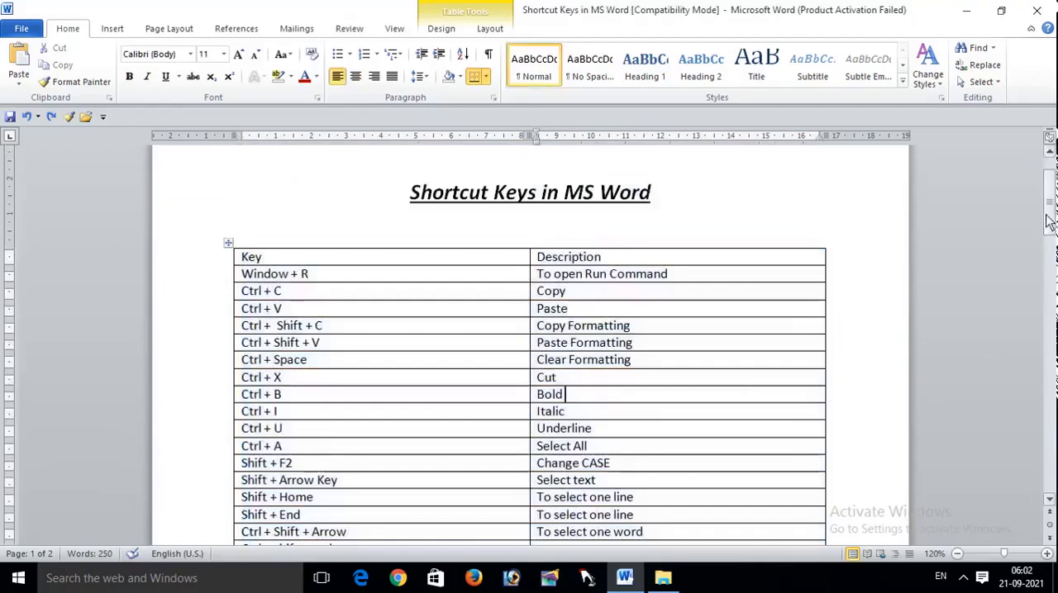
Step: Highlight the Subscript shortcut Ctrl + = and the Superscript shortcut Ctrl + Shift + = in the table, and clear the selection
drag(1049, 217, 1049, 286)
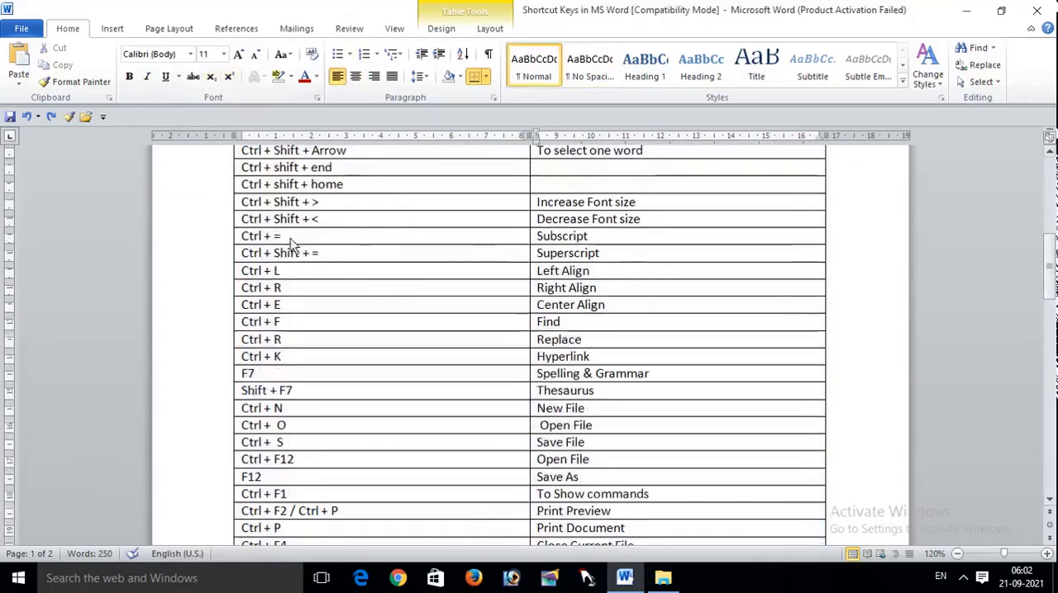
drag(290, 238, 240, 237)
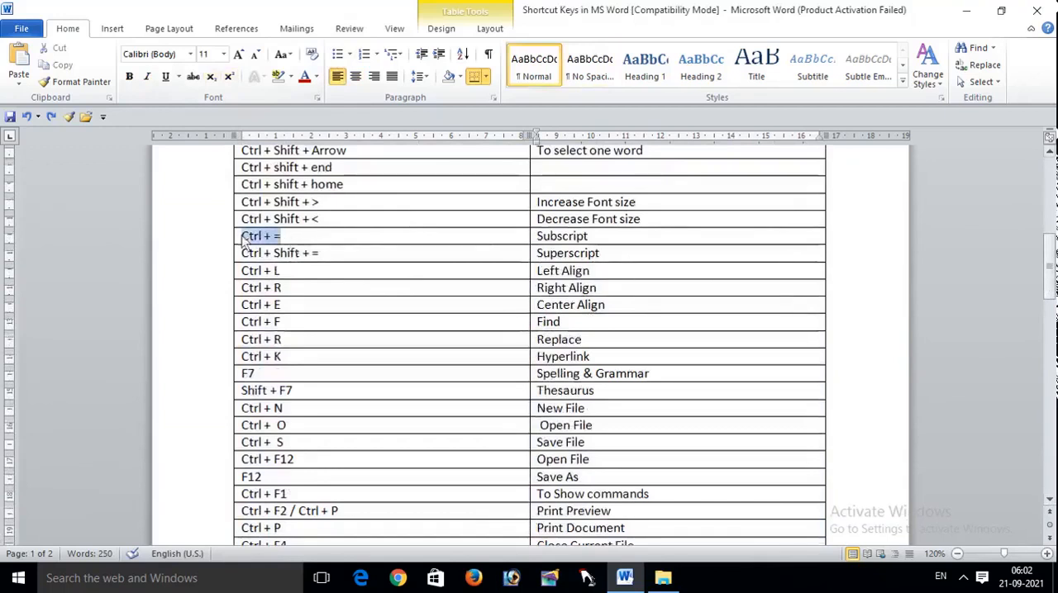
click(337, 276)
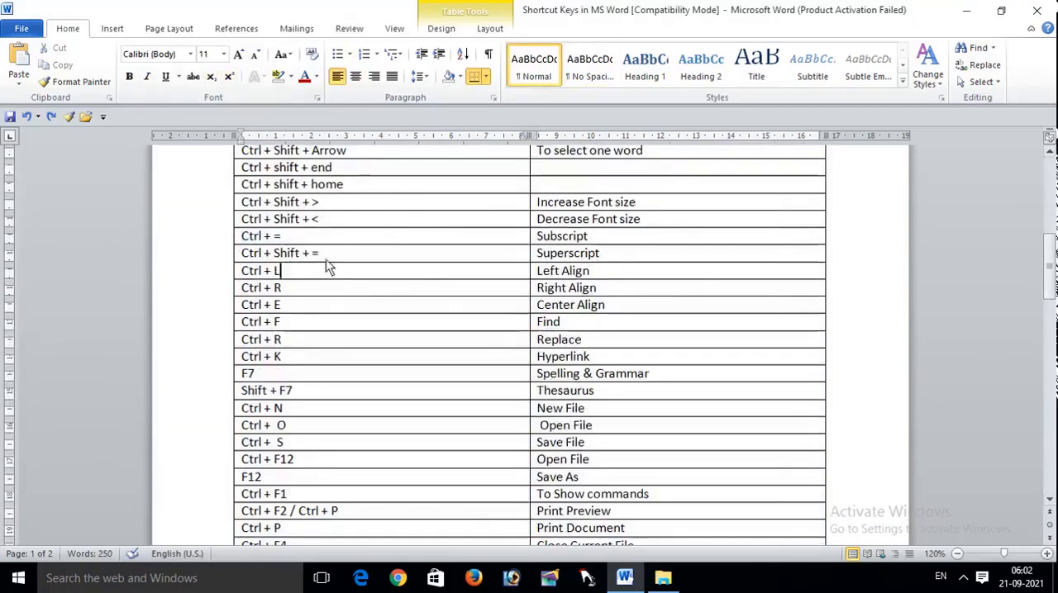
drag(321, 253, 240, 273)
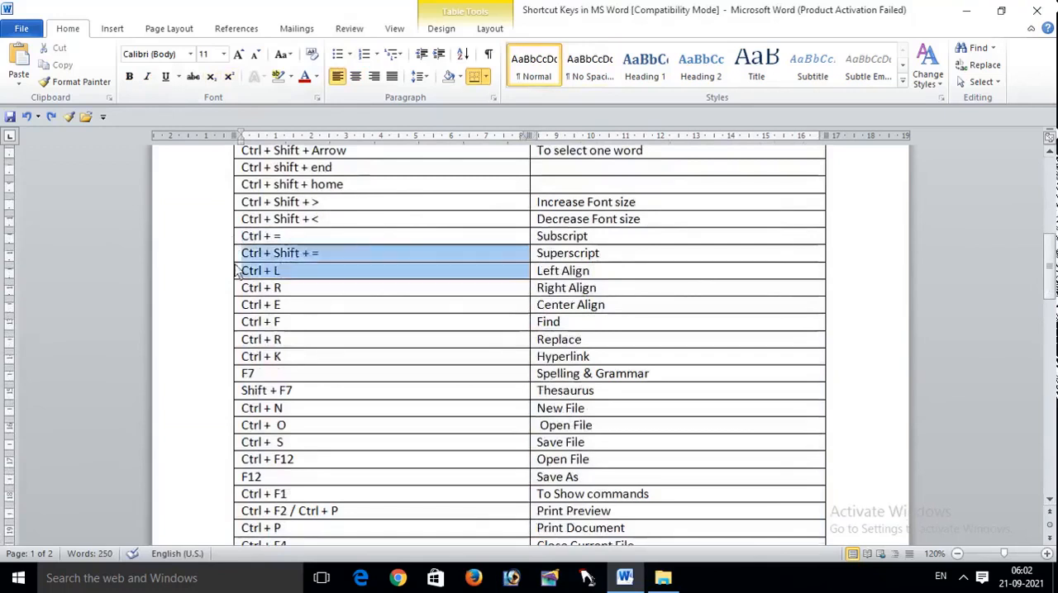
click(800, 314)
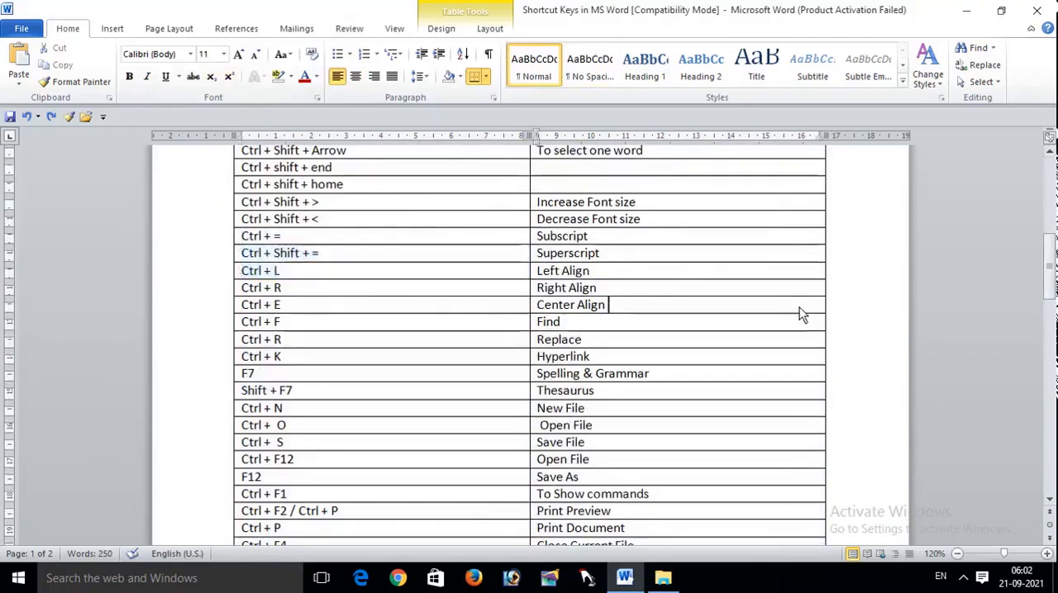
Step: Enter "10th 12th" on the blank line above the highlighted title on page 2
drag(1050, 248, 1046, 343)
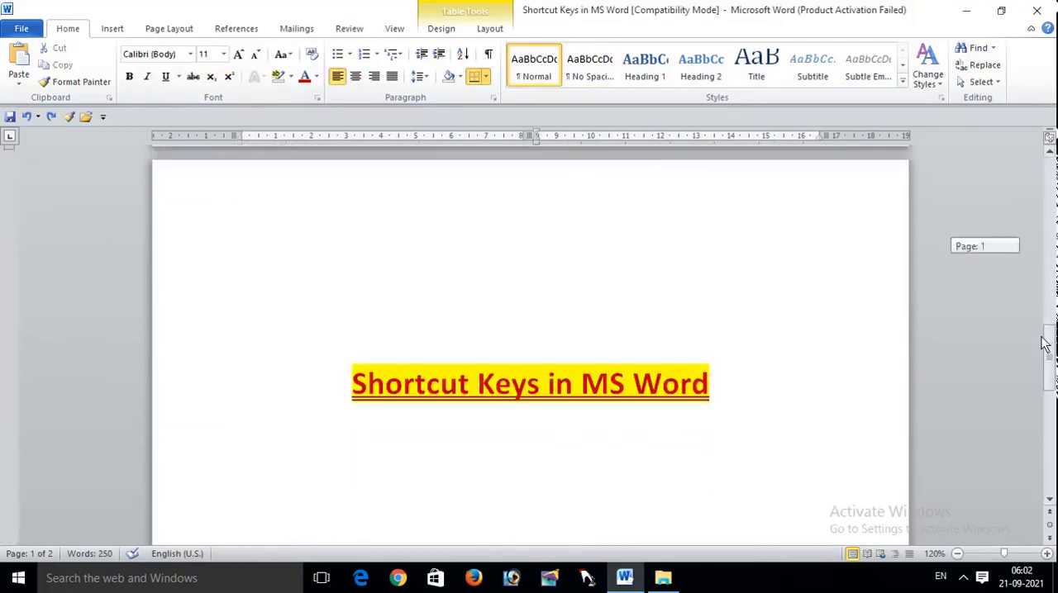
click(518, 278)
text(10)
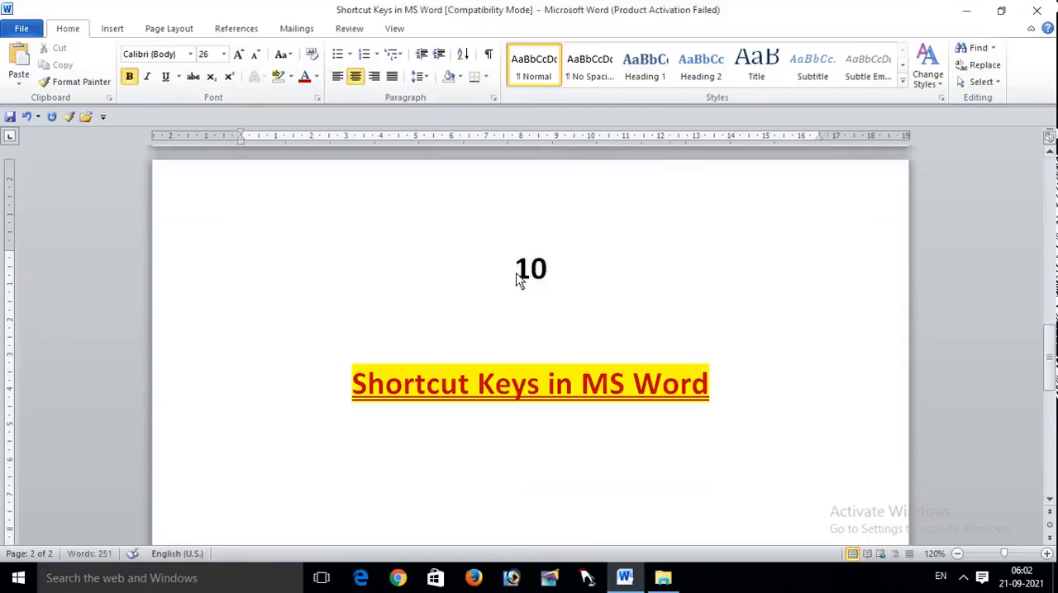
text(th 12)
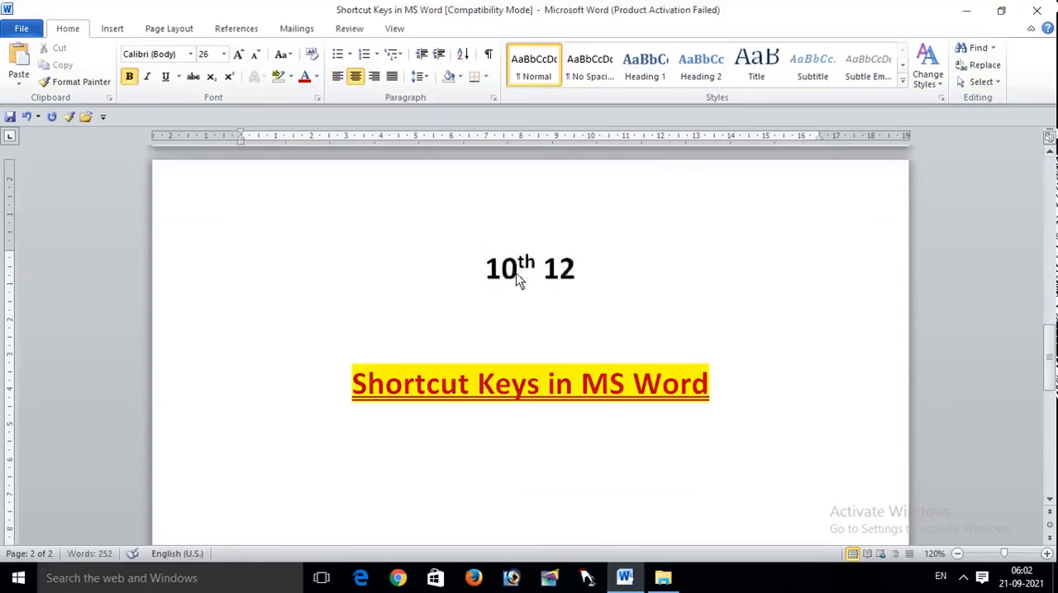
text(th)
Step: Format the "th" after 12 as superscript and deselect it
key(shift+Left)
key(shift+Left)
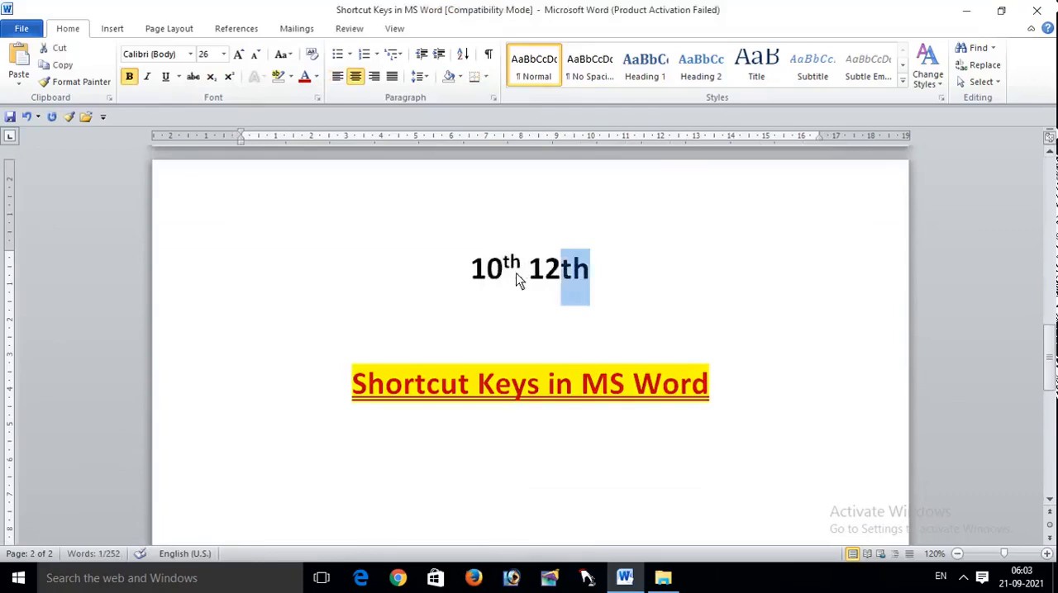
key(ctrl+shift+equal)
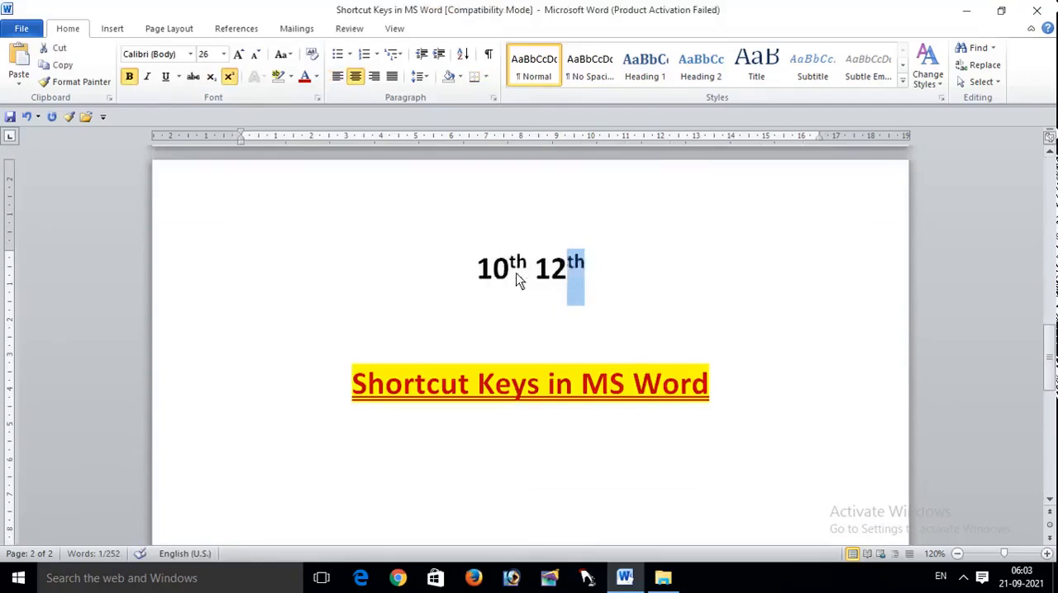
click(633, 300)
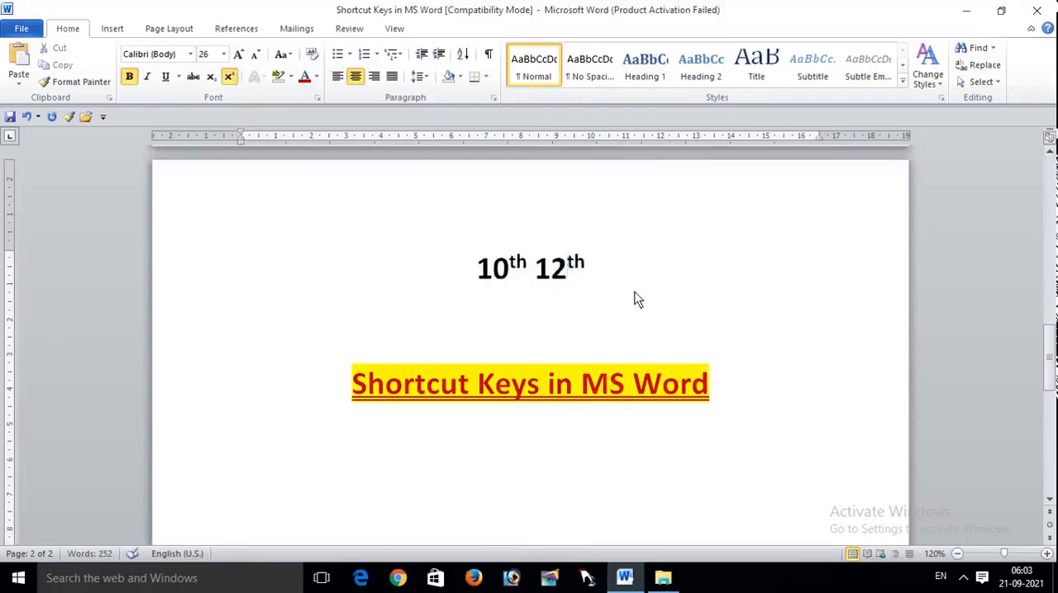
Step: Add a new line below "10th 12th" containing the text "H2O"
key(Return)
text(h)
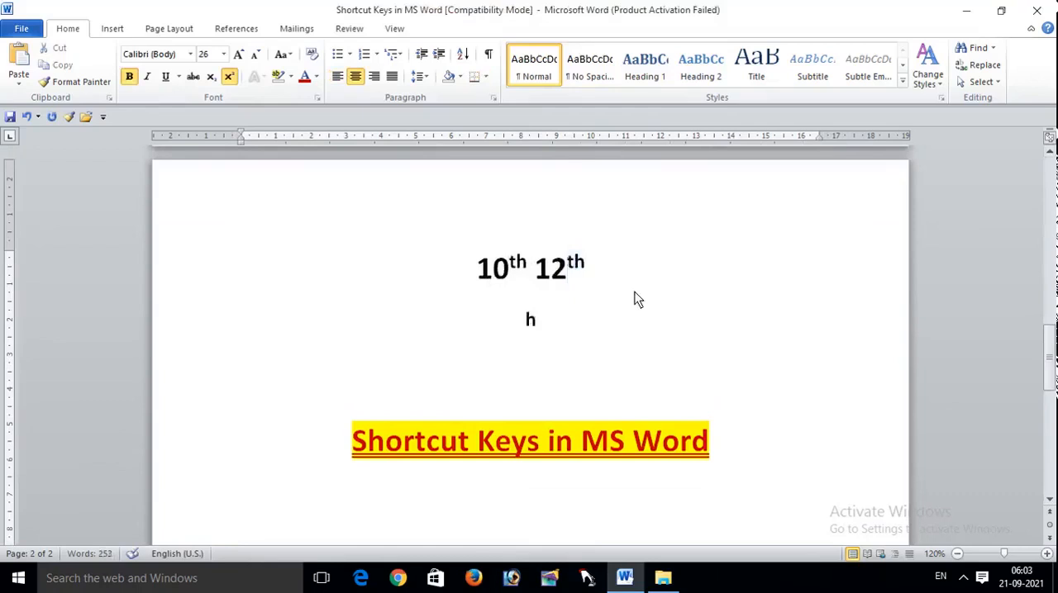
key(BackSpace)
text(H2O)
Step: Format the 2 in "H2O" as subscript and clear the selection
key(Left)
key(shift+Left)
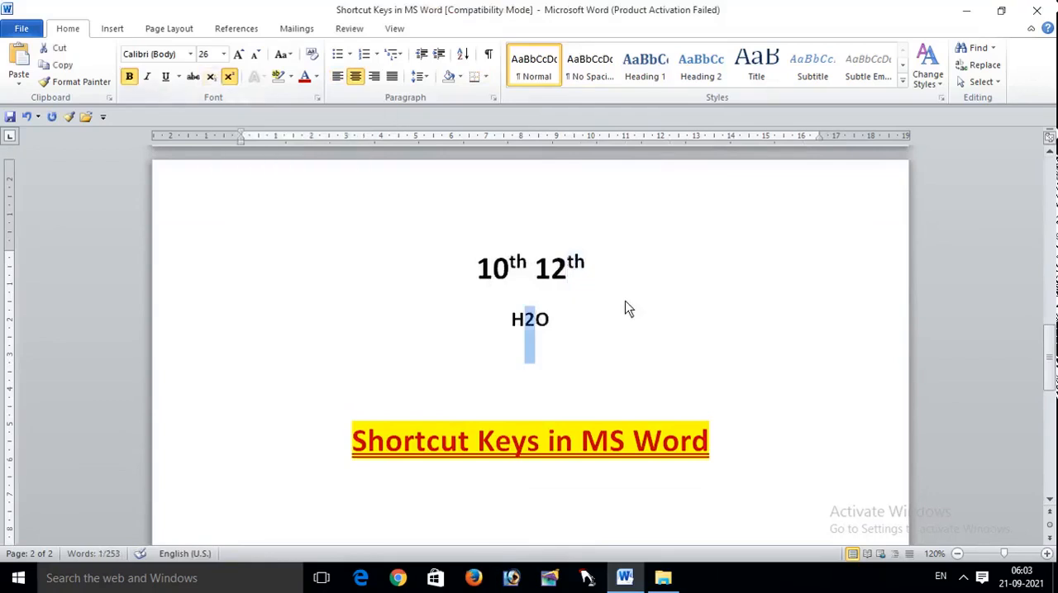
key(ctrl+equal)
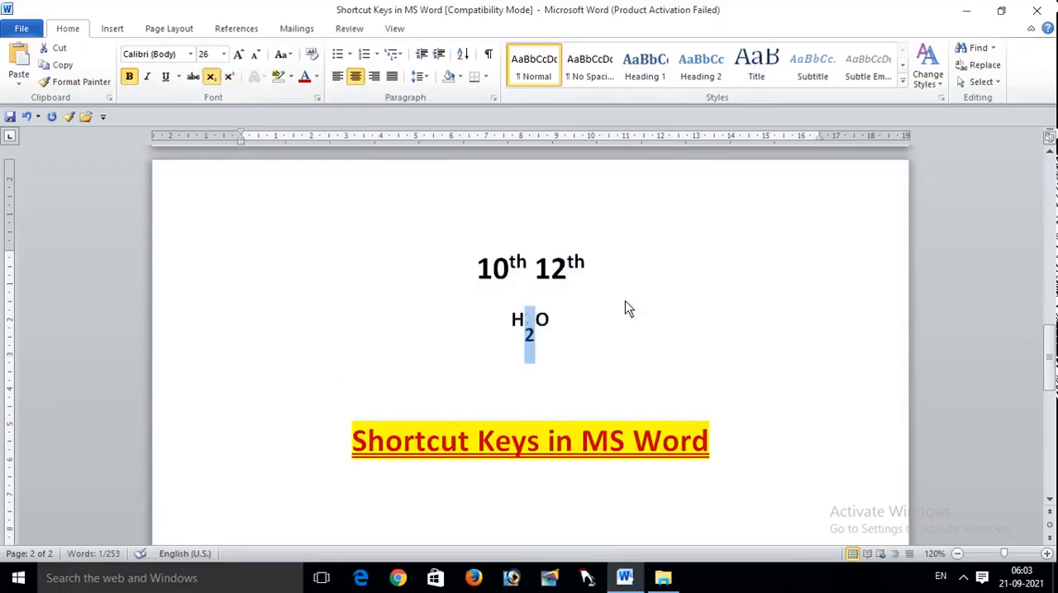
click(638, 346)
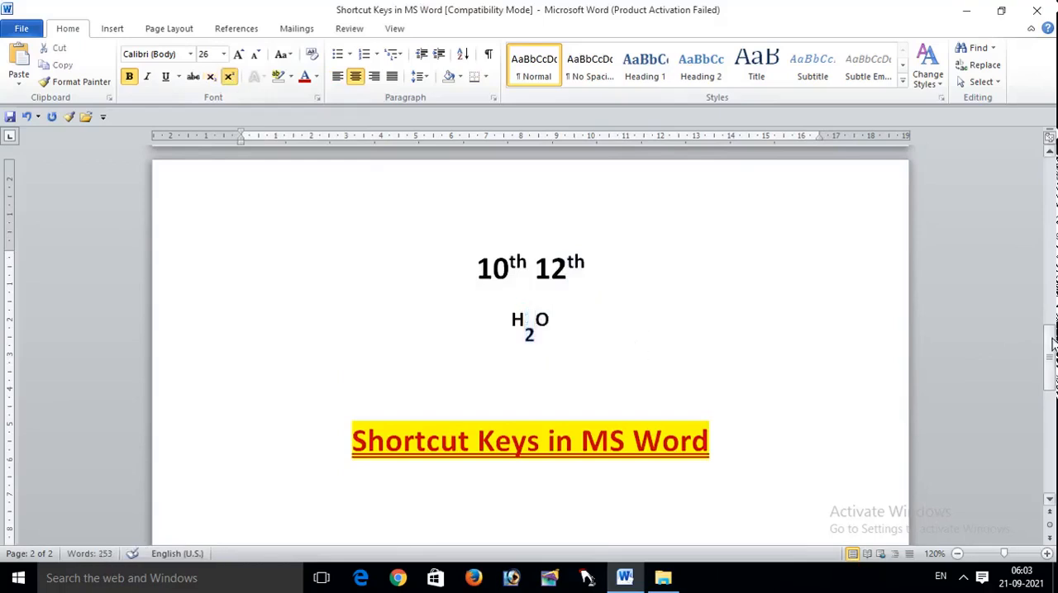
Step: Align the page 1 title "Shortcut Keys in MS Word" left, right and finally back to center, and deselect it
drag(1052, 343, 1052, 171)
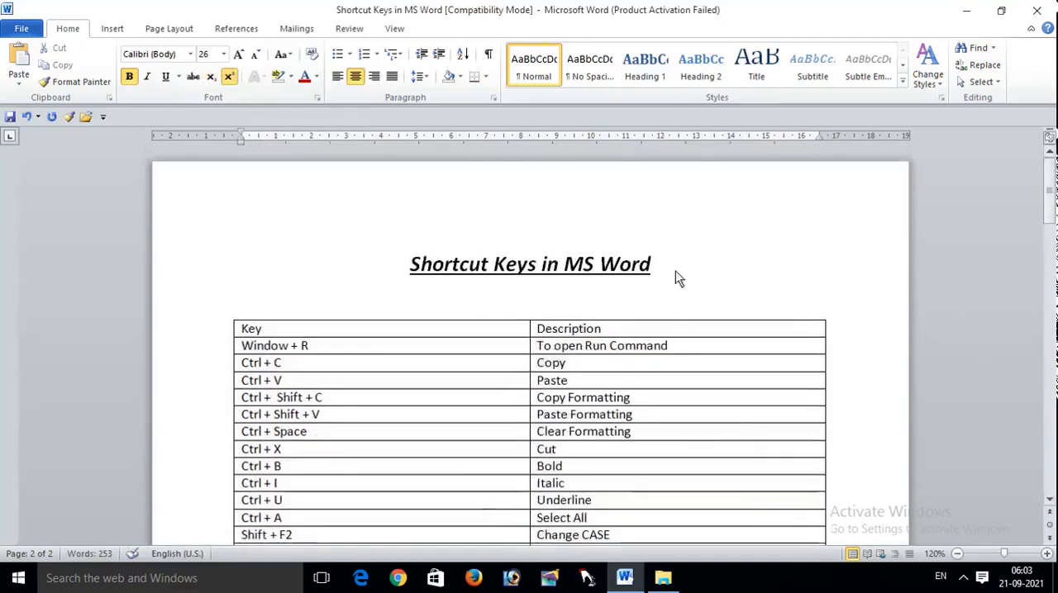
drag(675, 270, 354, 264)
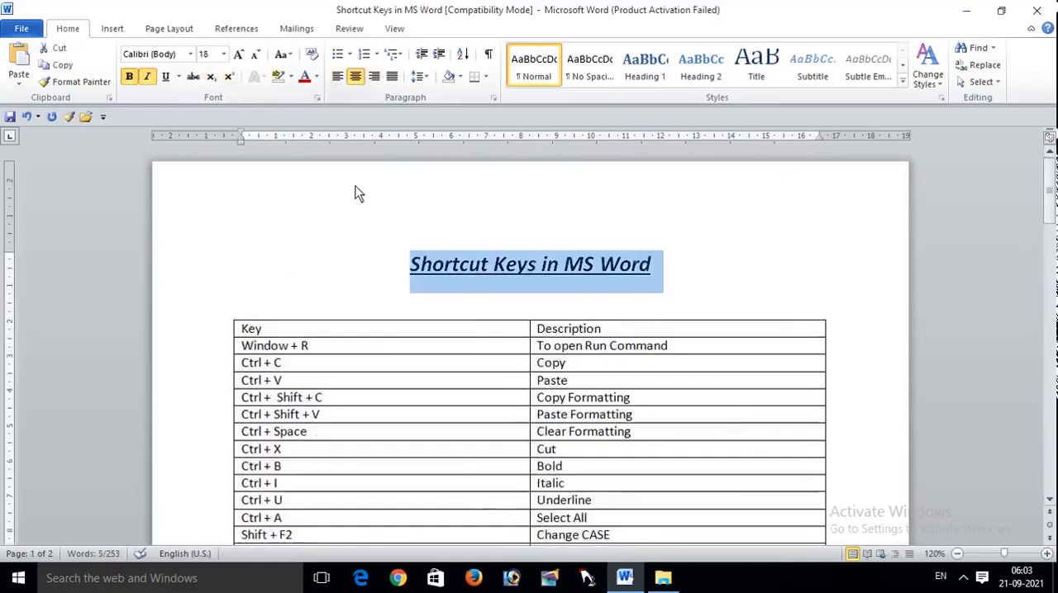
key(ctrl+l)
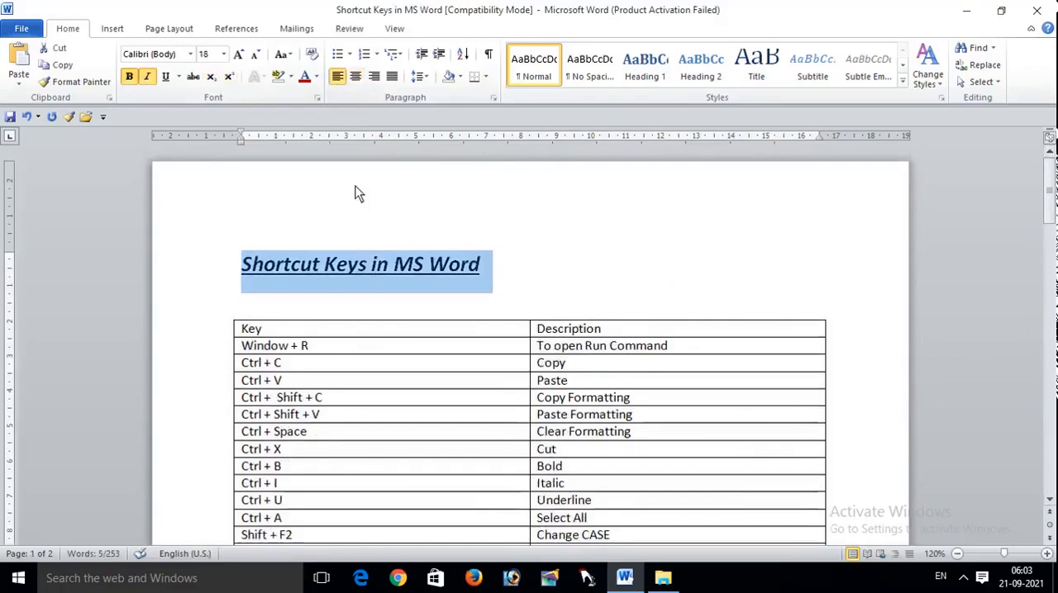
key(ctrl+r)
key(alt+w)
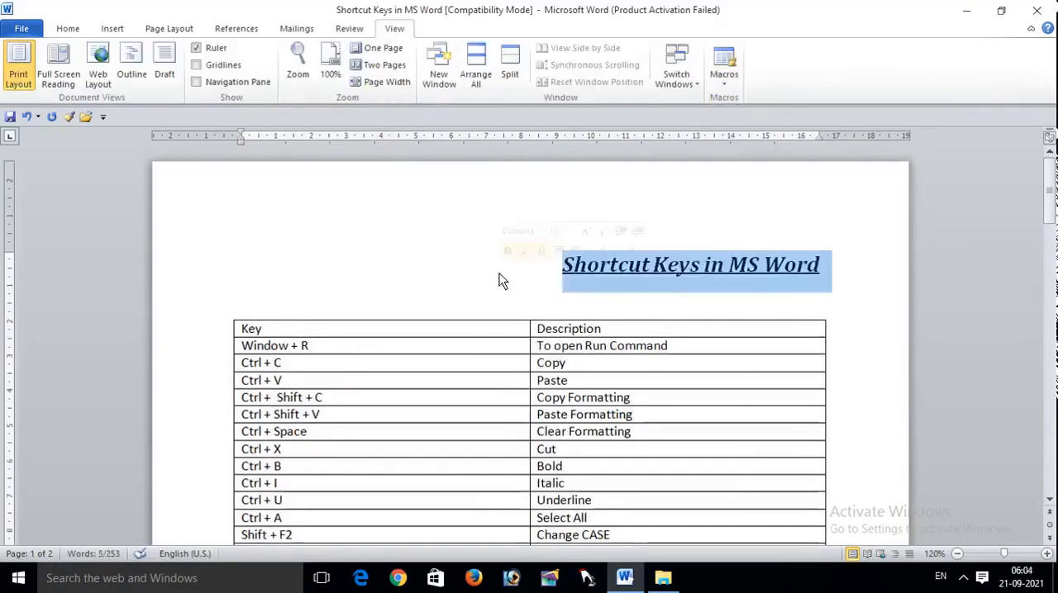
key(ctrl+e)
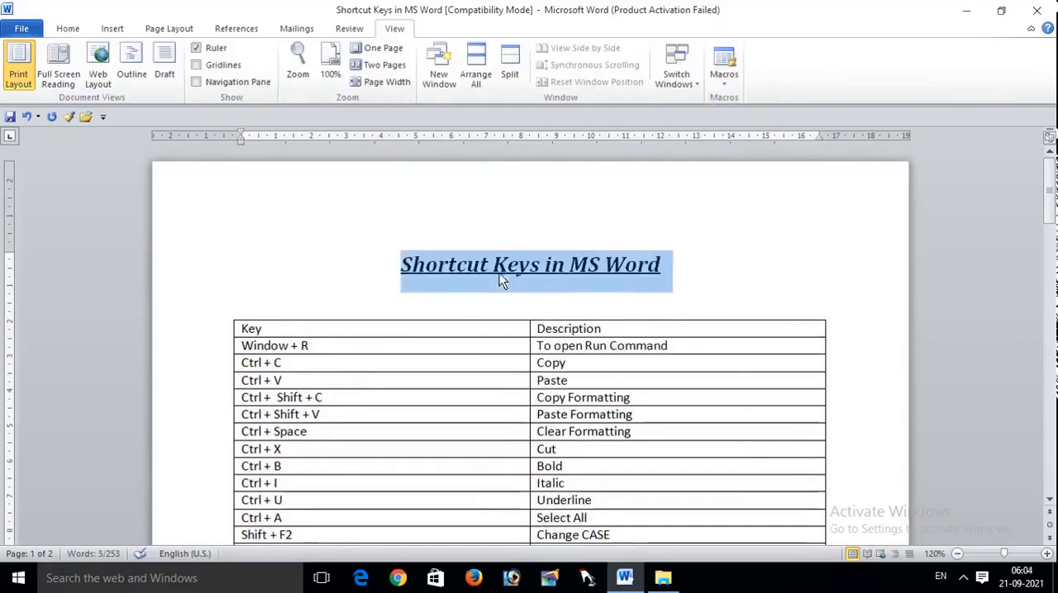
click(389, 252)
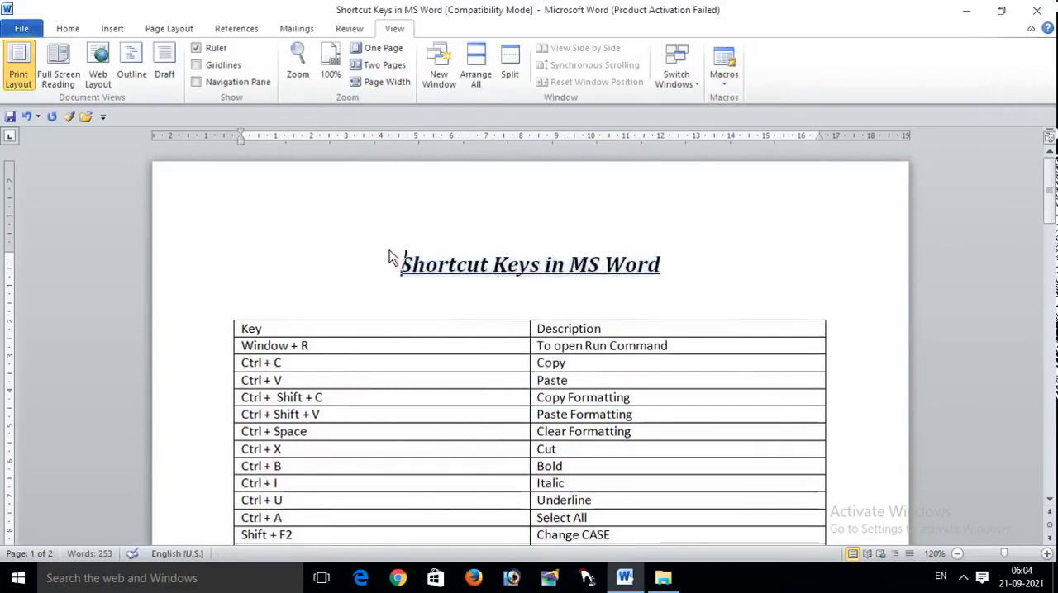
click(68, 28)
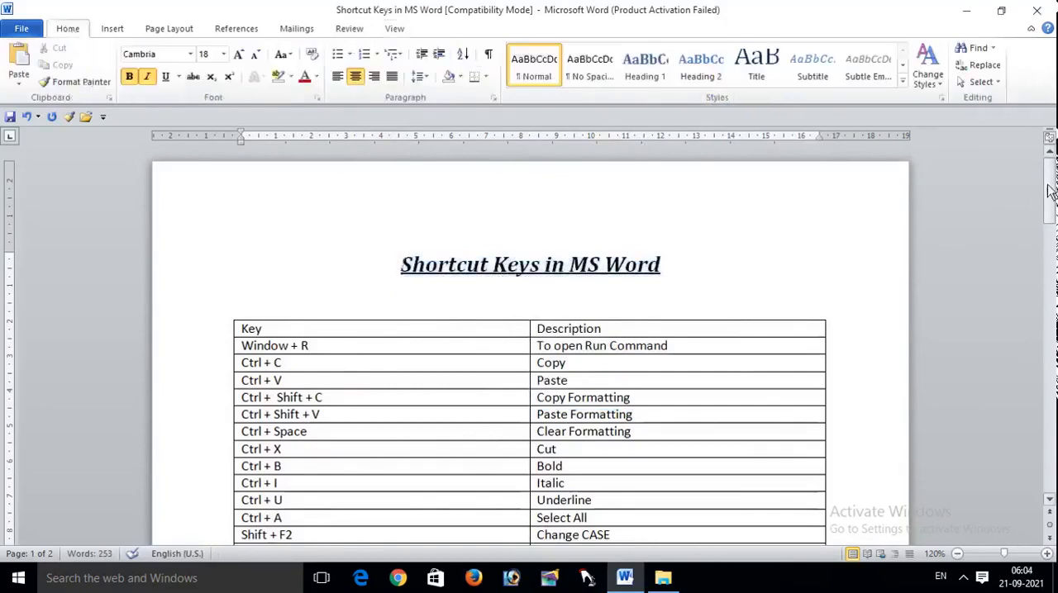
Step: Search the document for the word "copy"
drag(1048, 188, 1046, 254)
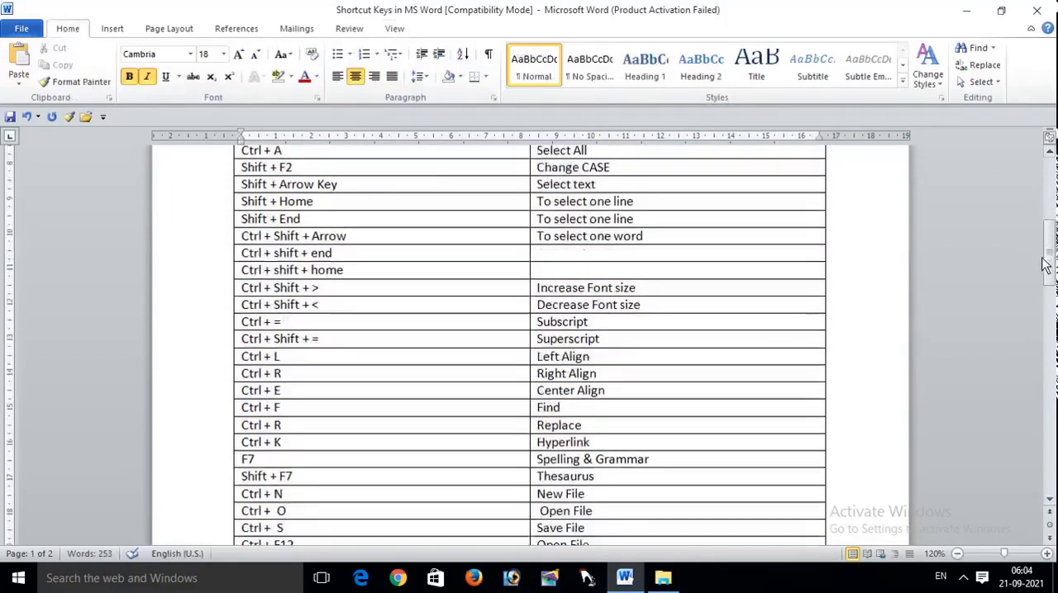
scroll(1042, 255, up, 5)
drag(1049, 224, 1050, 249)
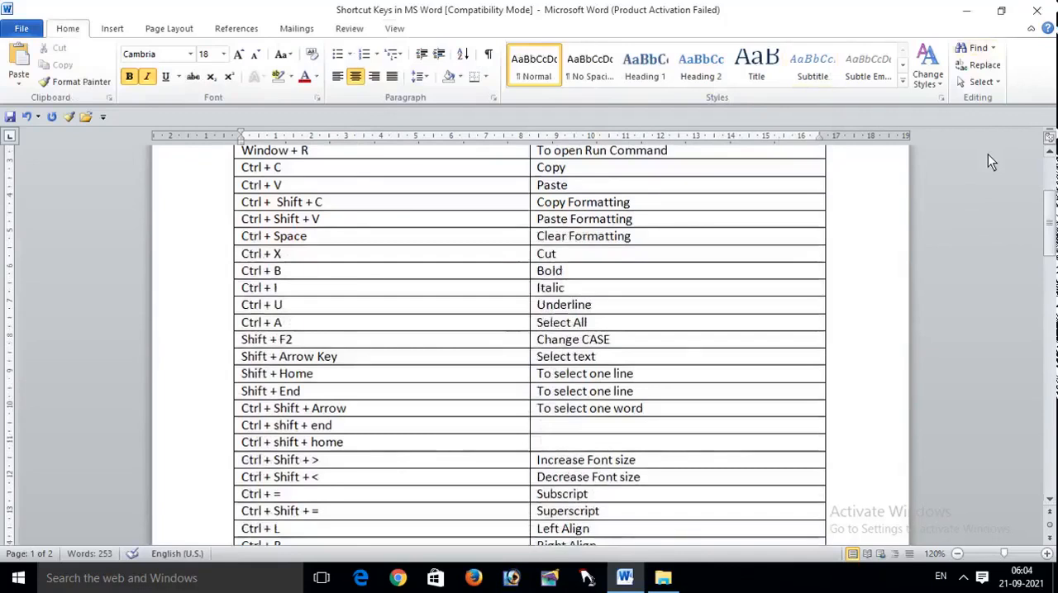
key(ctrl+f)
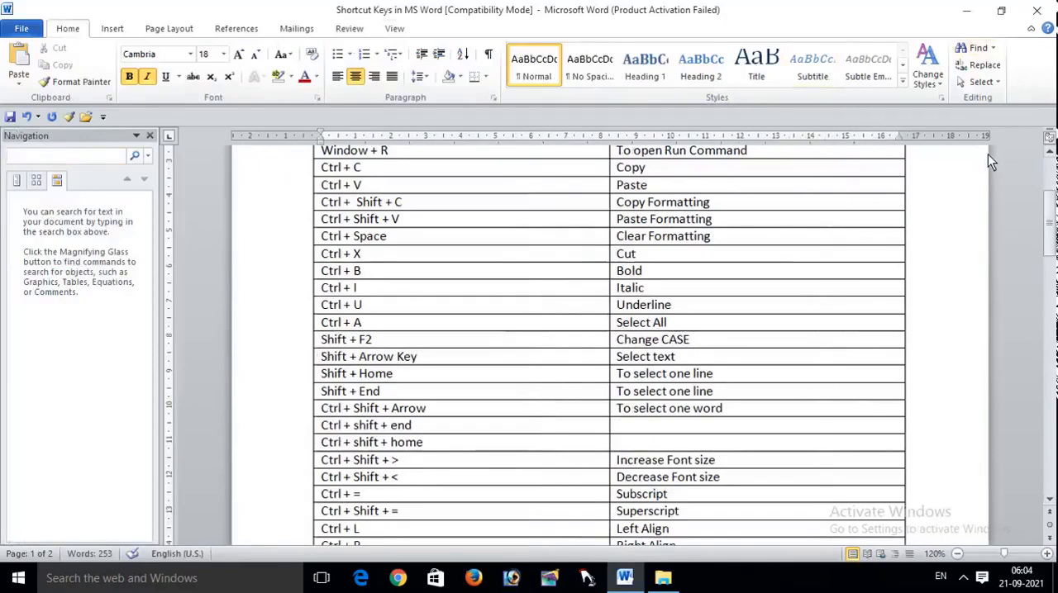
text(copy)
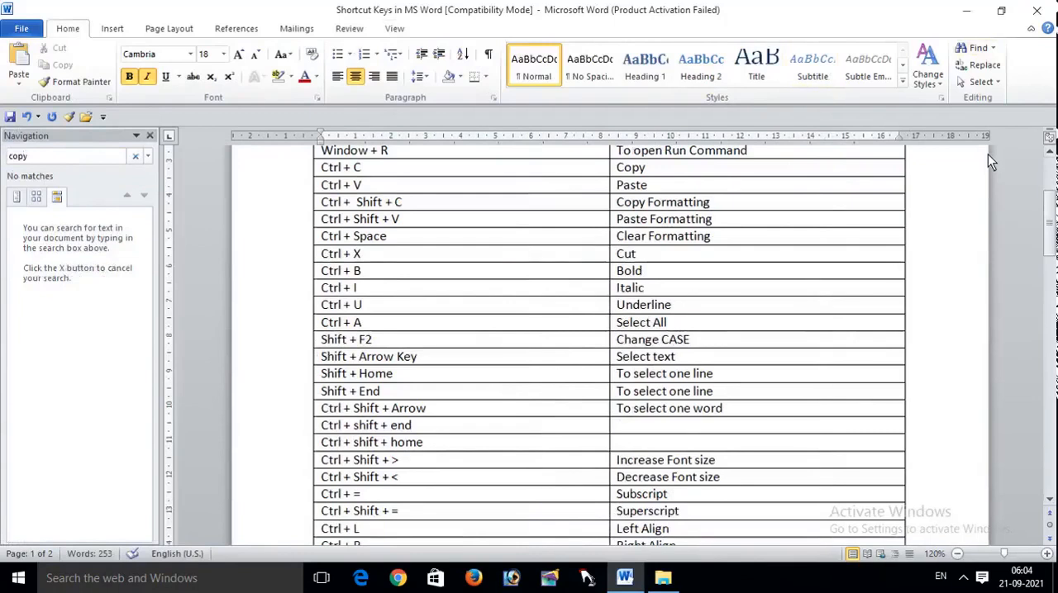
Step: Search the document for "paste" instead, and close the search
key(BackSpace)
key(BackSpace)
key(BackSpace)
key(BackSpace)
text(paste)
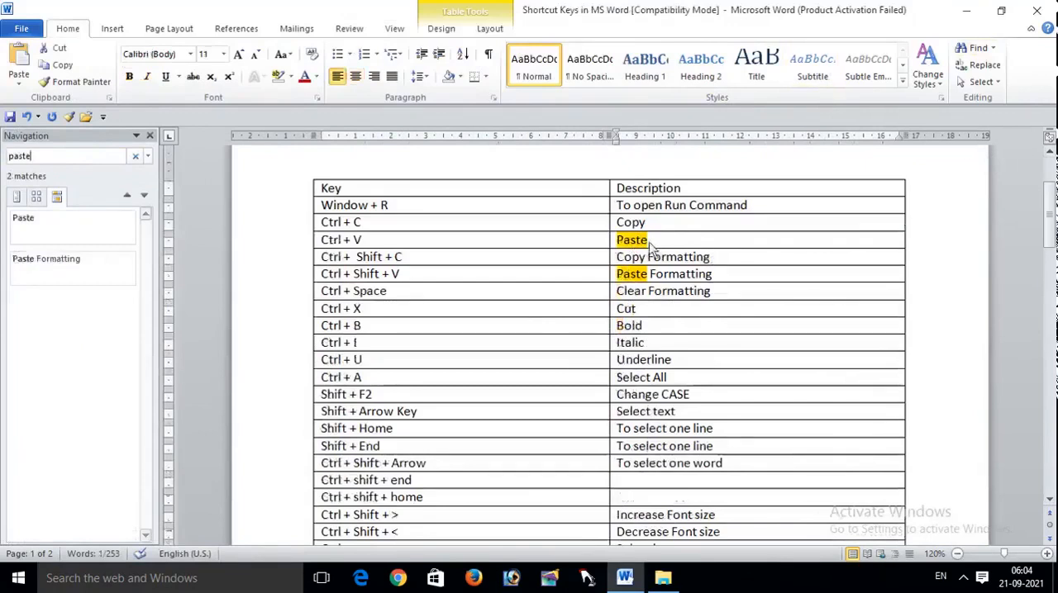
click(150, 137)
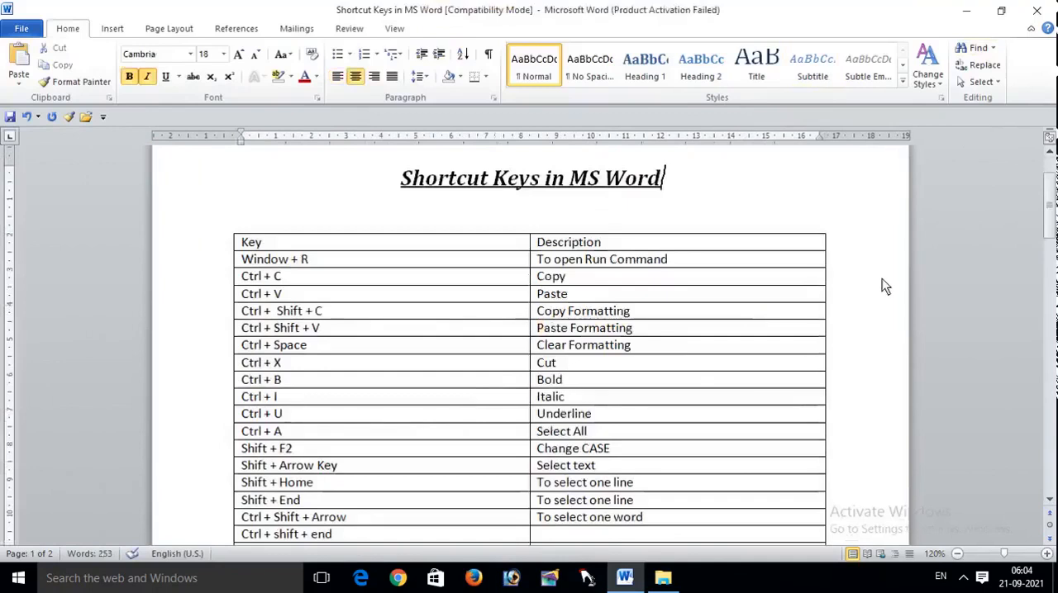
Step: Replace every occurrence of "paste" with "copy" in the document, close the dialog, and undo the replacement
key(ctrl+h)
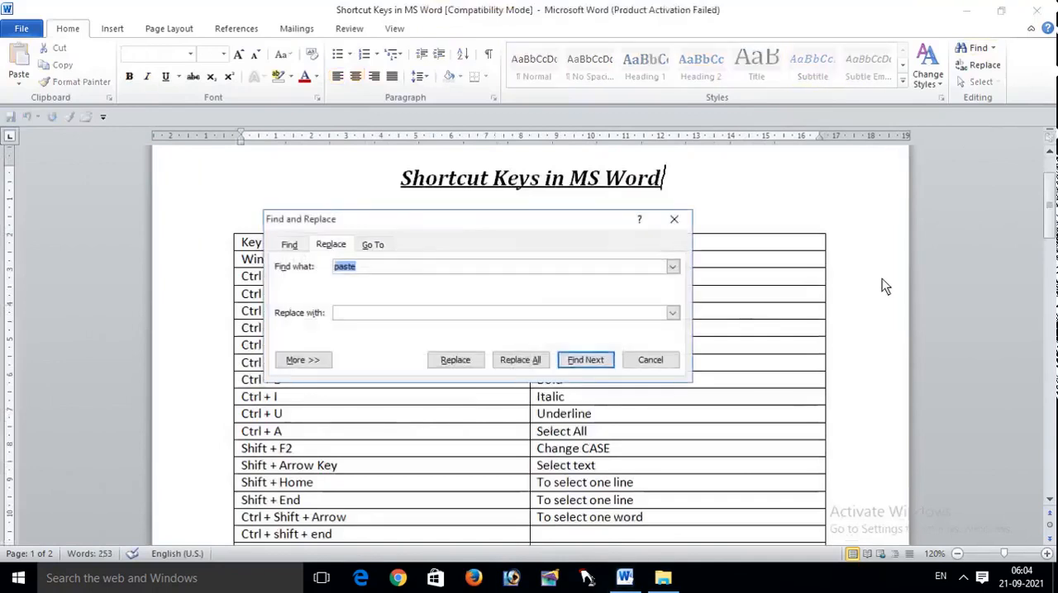
key(BackSpace)
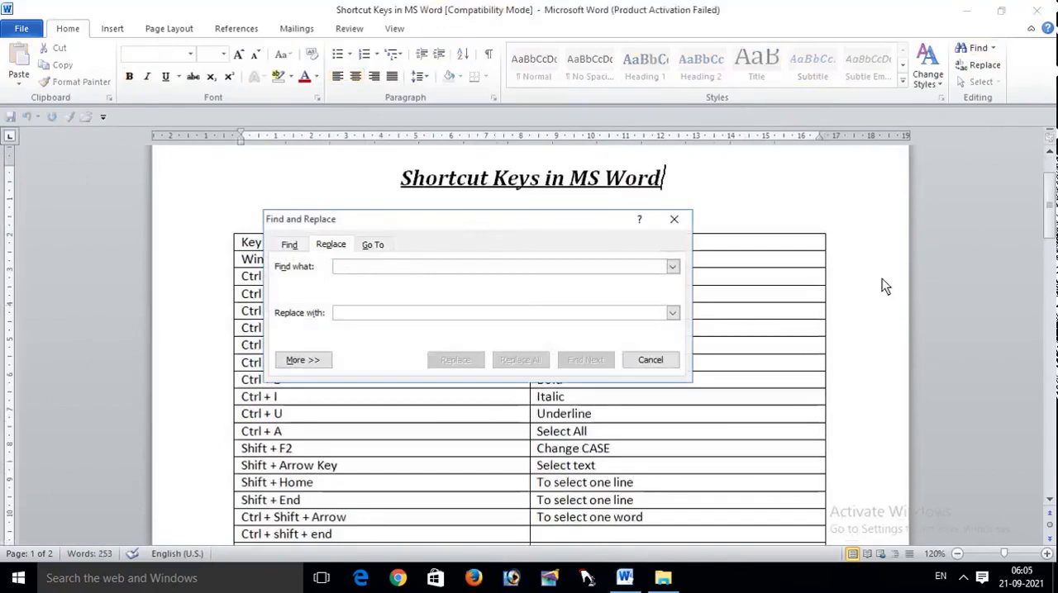
text(paste)
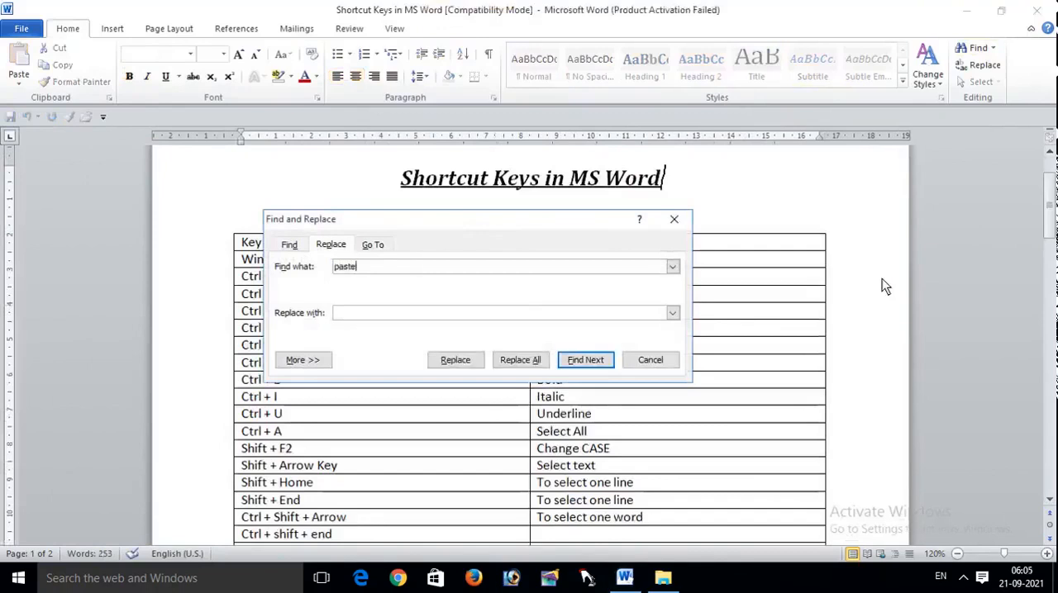
click(443, 316)
text(copy)
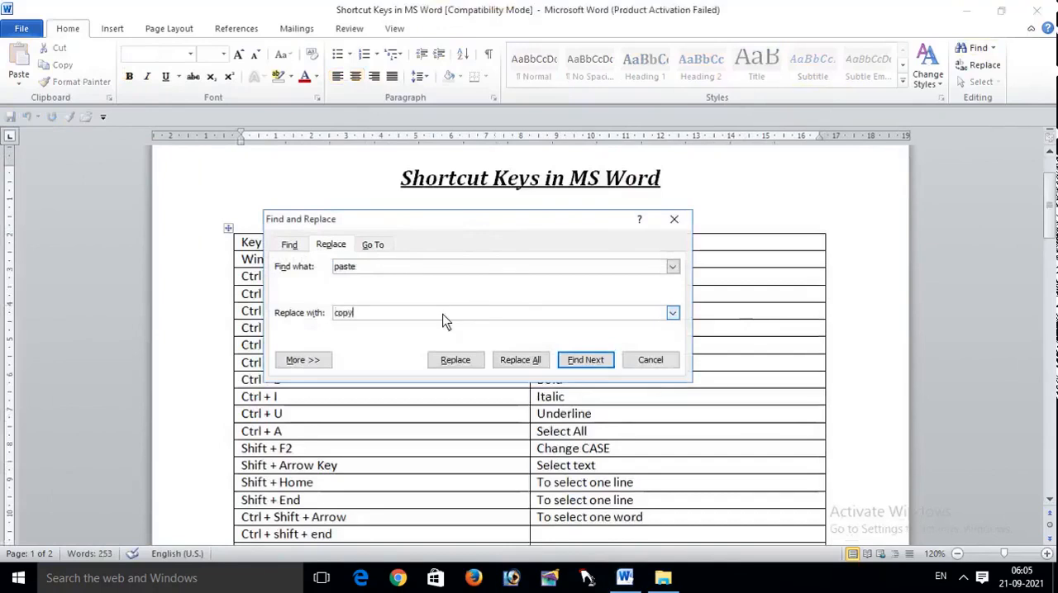
click(524, 359)
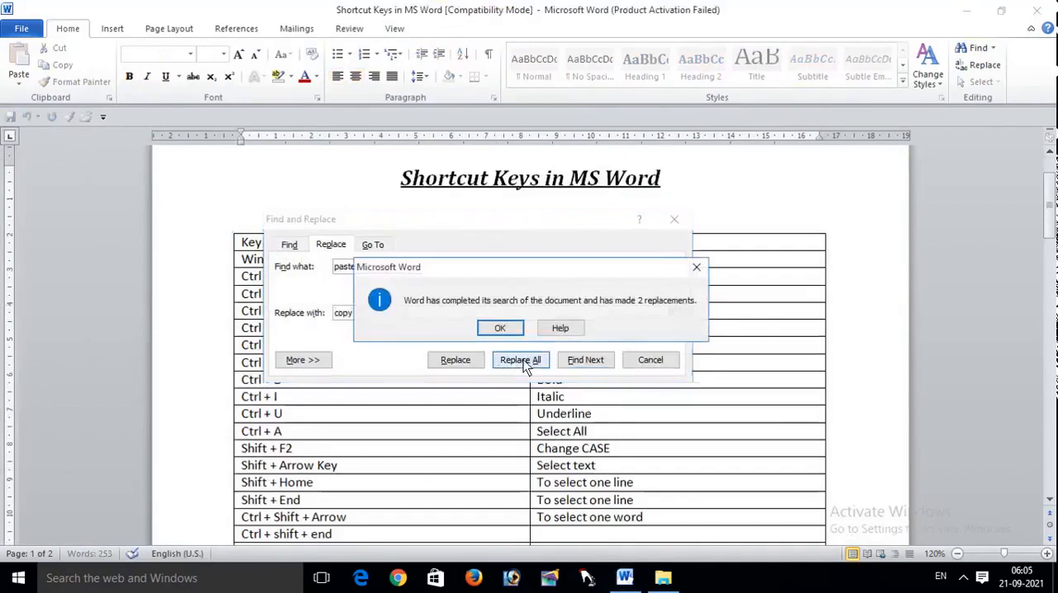
click(500, 328)
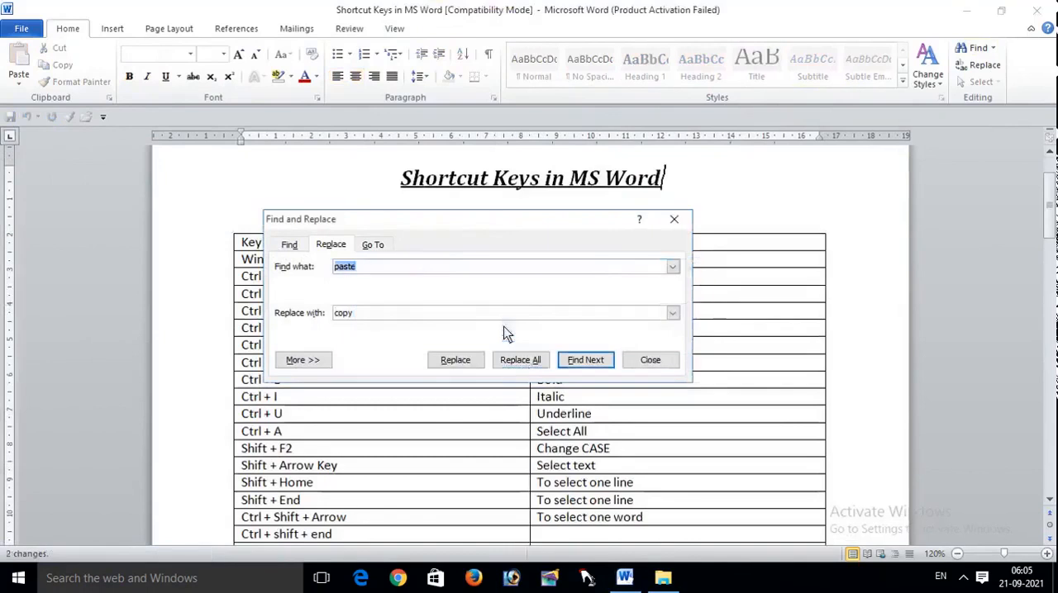
click(676, 221)
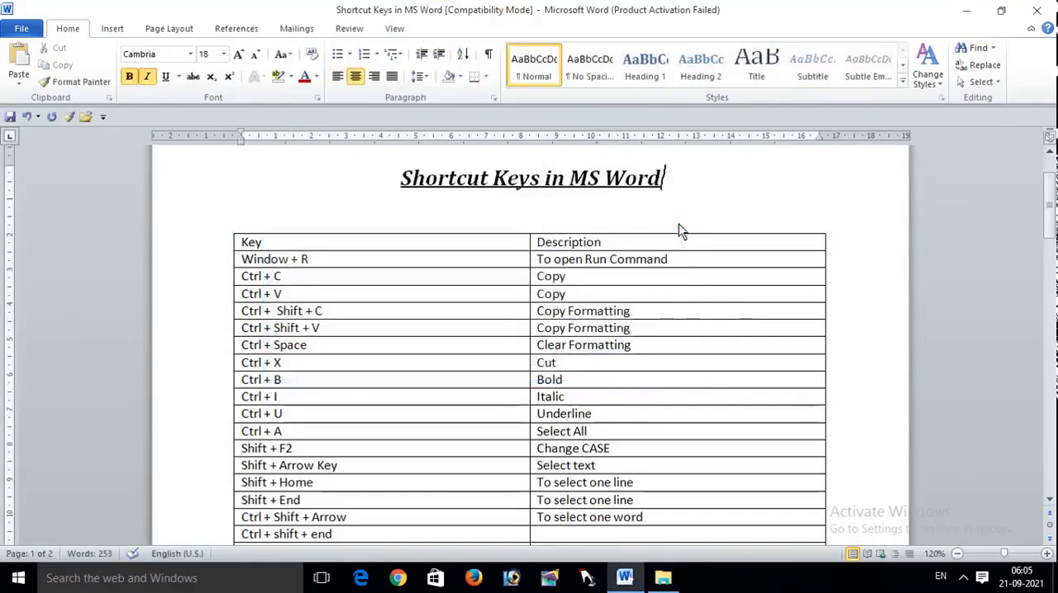
key(ctrl+z)
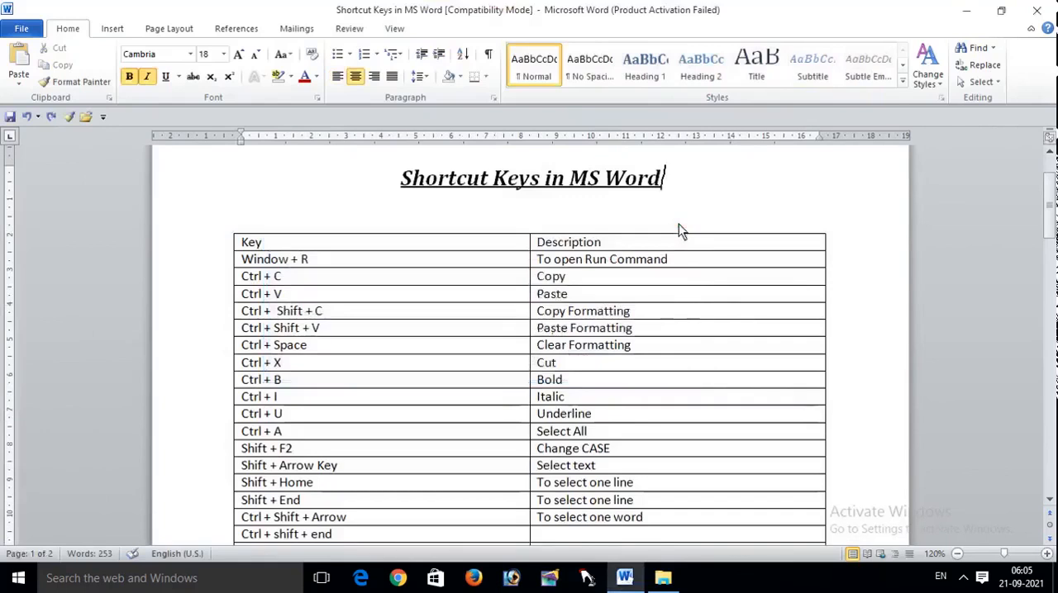
Step: Select and delete the entire document content twice, undoing the deletion each time
drag(1050, 214, 1050, 291)
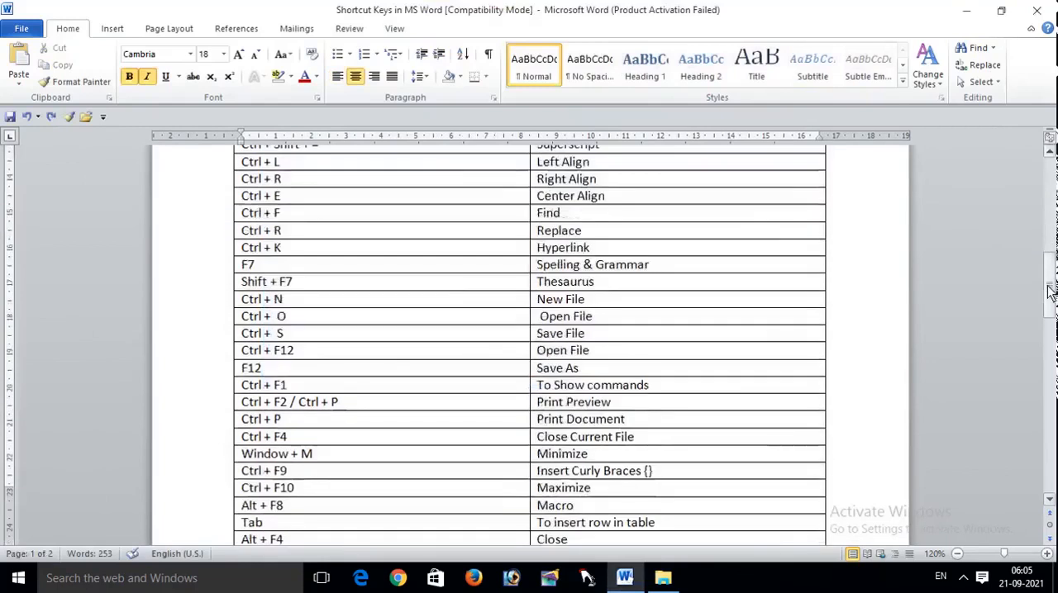
key(ctrl+a)
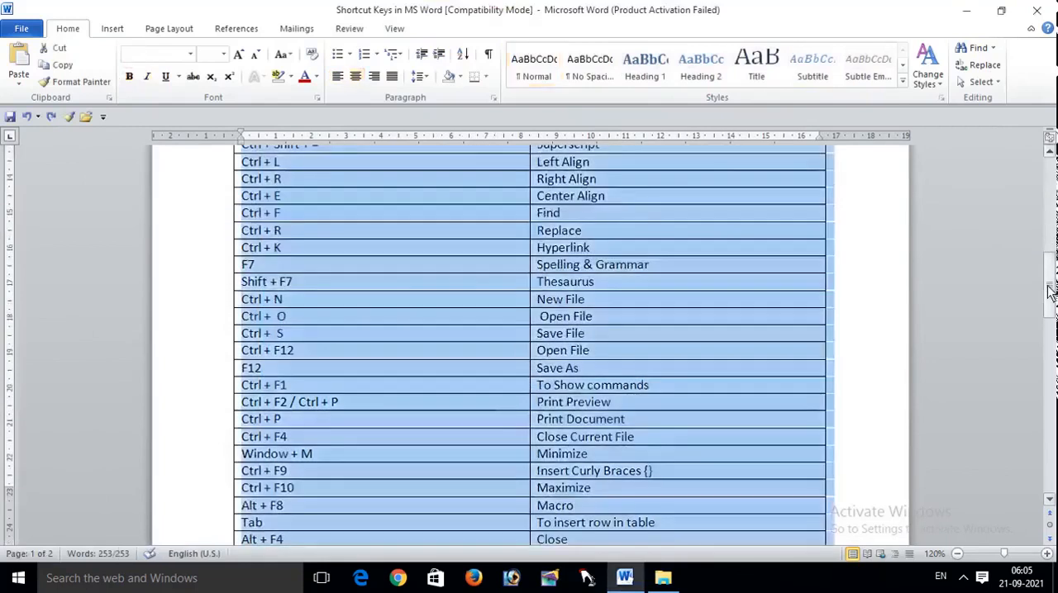
key(Delete)
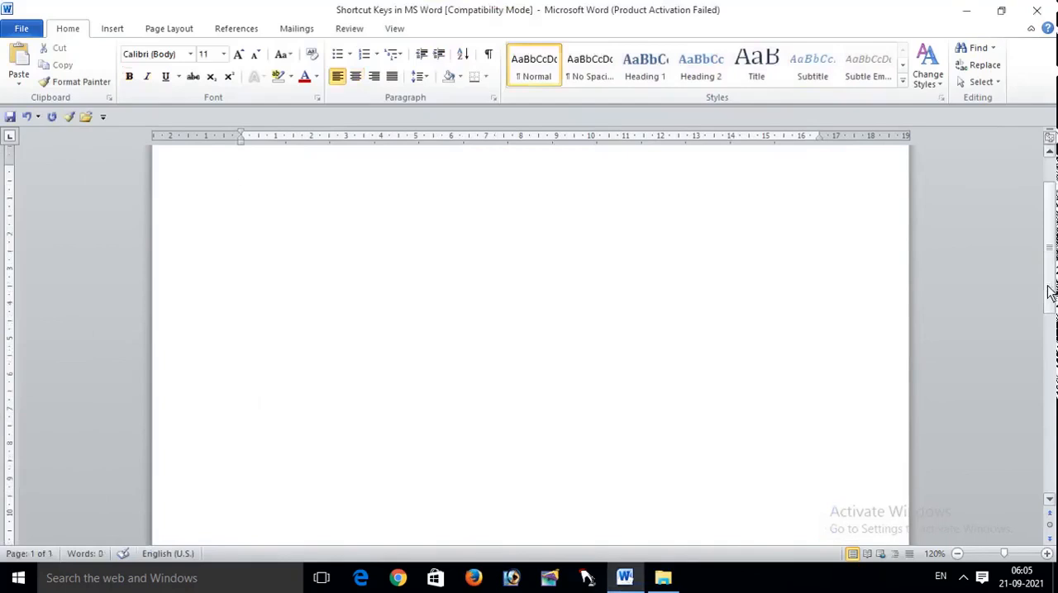
key(ctrl+z)
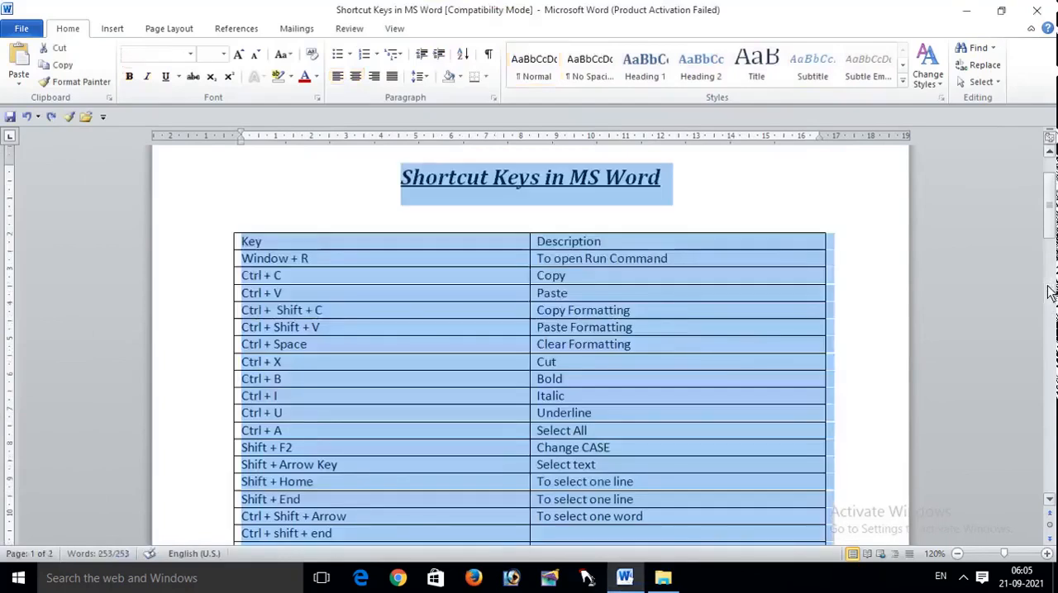
click(864, 230)
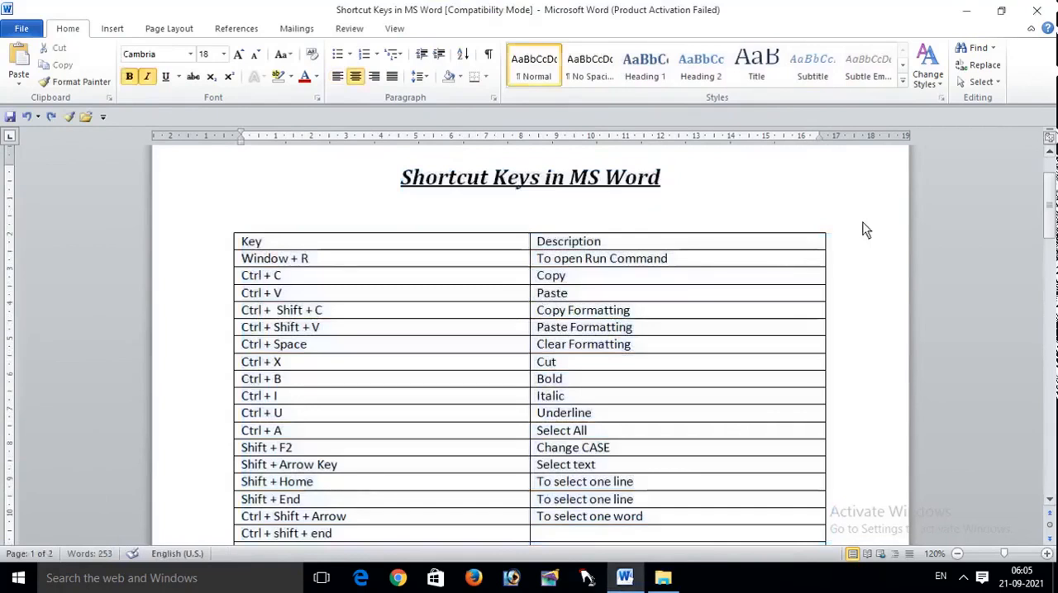
key(ctrl+a)
key(Delete)
key(ctrl+z)
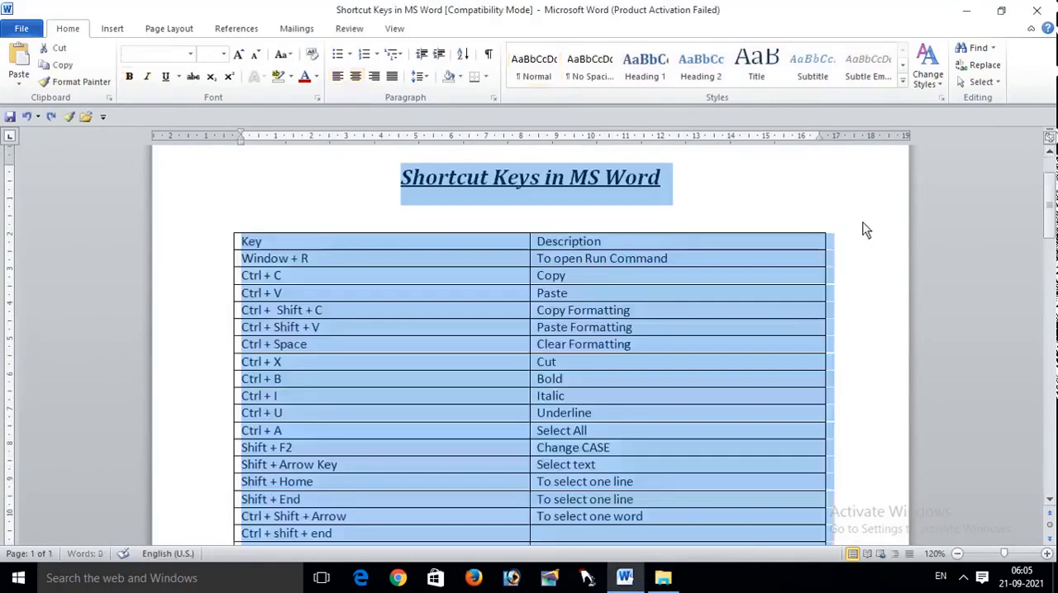
Step: Add the left-aligned line "Complete Tutorial" below the highlighted heading on page 2
drag(1051, 217, 1050, 435)
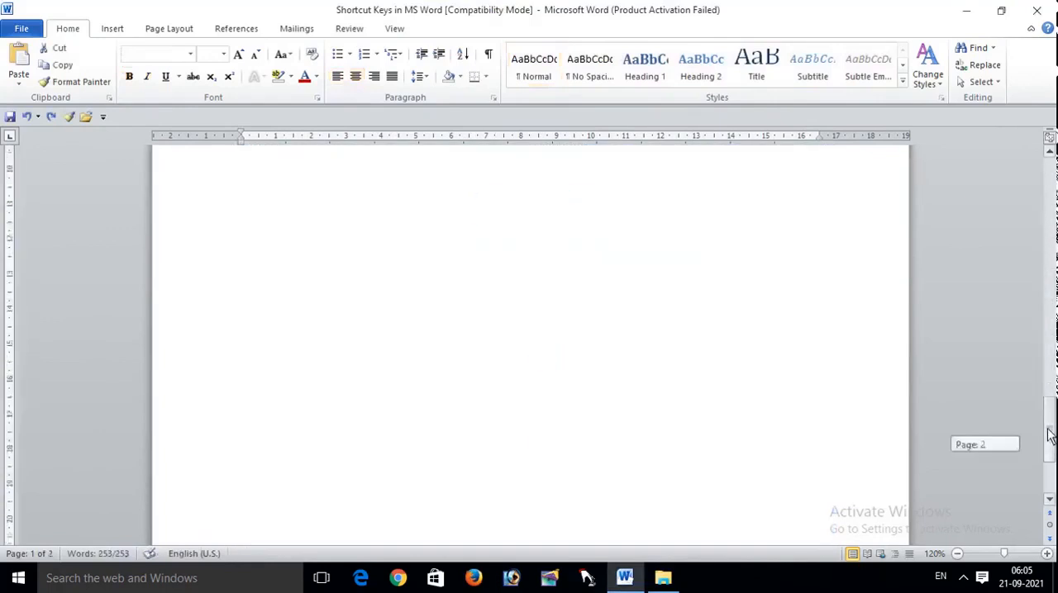
click(570, 279)
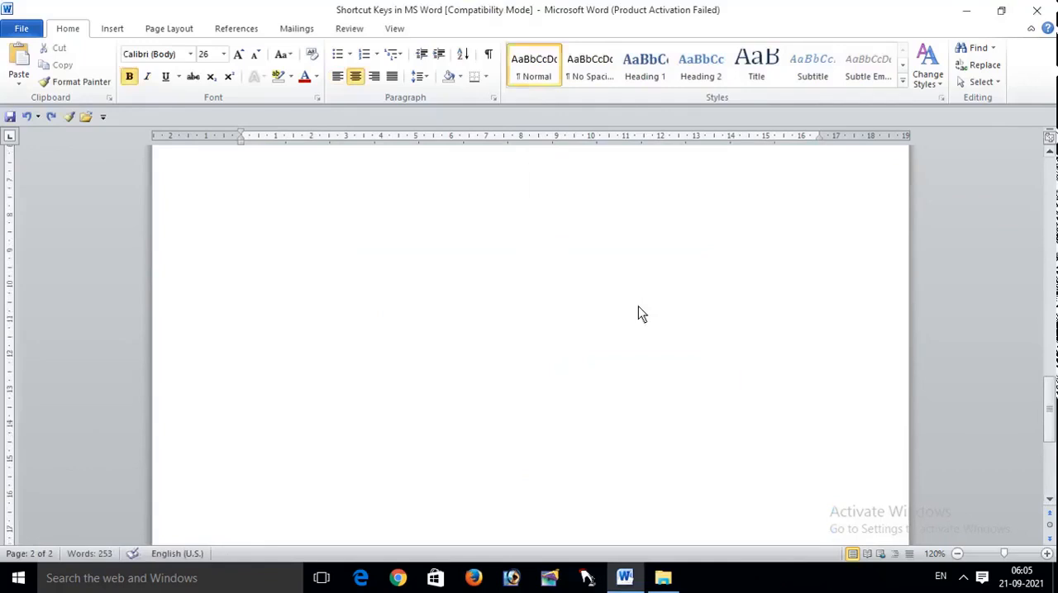
text(ms)
key(ctrl+l)
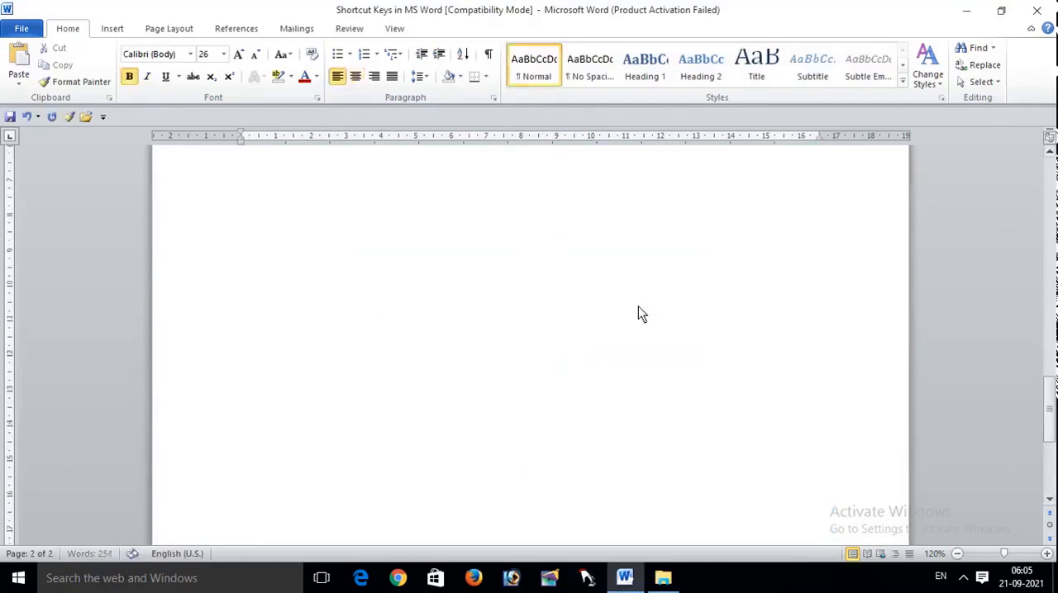
text(Comple)
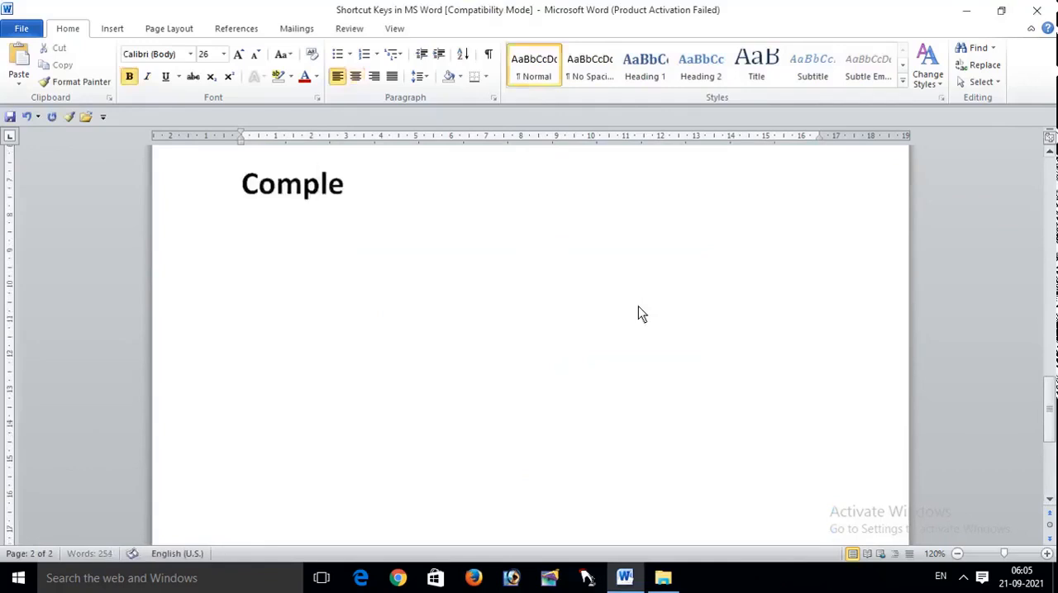
text(te Tut)
text(orial)
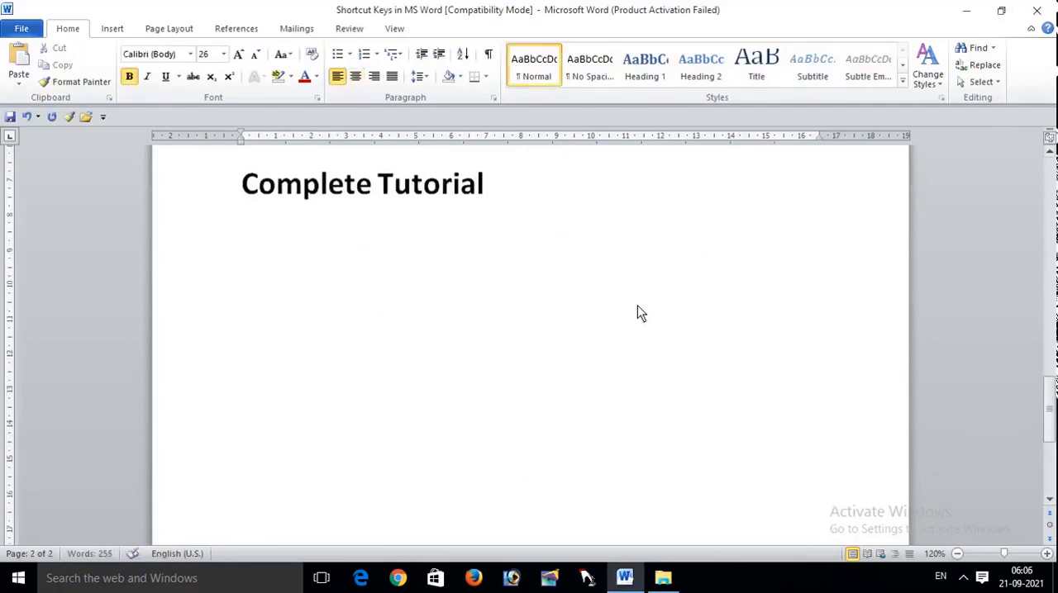
Step: Undo the recent edits back to the title's right alignment, and redo them through the "Complete Tutorial" line on page 2
key(ctrl+z)
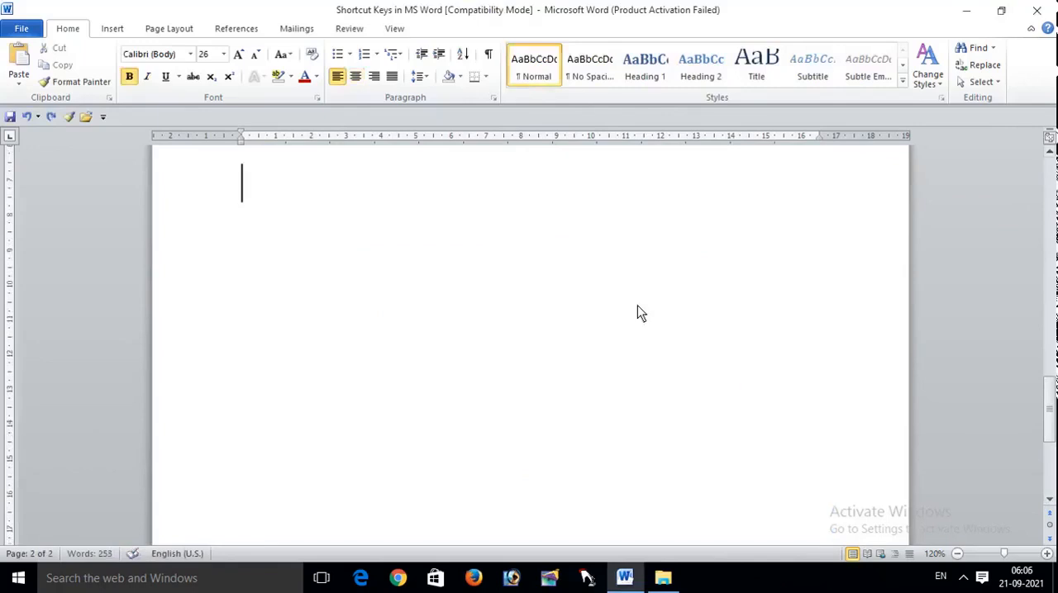
key(ctrl+z)
key(ctrl+z)
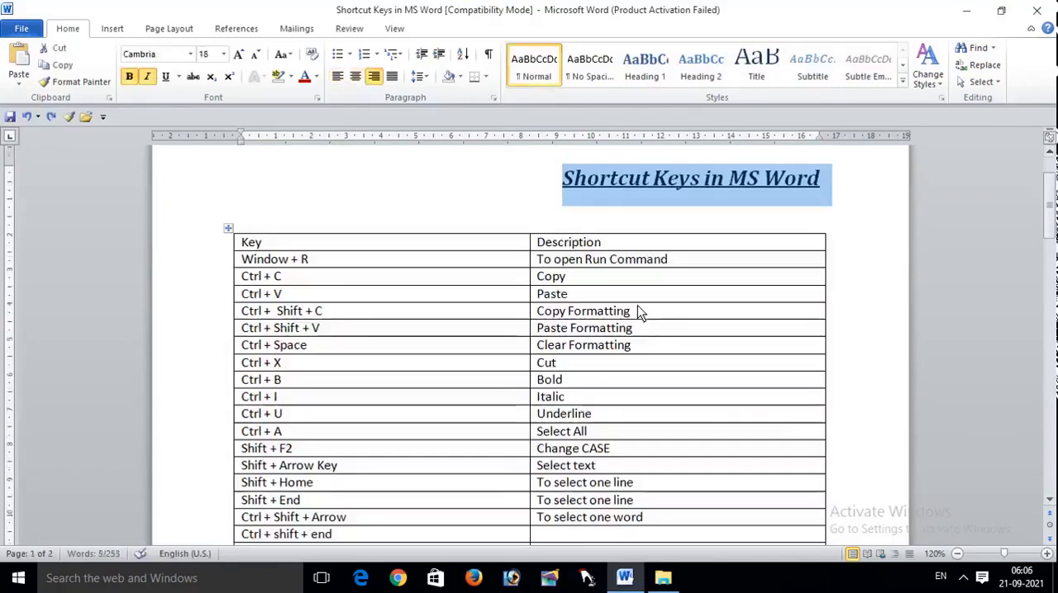
drag(1048, 205, 1049, 402)
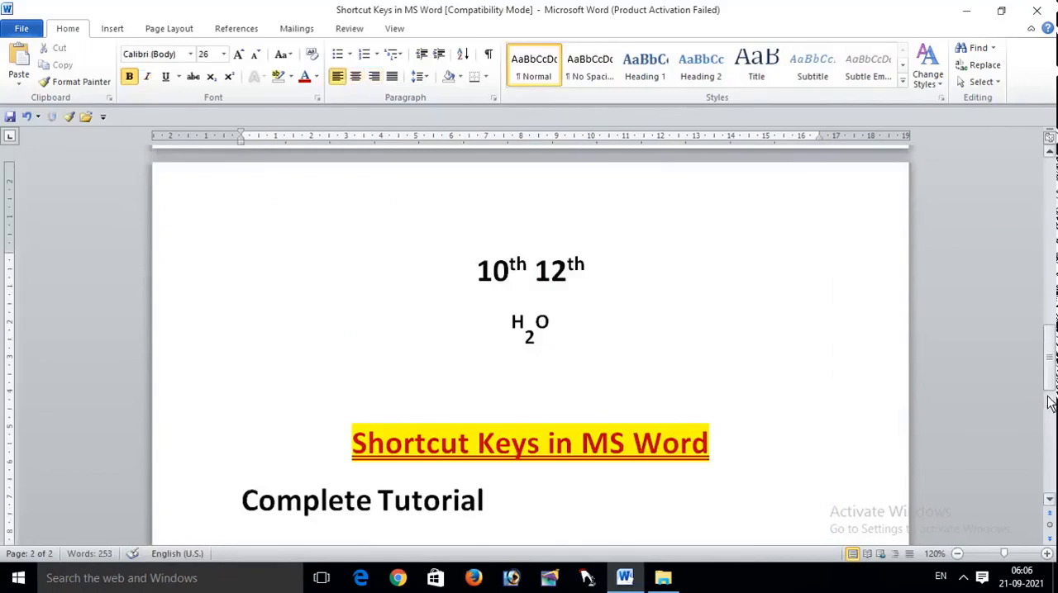
drag(1049, 361, 1054, 276)
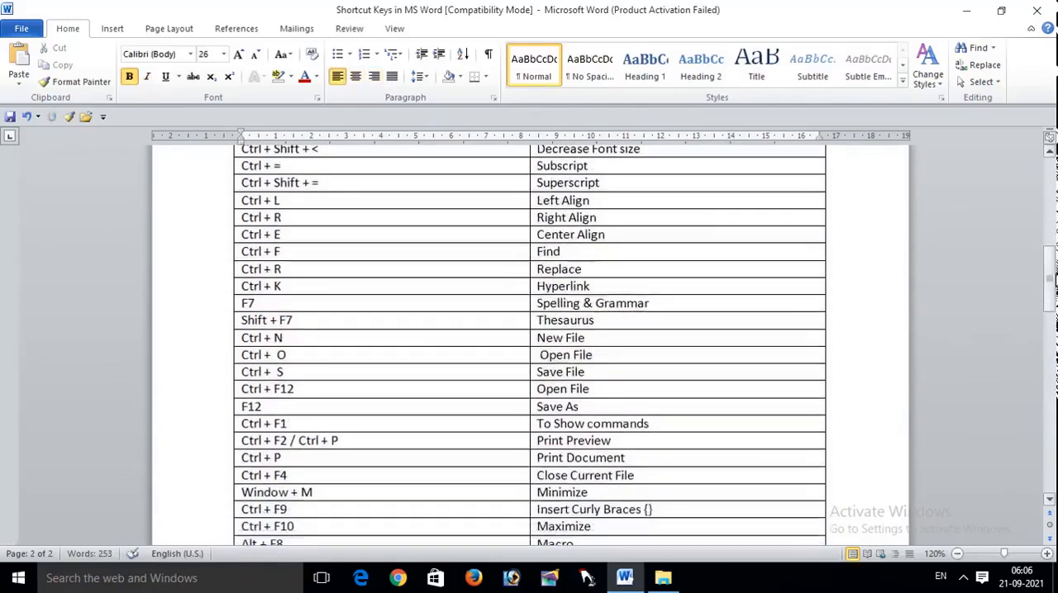
click(113, 29)
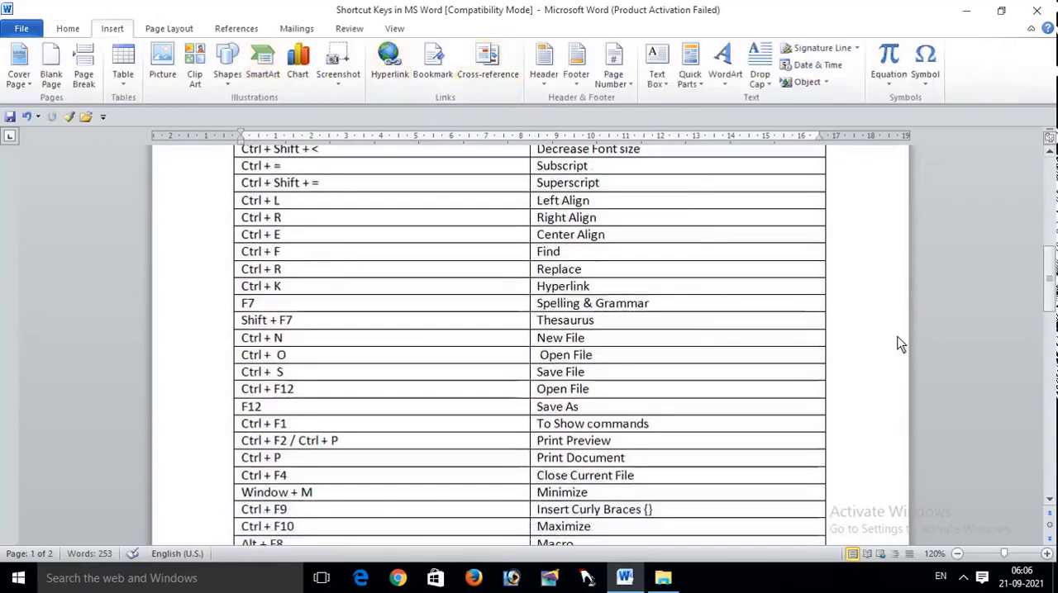
key(ctrl+k)
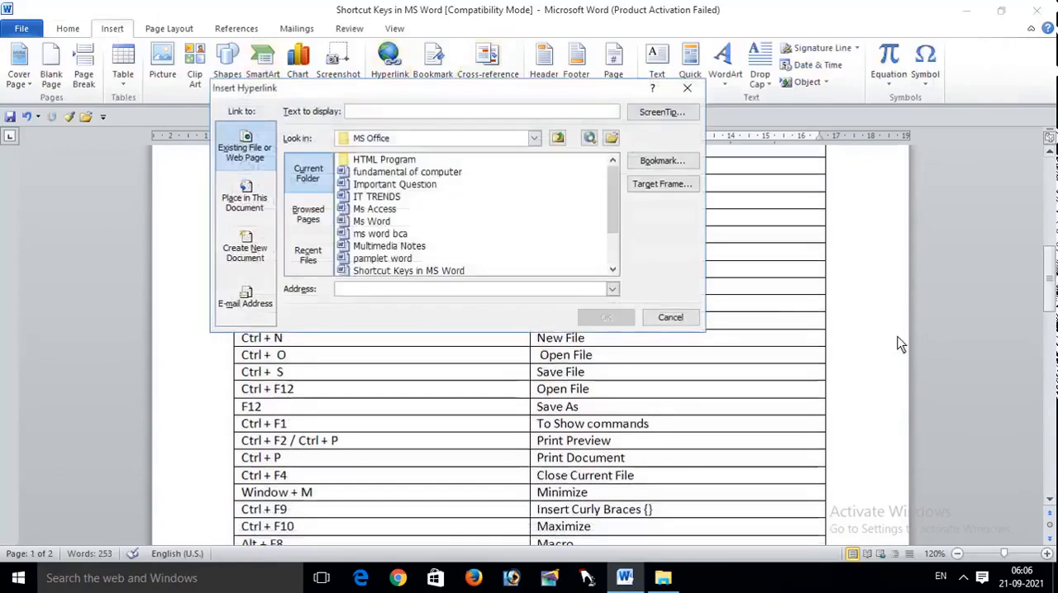
click(686, 88)
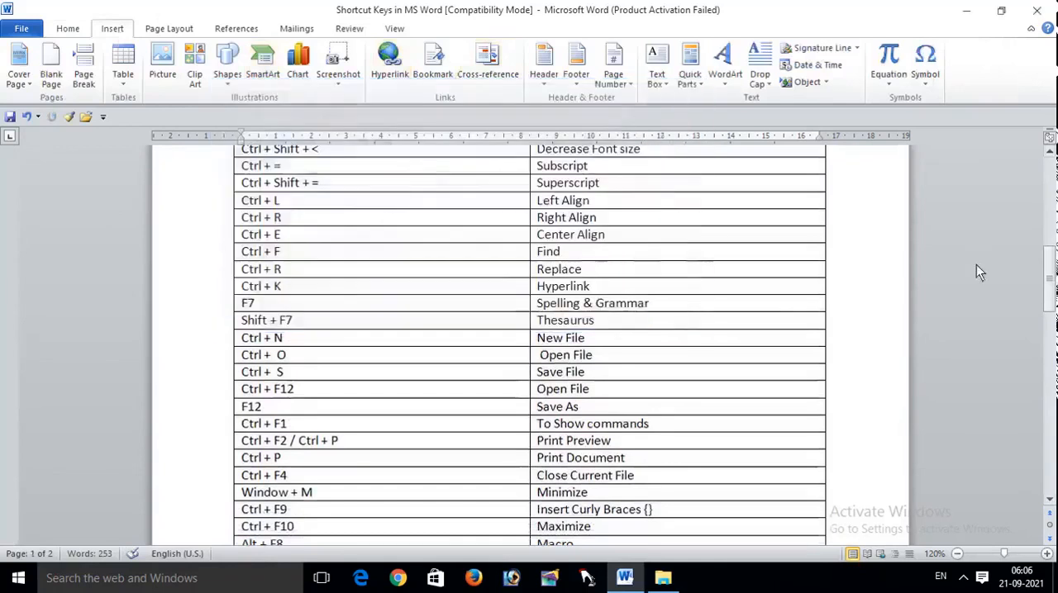
Step: Hyperlink the page 1 title "Shortcut Keys in MS Word" to the file "shortcut keys of ms word.docx" in the MS Office folder
drag(1047, 282, 1048, 204)
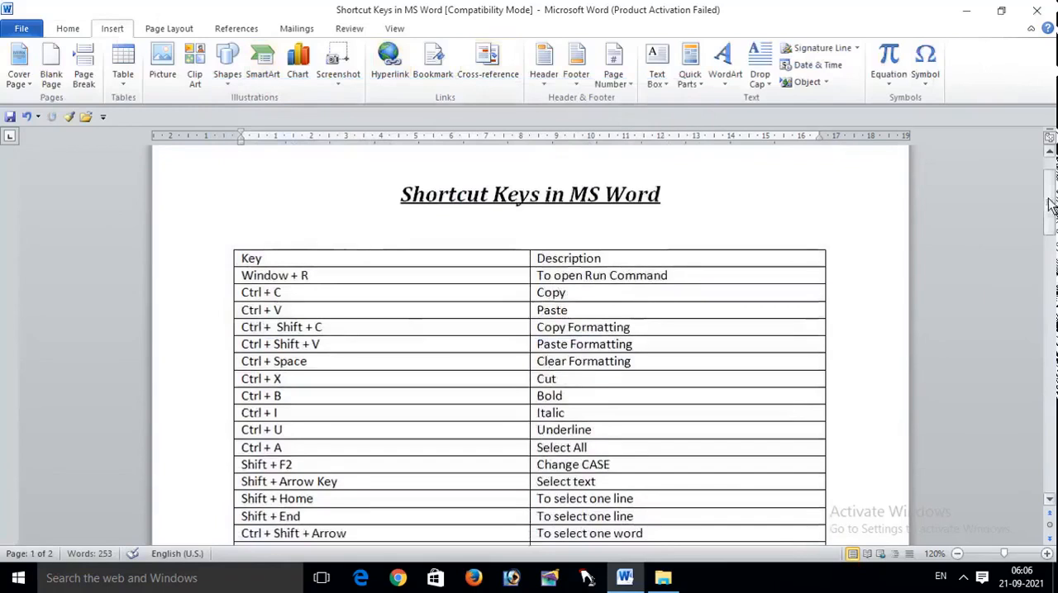
drag(670, 205, 400, 199)
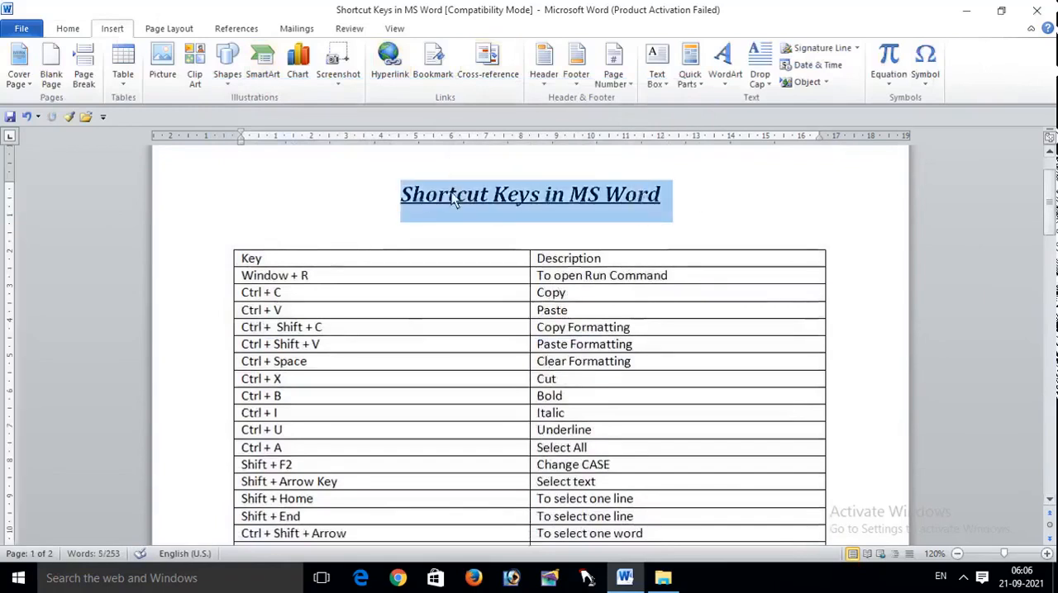
key(ctrl+k)
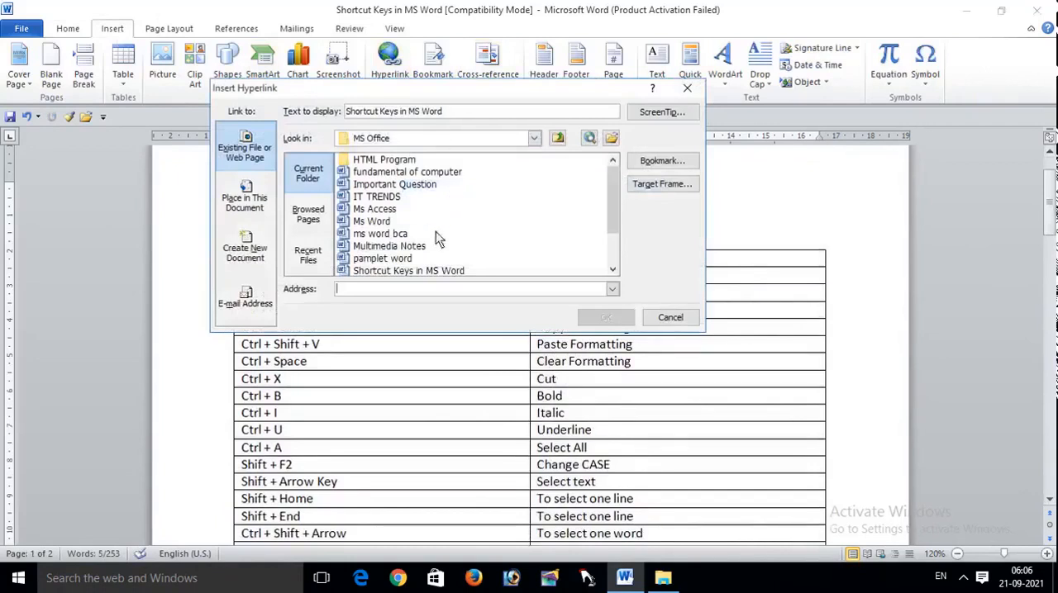
drag(613, 182, 611, 219)
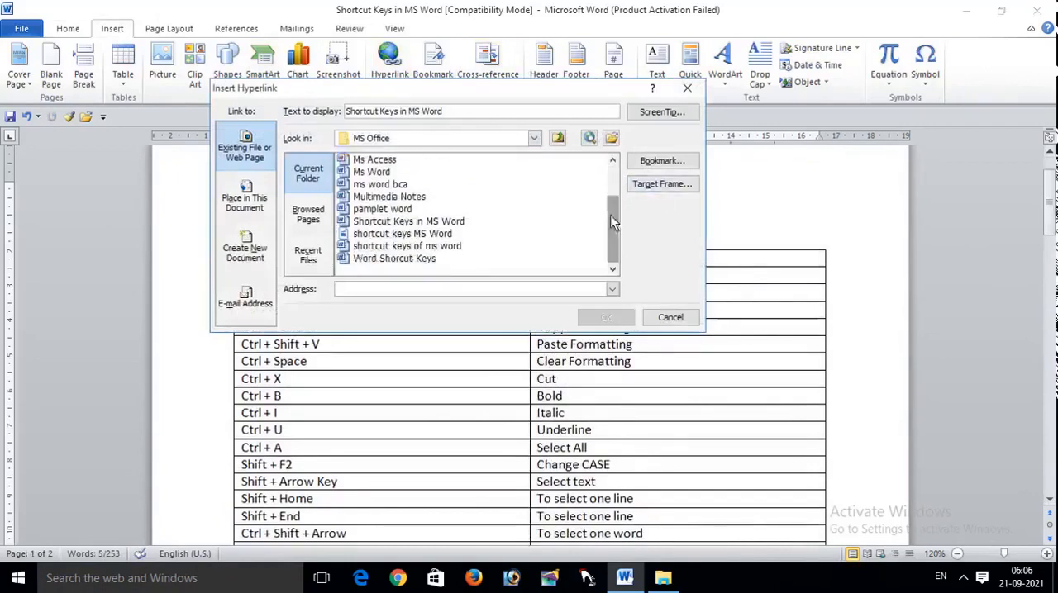
click(431, 246)
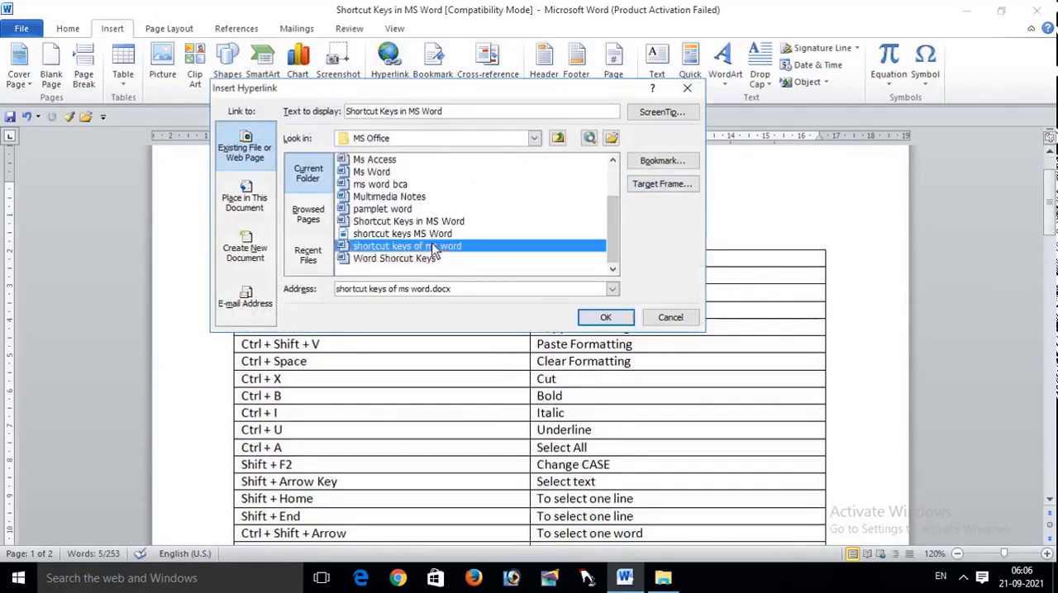
click(604, 318)
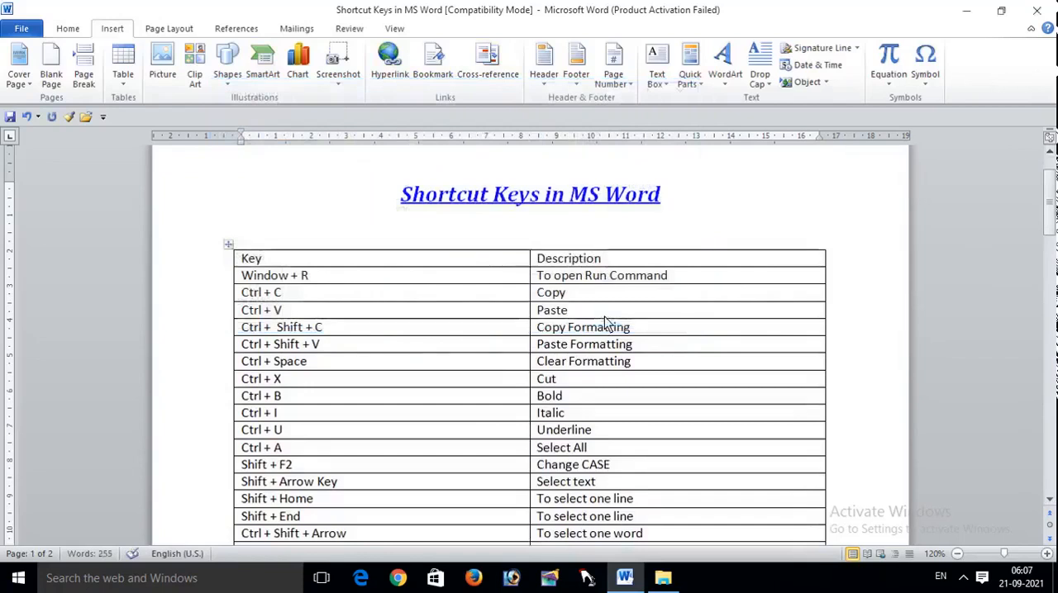
Step: Follow the title's hyperlink to the linked document, and return to page 2 of the original document
ctrl+click(584, 205)
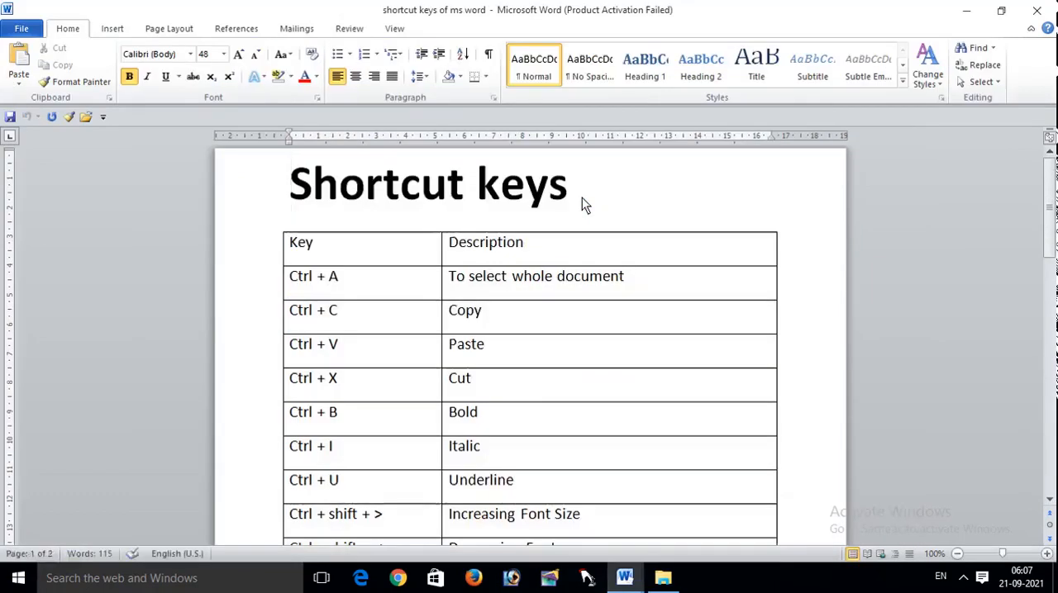
key(alt+Tab)
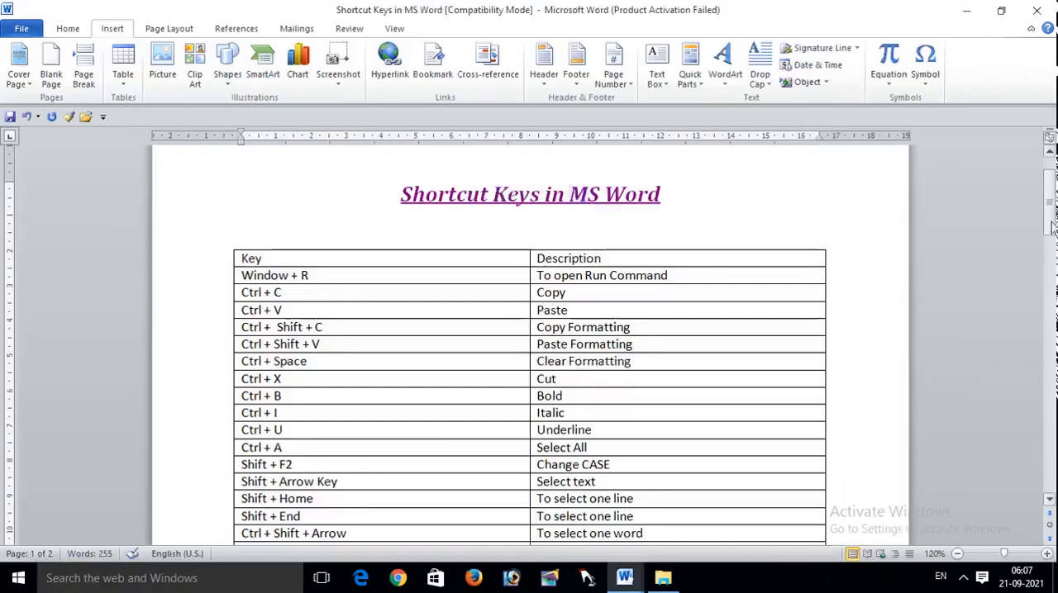
drag(1052, 222, 1053, 392)
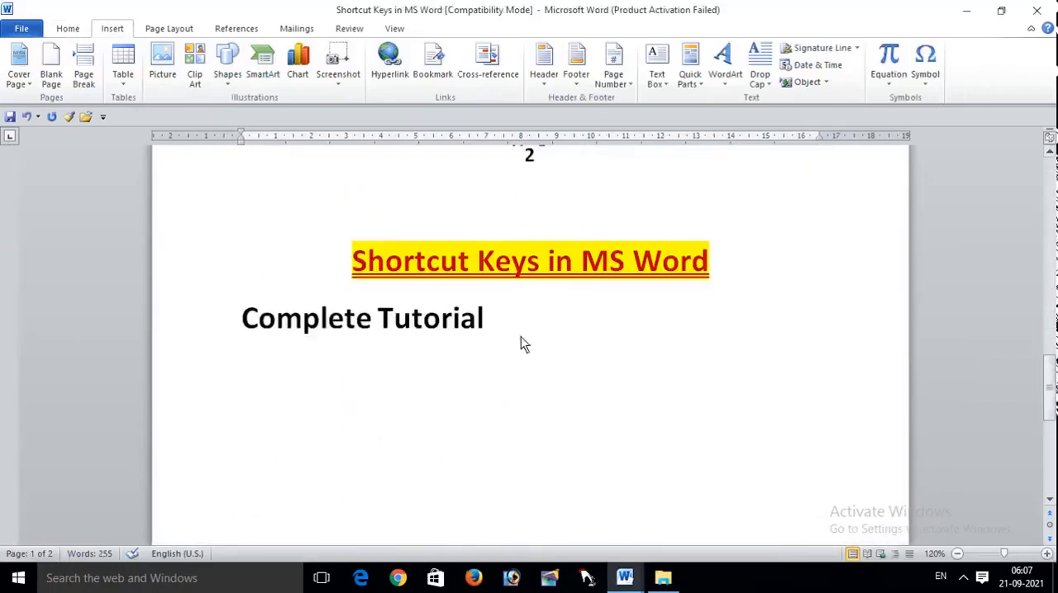
Step: Generate random sample text with =rand(15) on a new line below "Complete Tutorial" on page 2
key(Return)
text(=ra)
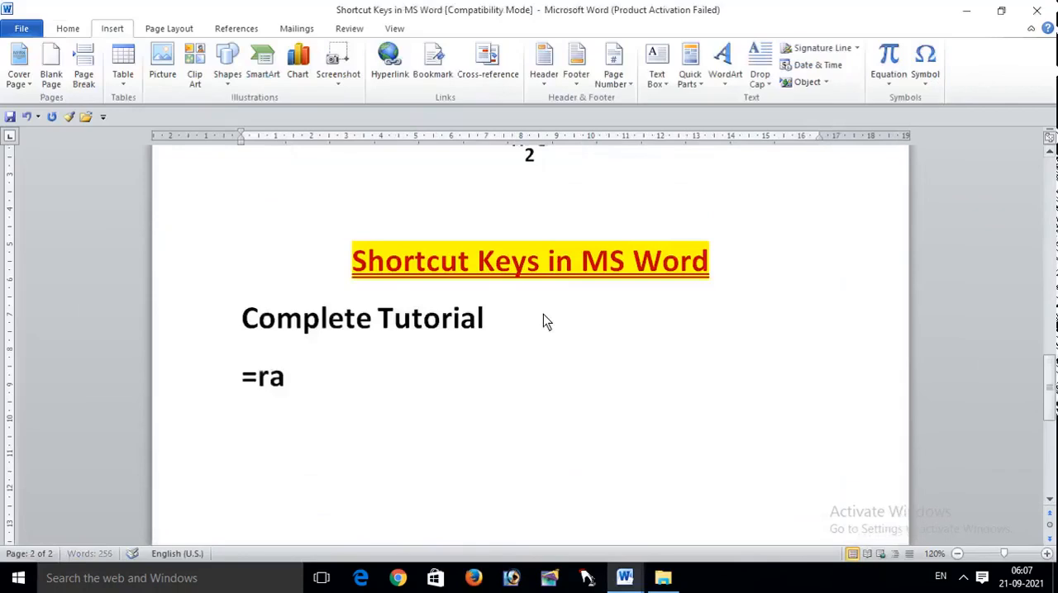
text(nd(15))
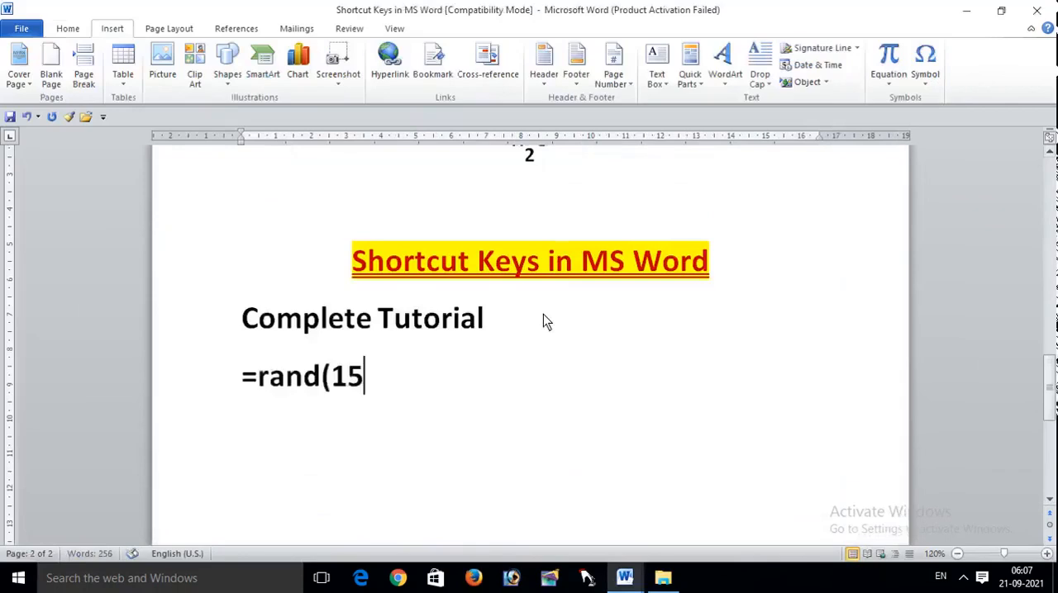
key(Return)
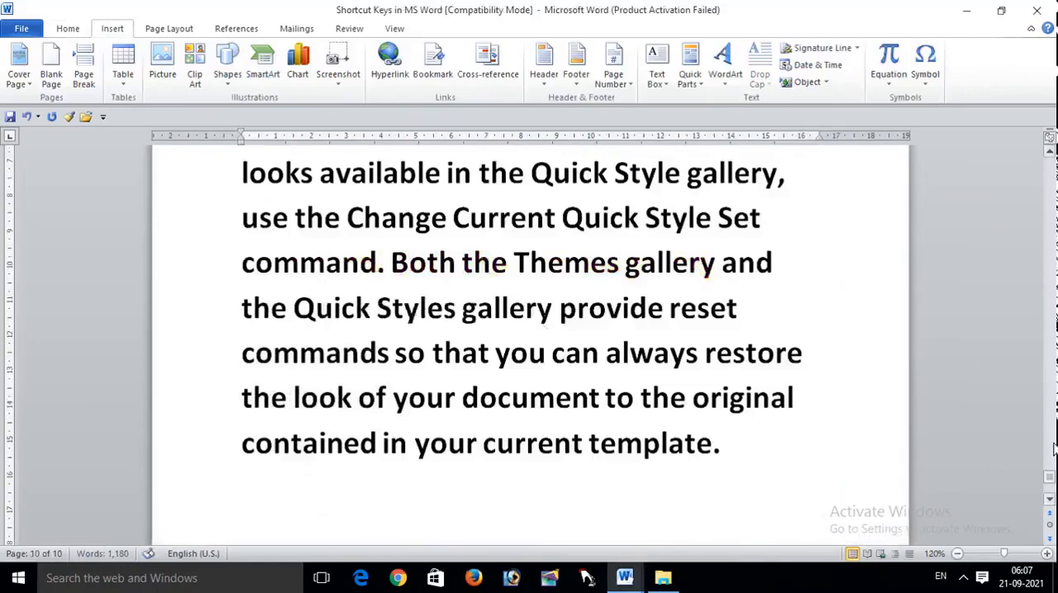
Step: Insert page numbers at the bottom of the pages in the Plain Number 3 style, and return to the body text
drag(1051, 487, 1051, 161)
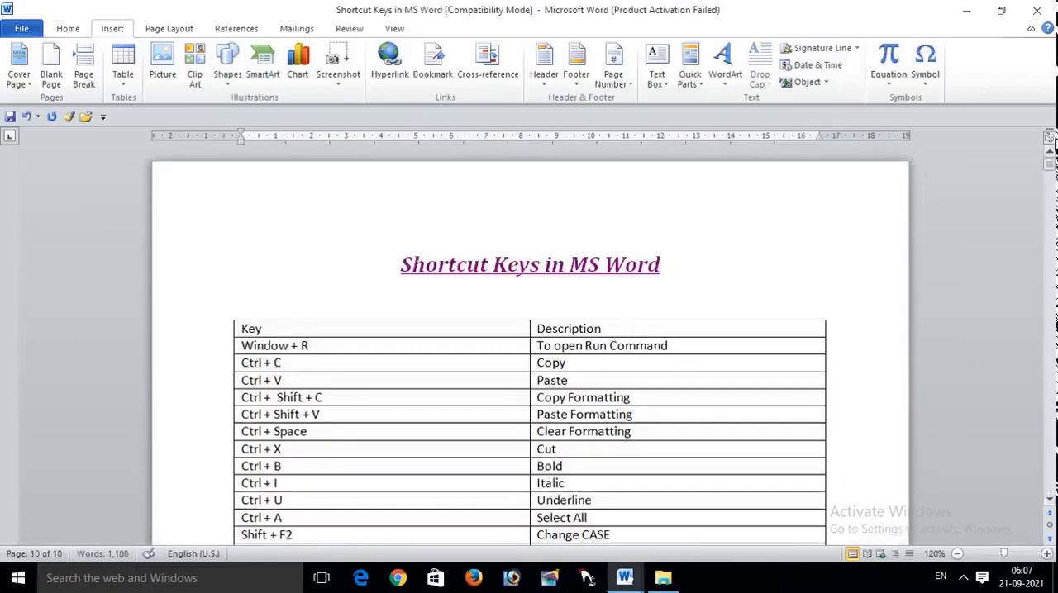
click(72, 30)
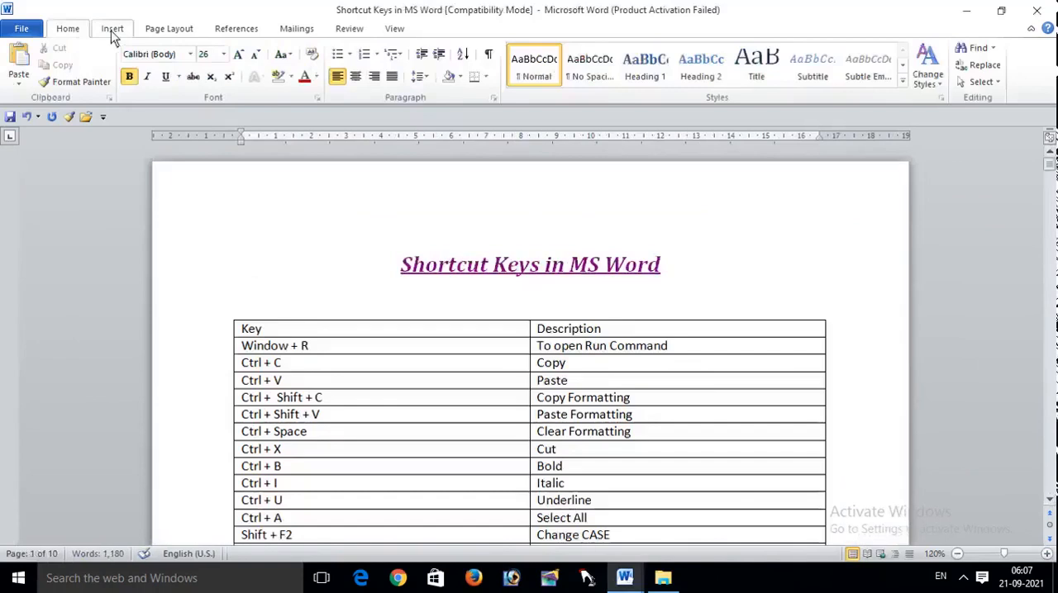
click(112, 31)
click(633, 79)
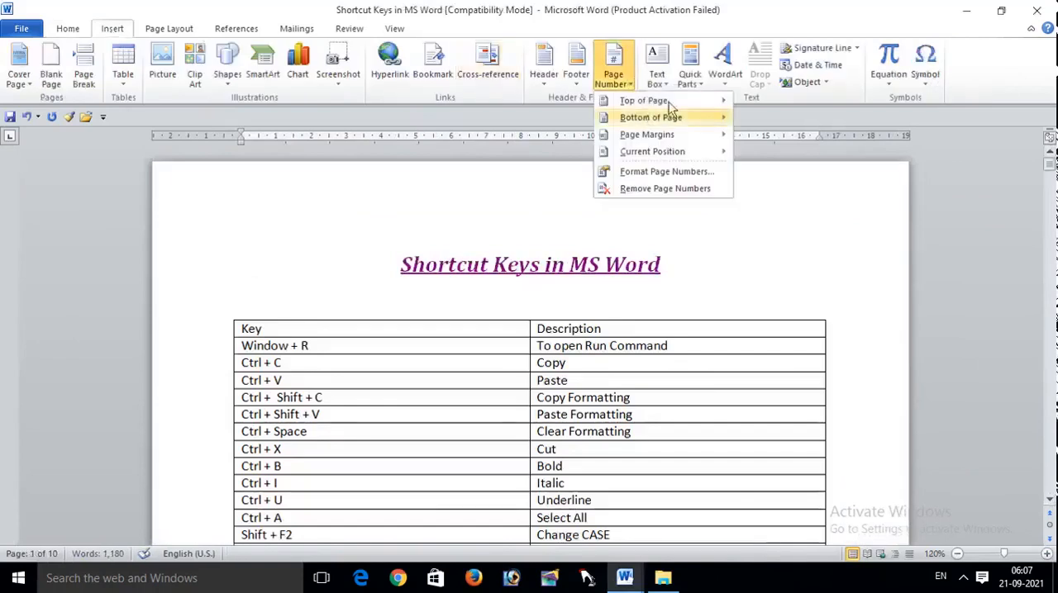
mouse_move(666, 114)
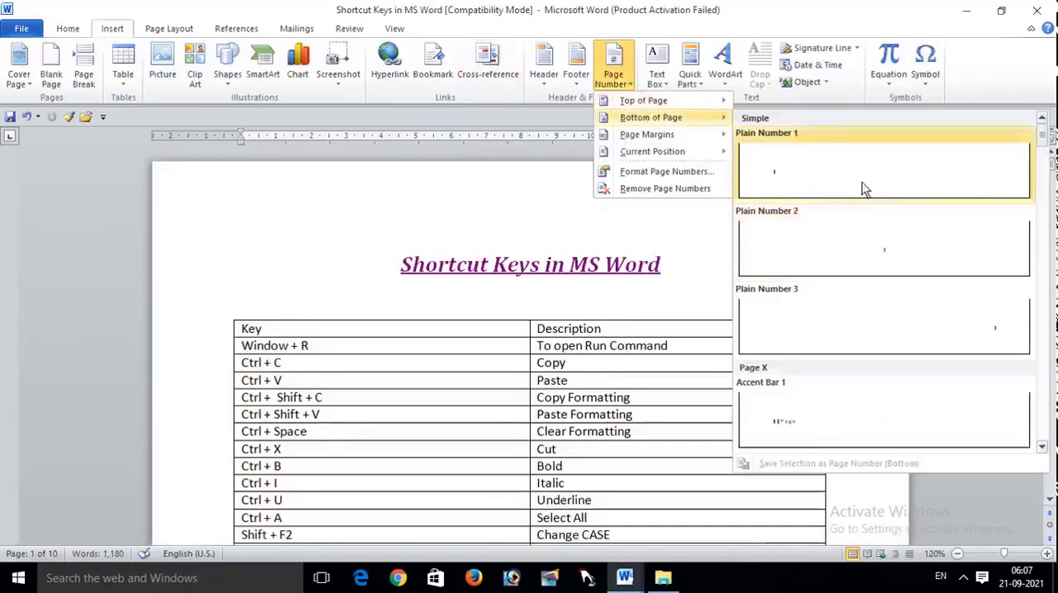
click(938, 326)
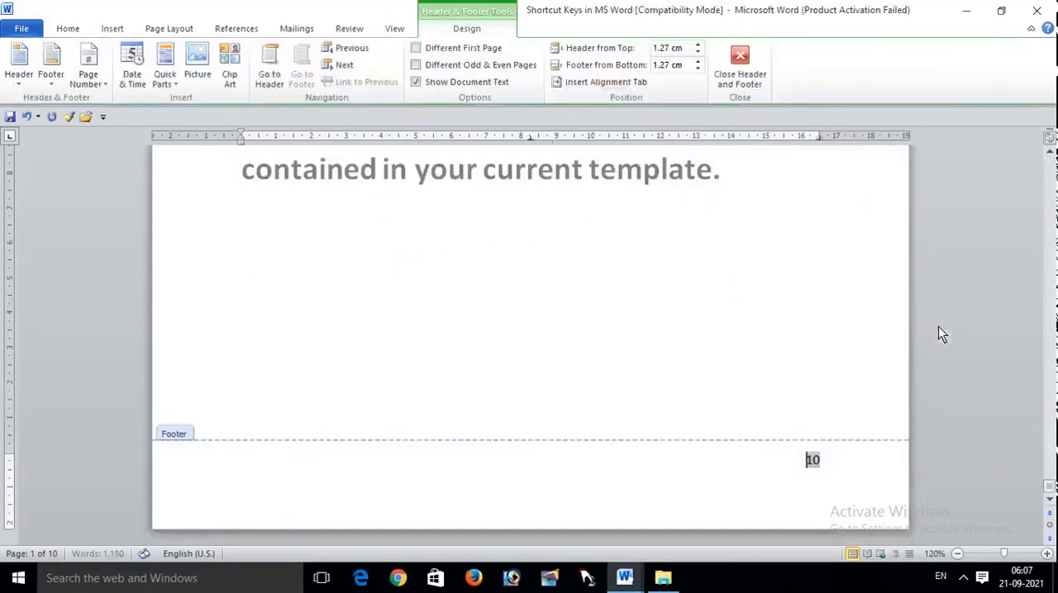
double_click(816, 303)
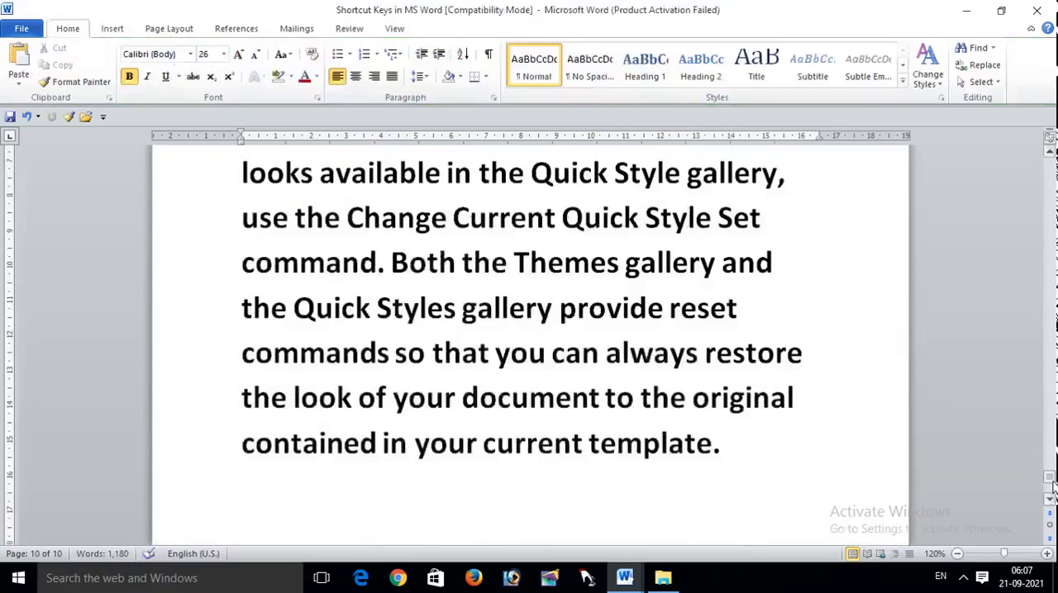
Step: Go to page 5 with the Go To command and check the page number in its footer
drag(1051, 481, 1051, 351)
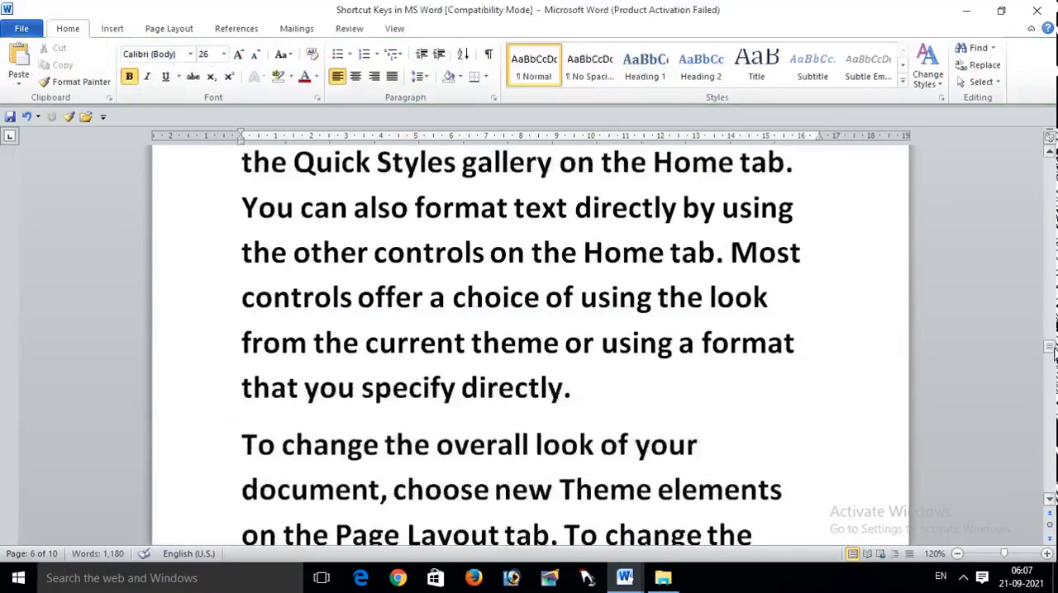
key(ctrl+g)
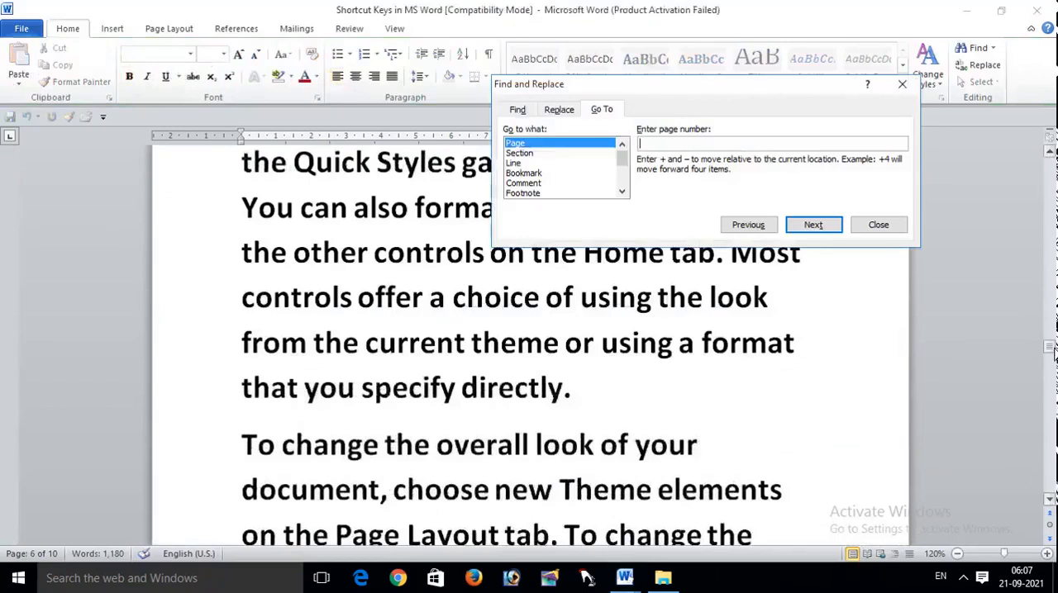
text(5)
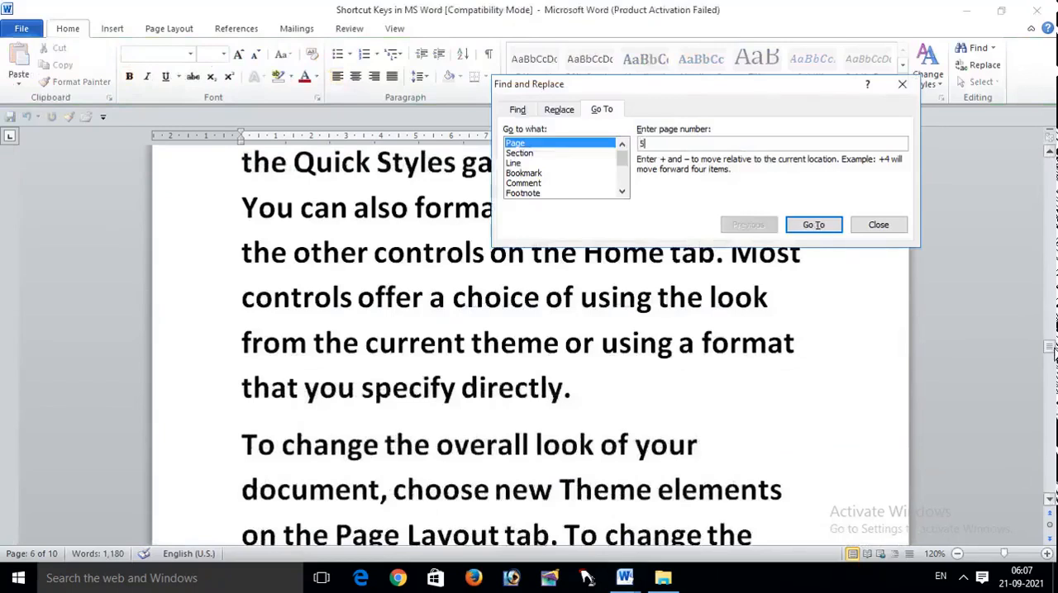
key(Return)
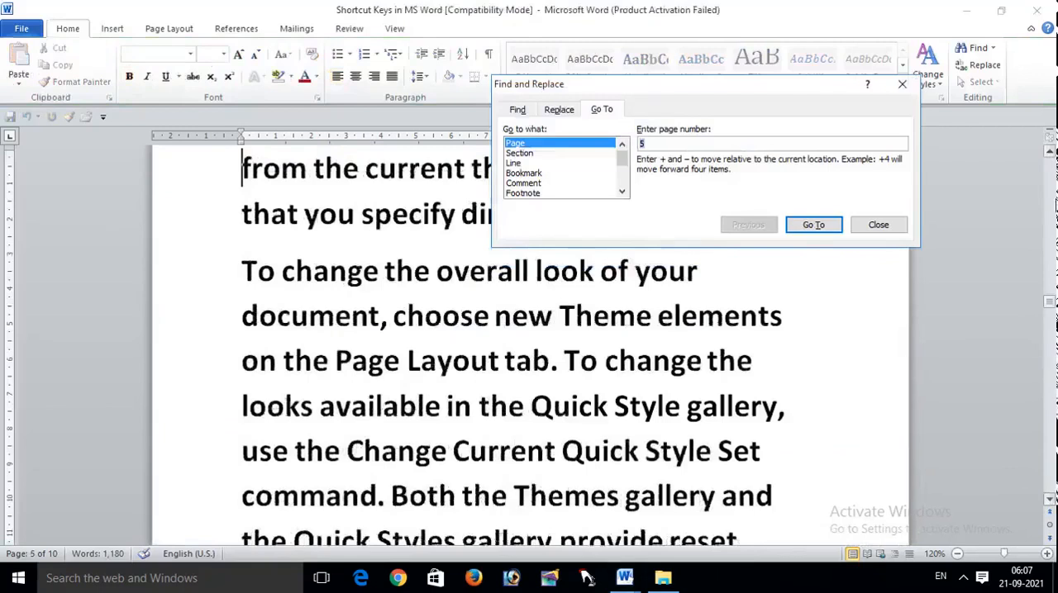
click(901, 84)
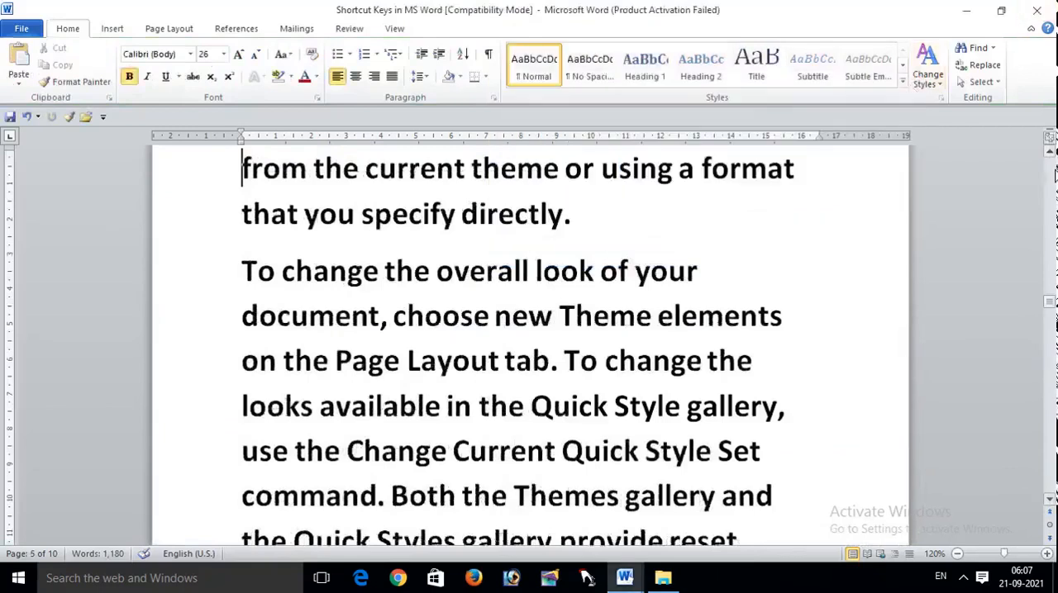
drag(1051, 302, 1053, 324)
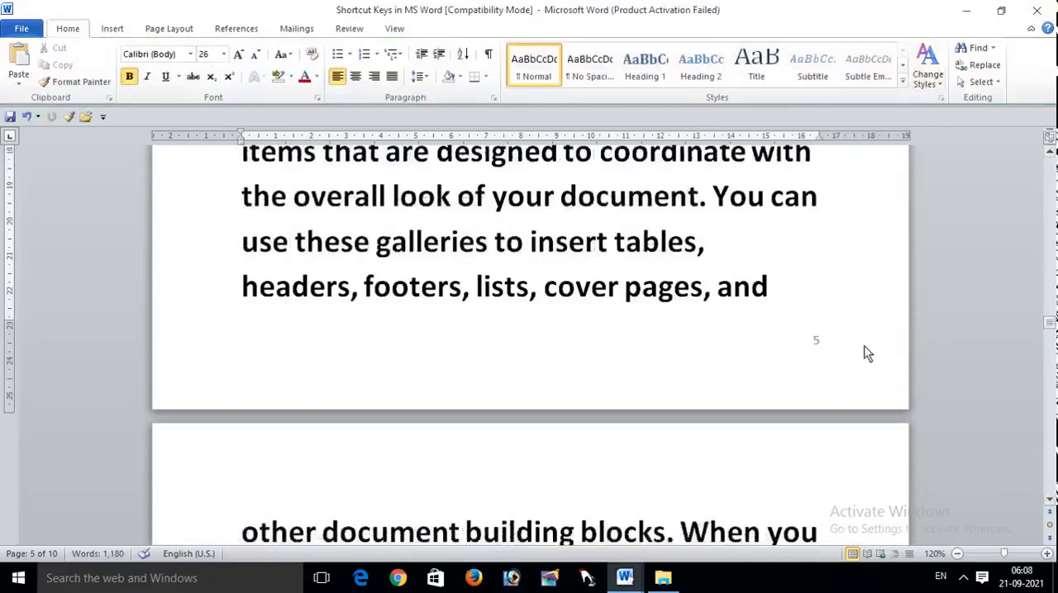
Step: Find the Spelling & Grammar entry in the page 1 shortcut table and run a spelling and grammar check on the document
drag(1052, 320, 1051, 179)
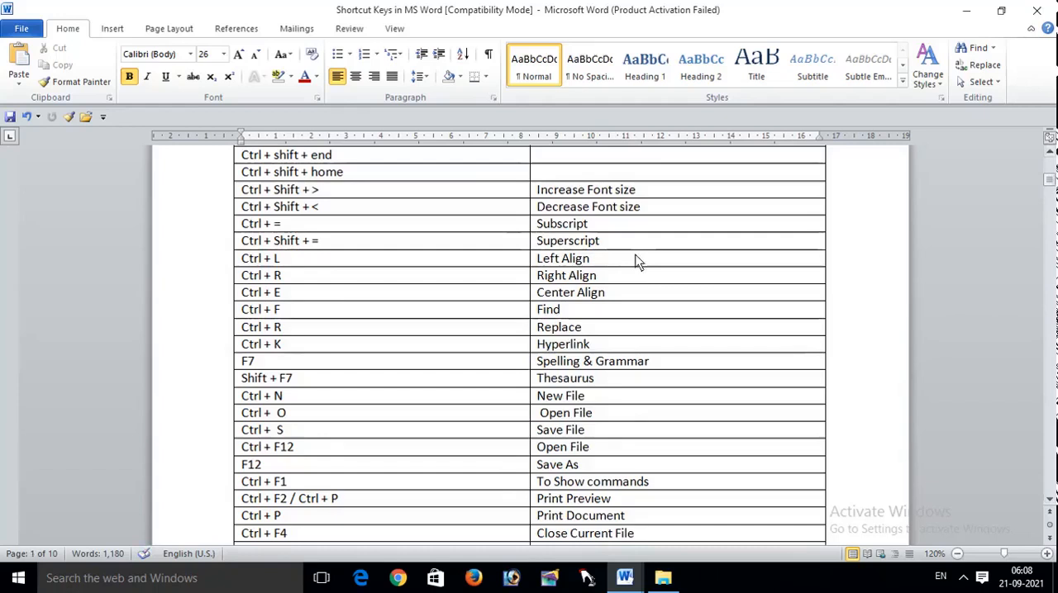
key(F7)
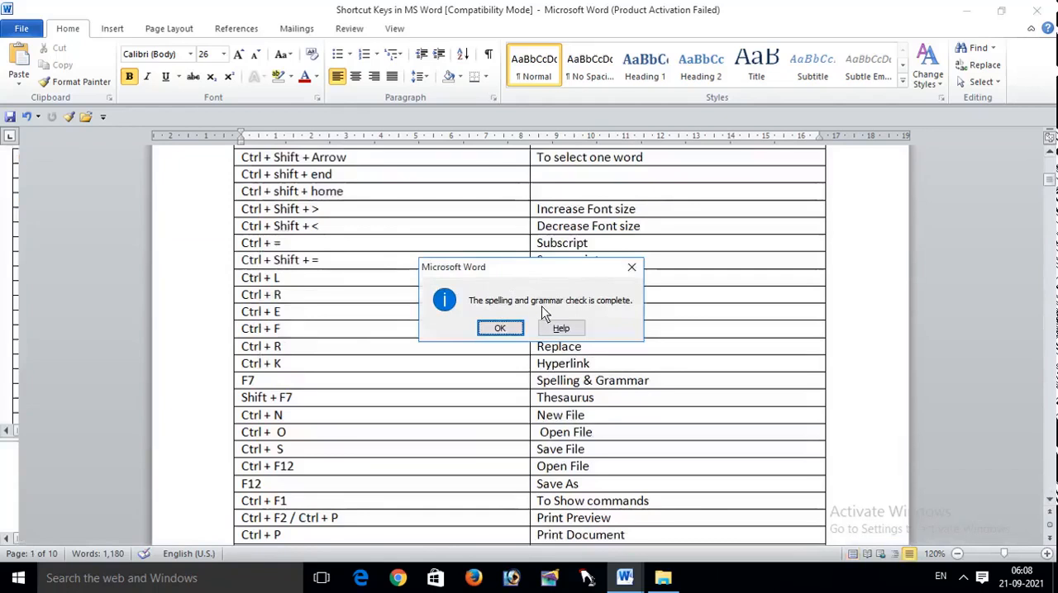
click(500, 329)
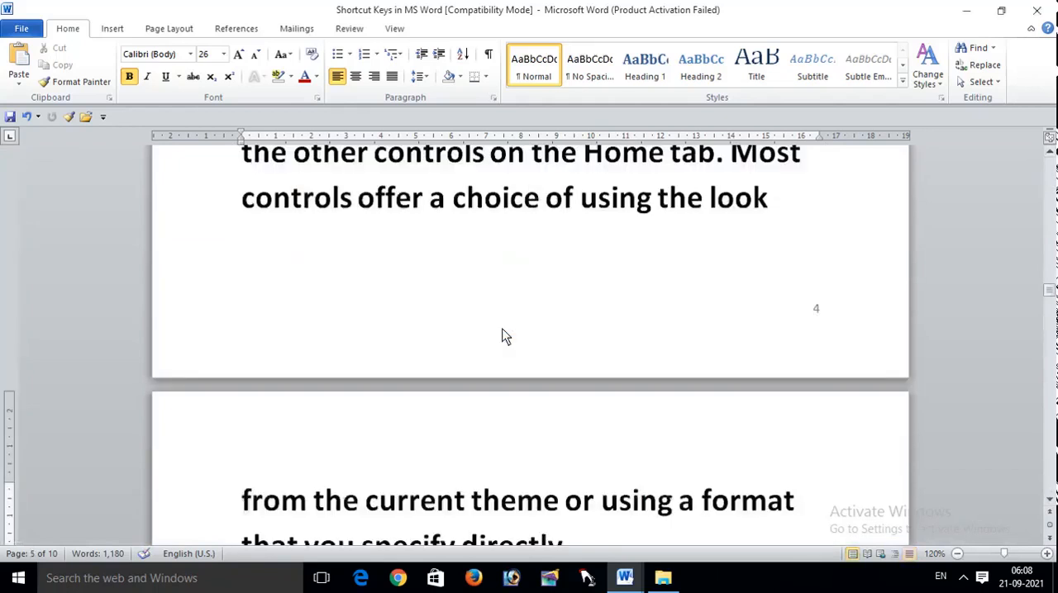
Step: Misspell "Quick Styles gallery" near the end of page 4 as "Quck Styls galery"
key(Up)
key(Up)
key(Up)
key(Up)
key(Up)
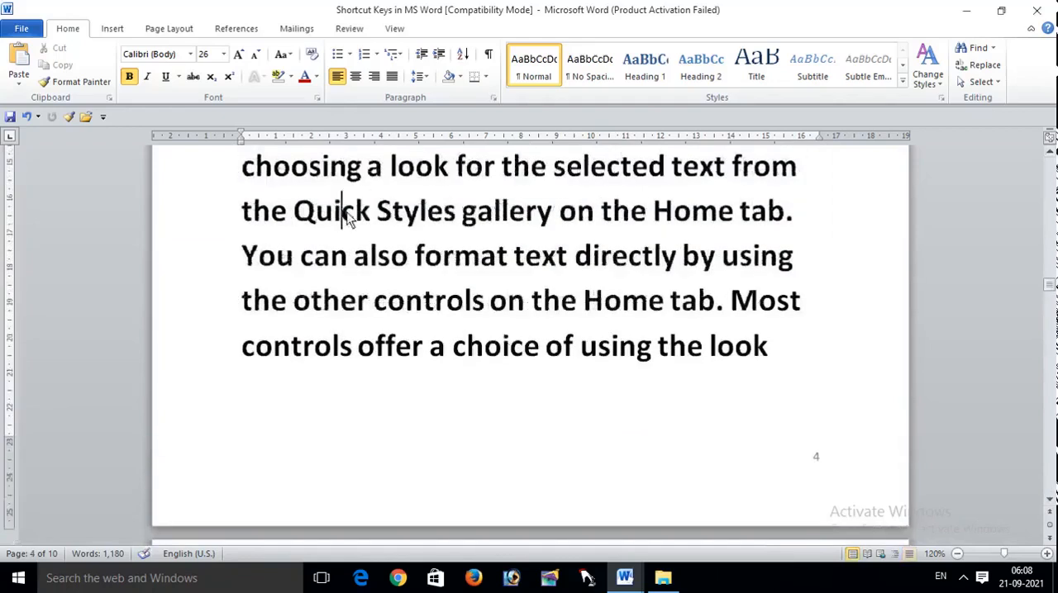
key(BackSpace)
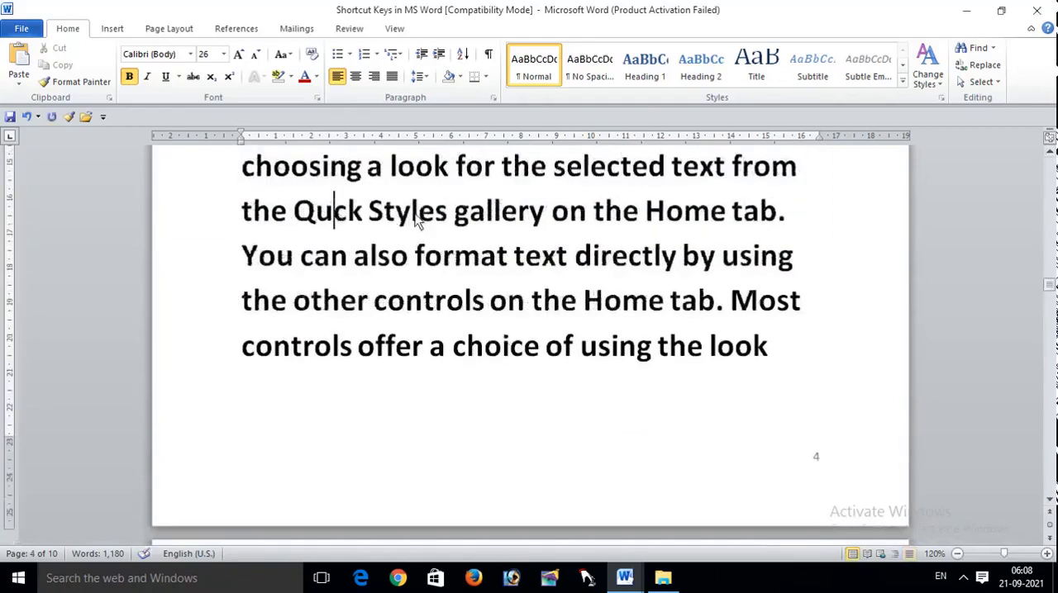
click(435, 213)
key(BackSpace)
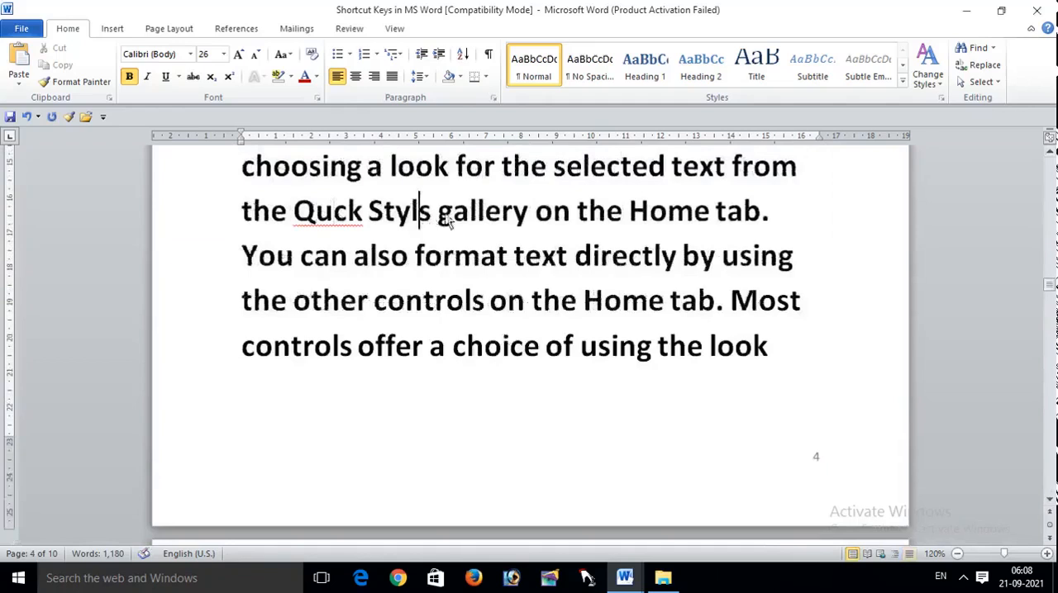
click(477, 213)
key(BackSpace)
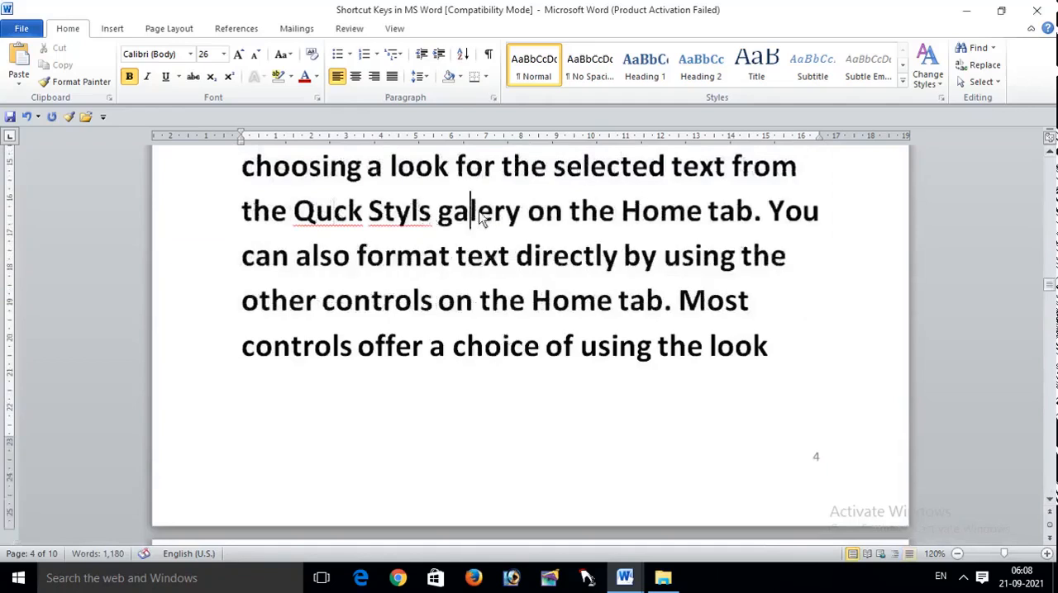
click(543, 392)
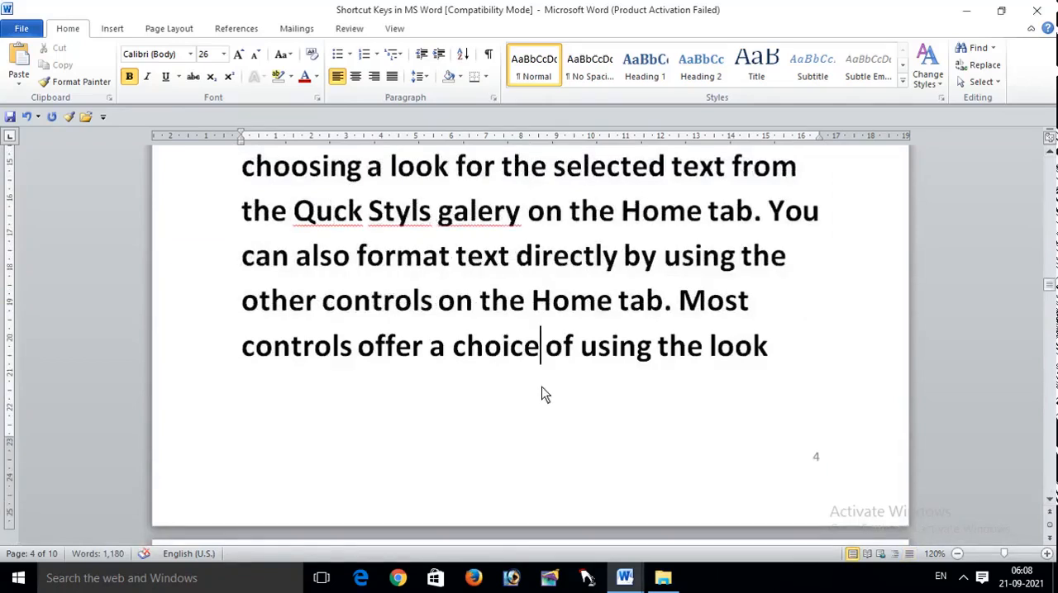
Step: Run the spelling and grammar check and change all three misspelled words on page 4 to "Quick", "Styles" and "gallery"
key(F7)
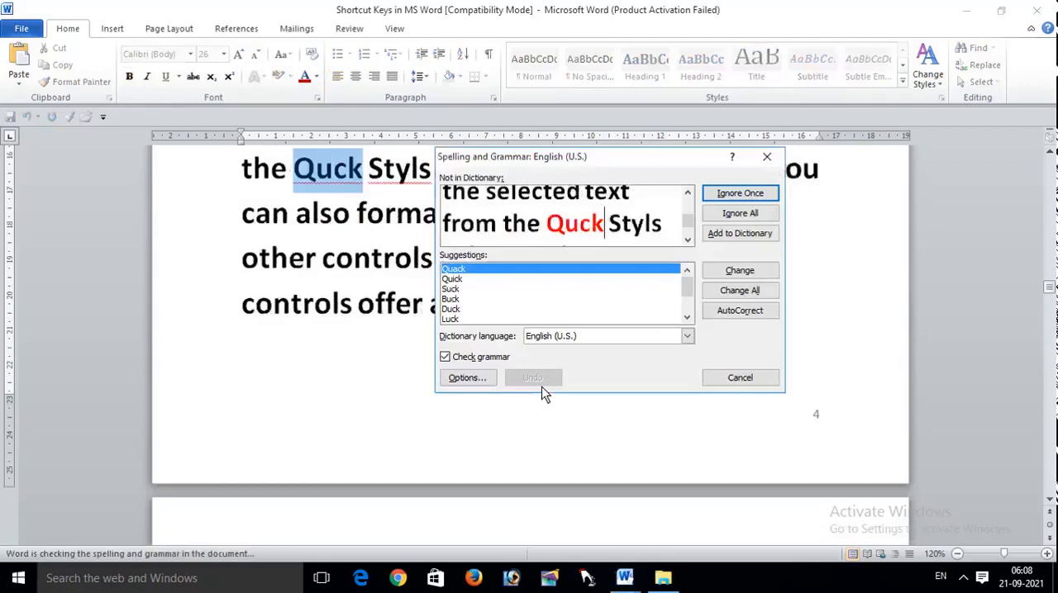
click(468, 279)
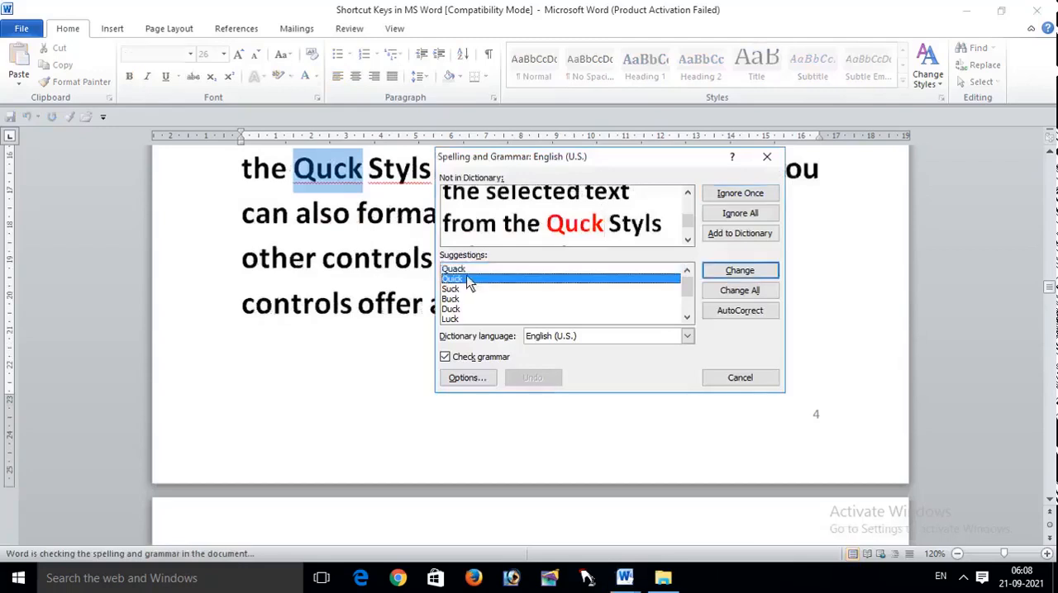
click(738, 294)
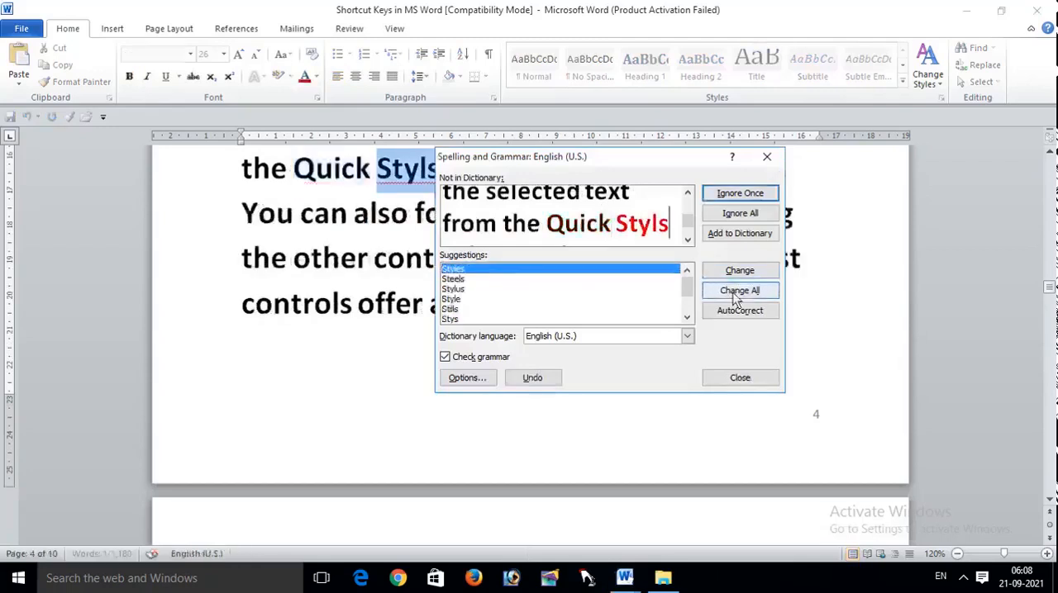
click(735, 294)
click(735, 294)
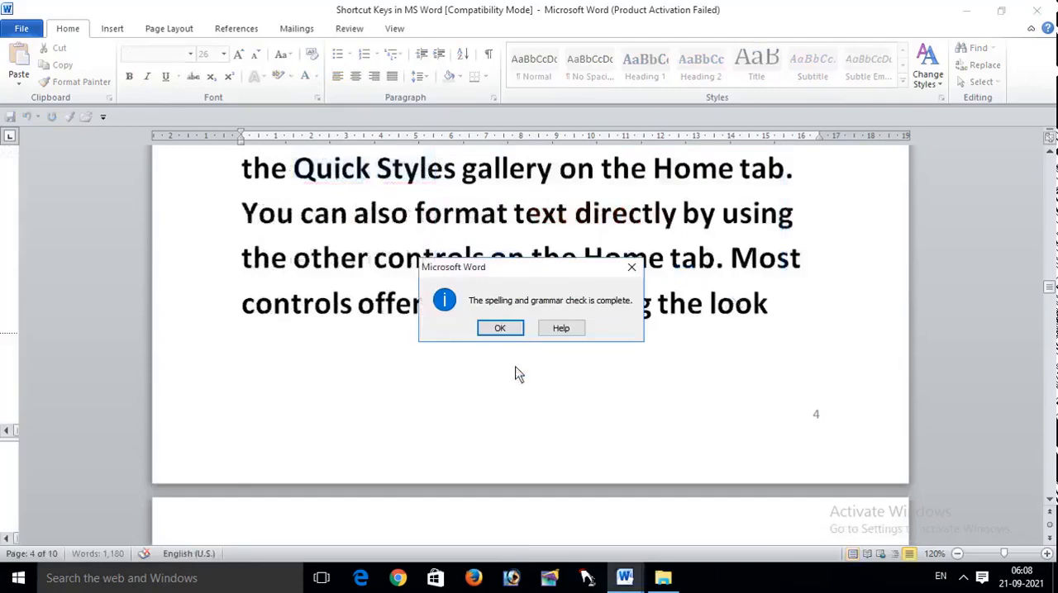
click(499, 330)
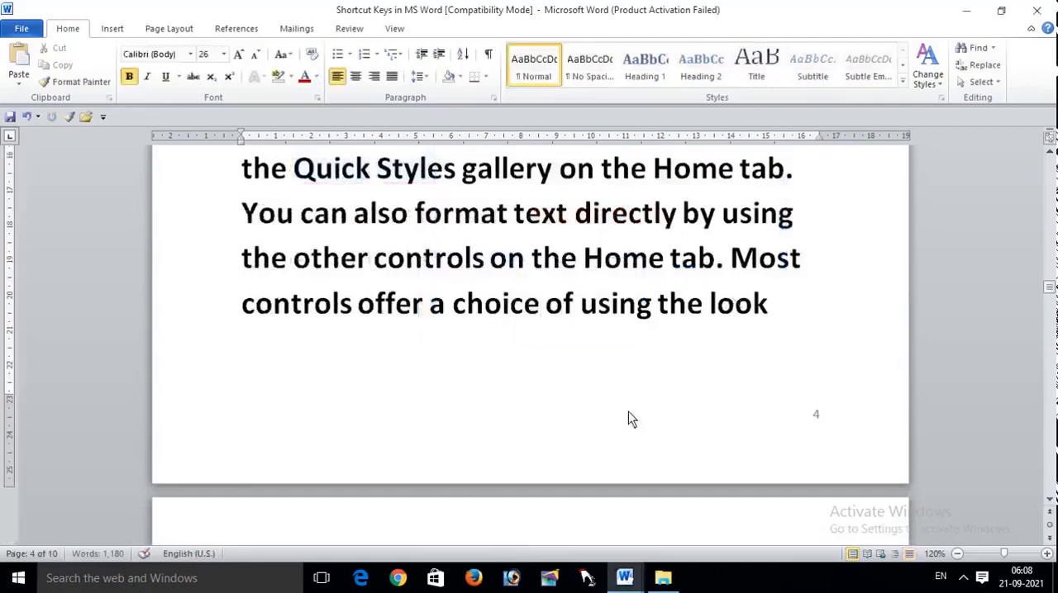
Step: Look up thesaurus synonyms for "Complete" in the "Complete Tutorial" line on page 2, and return to the shortcut table on page 1
drag(1050, 291, 1050, 216)
click(348, 28)
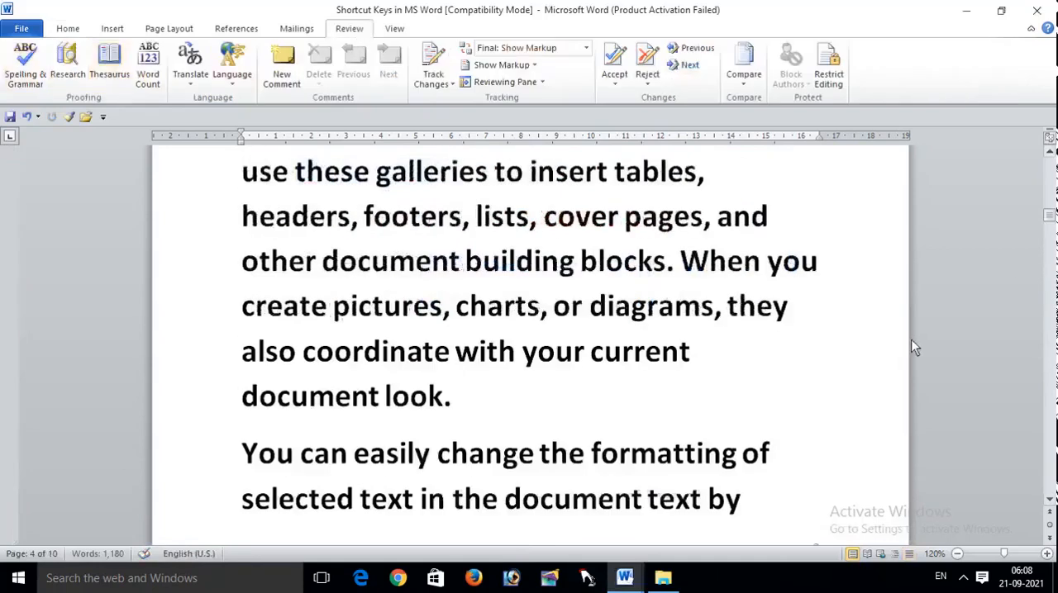
drag(1049, 225, 1049, 215)
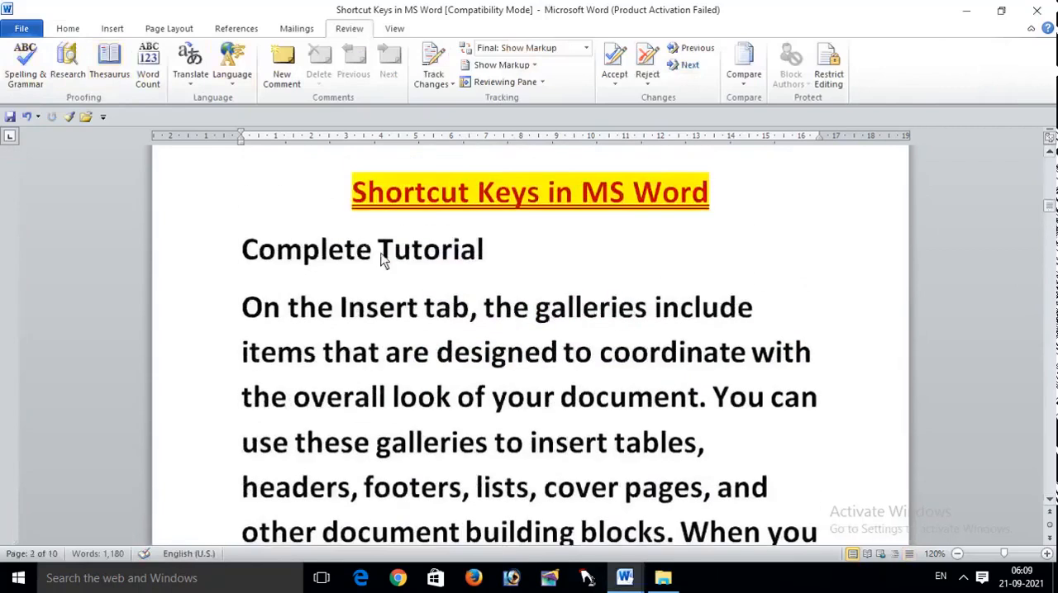
drag(382, 259, 471, 261)
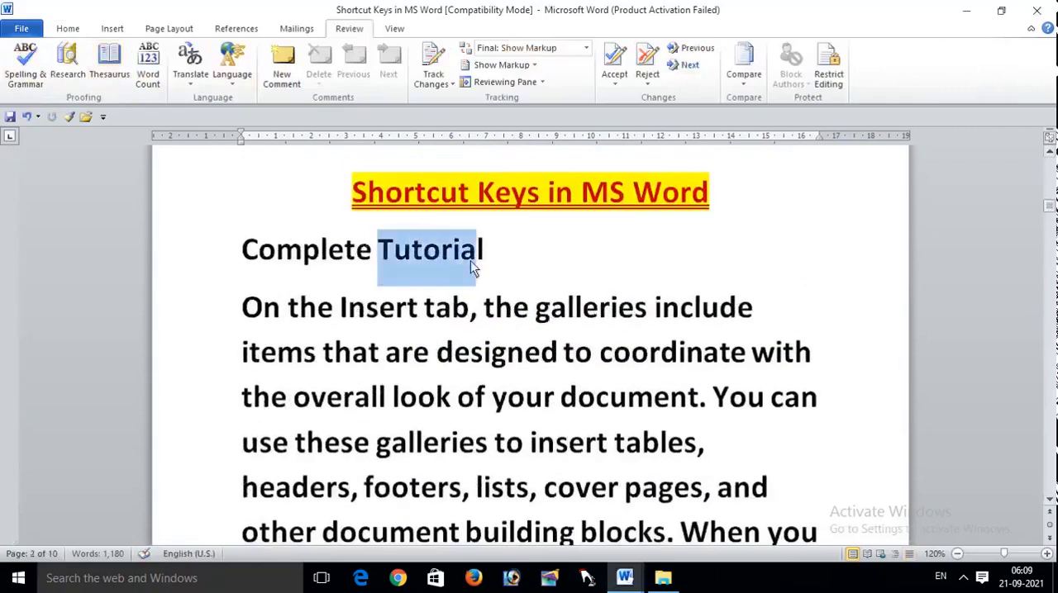
click(370, 259)
double_click(370, 259)
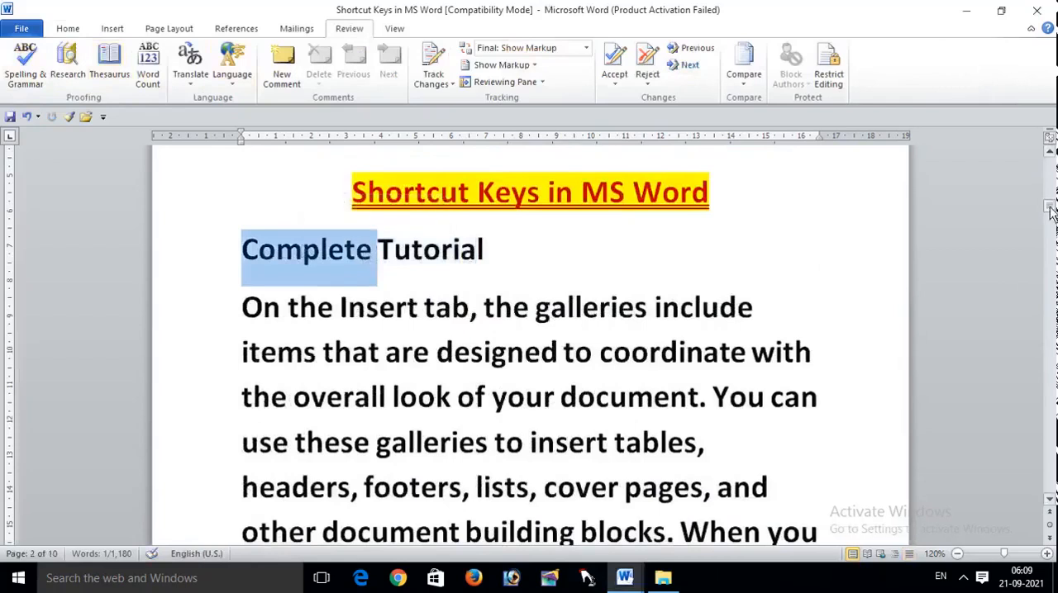
key(shift+F7)
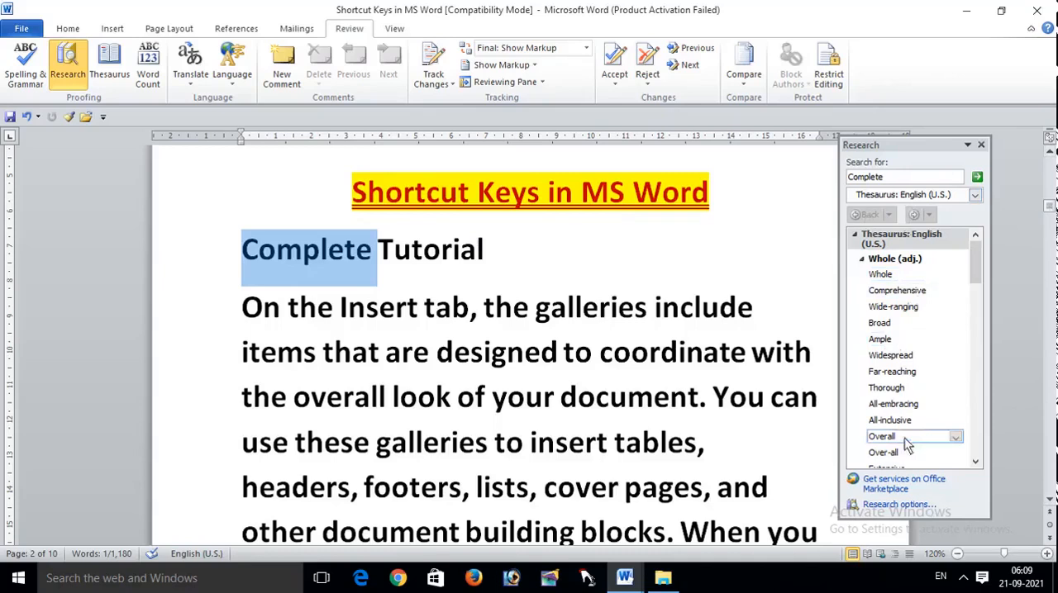
click(981, 146)
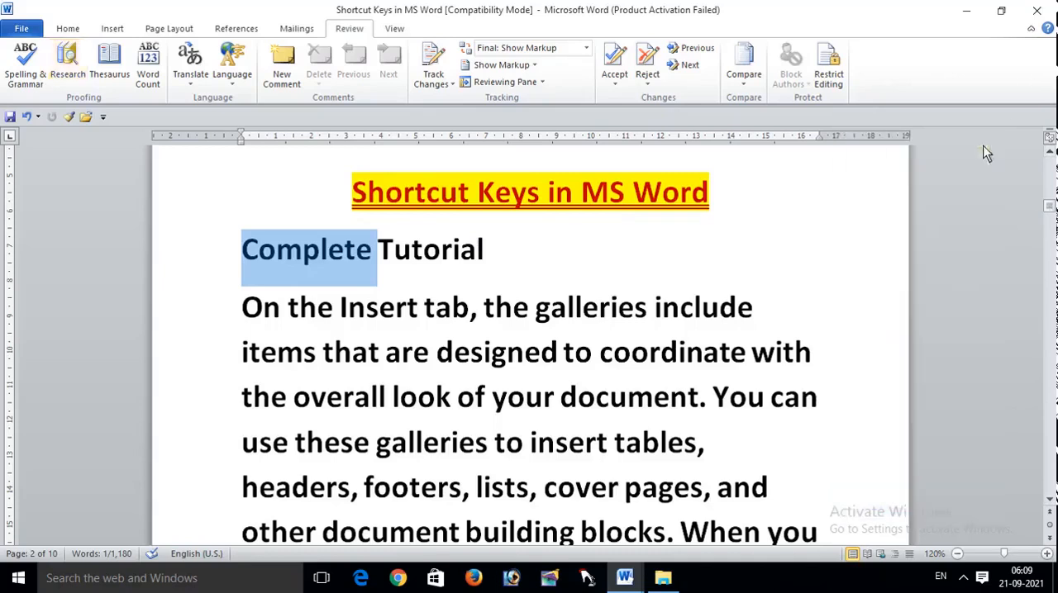
drag(1050, 209, 1052, 189)
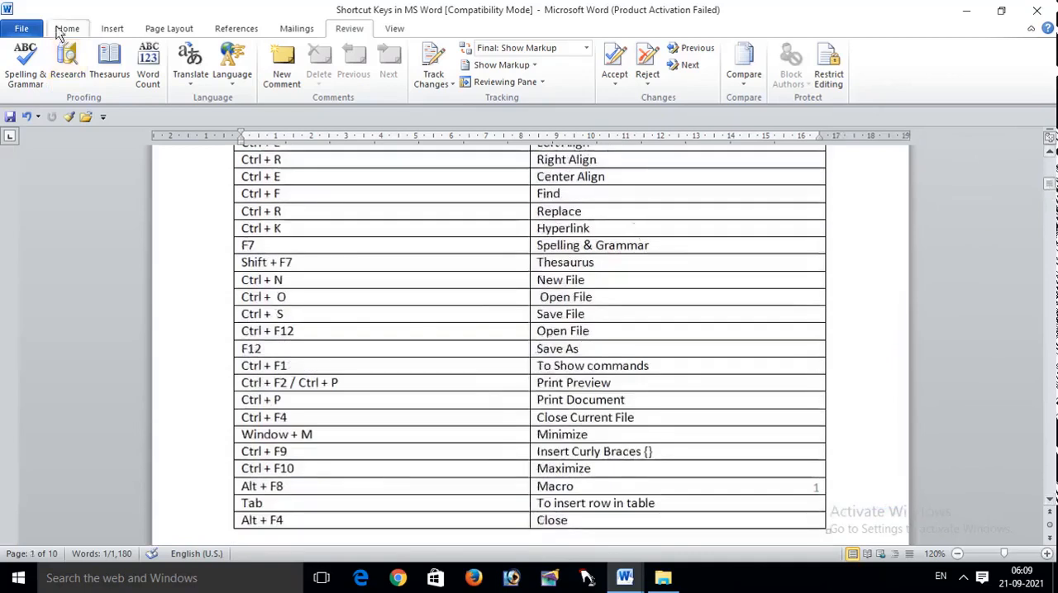
Step: Create a new blank document and close it again to return to the shortcut table
click(22, 28)
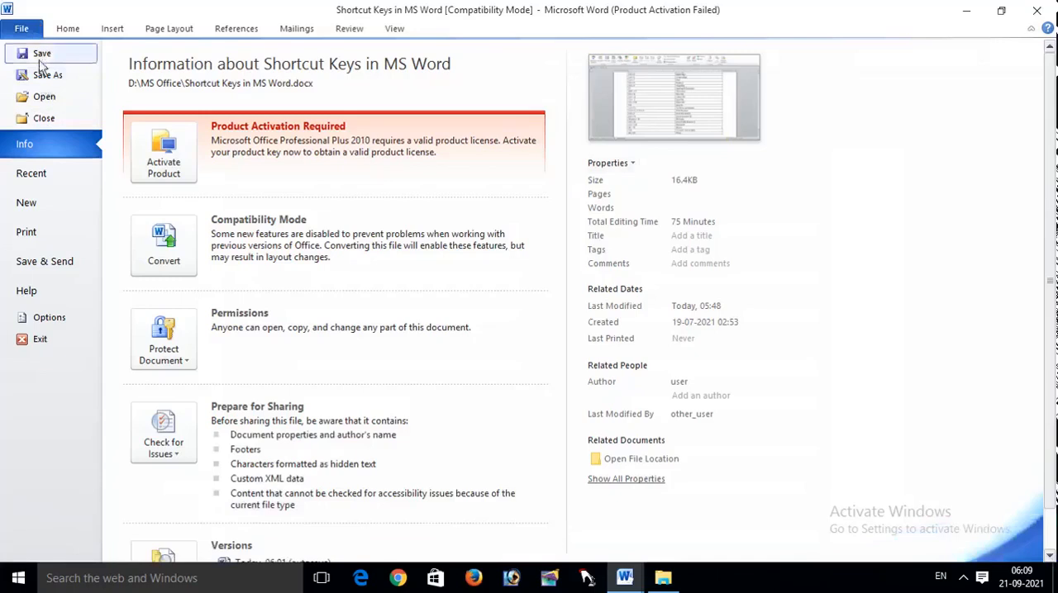
click(30, 31)
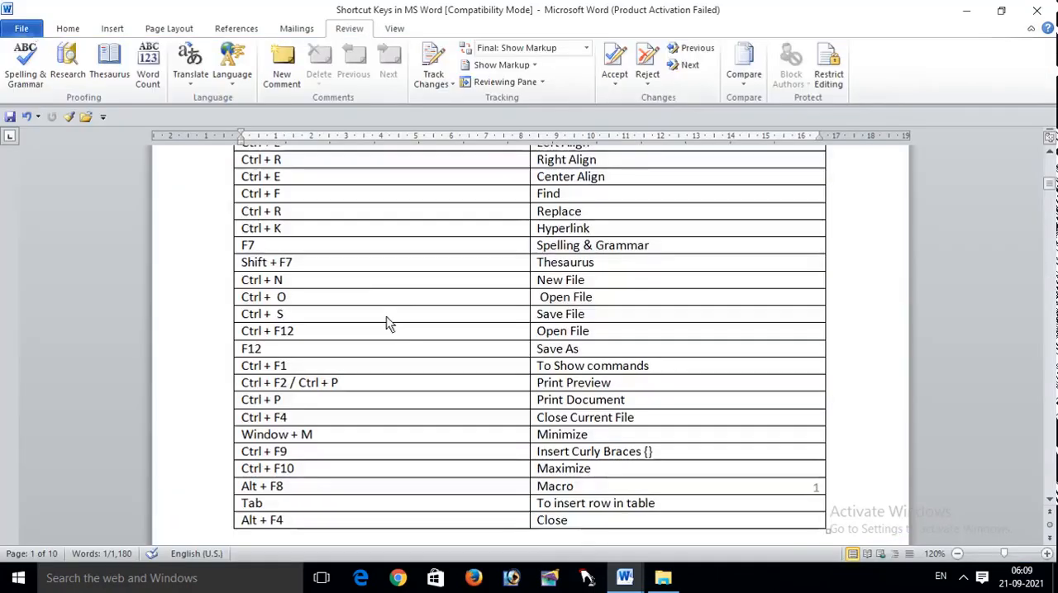
key(ctrl+n)
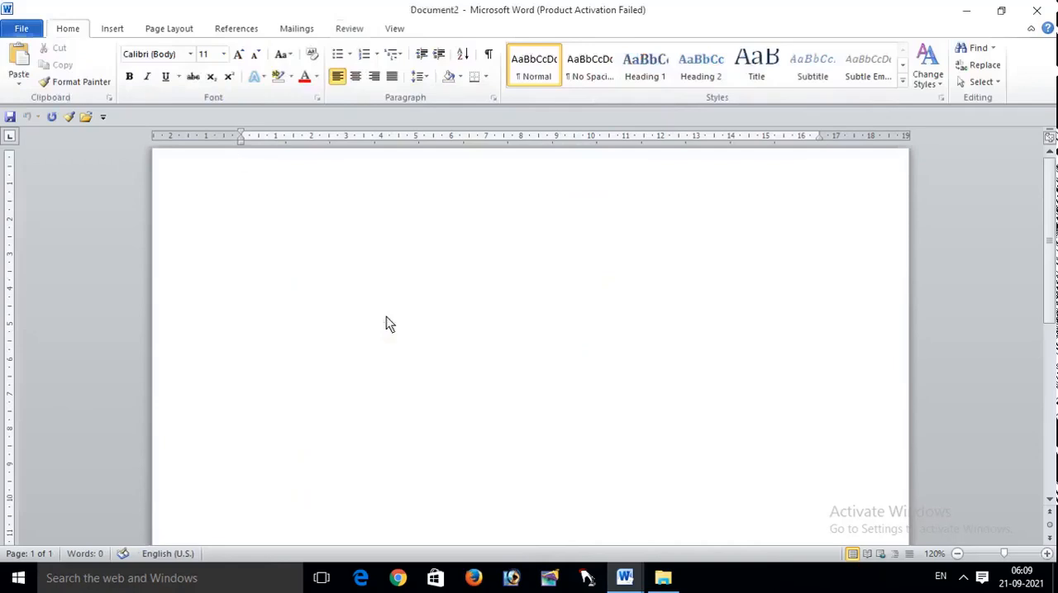
click(1037, 10)
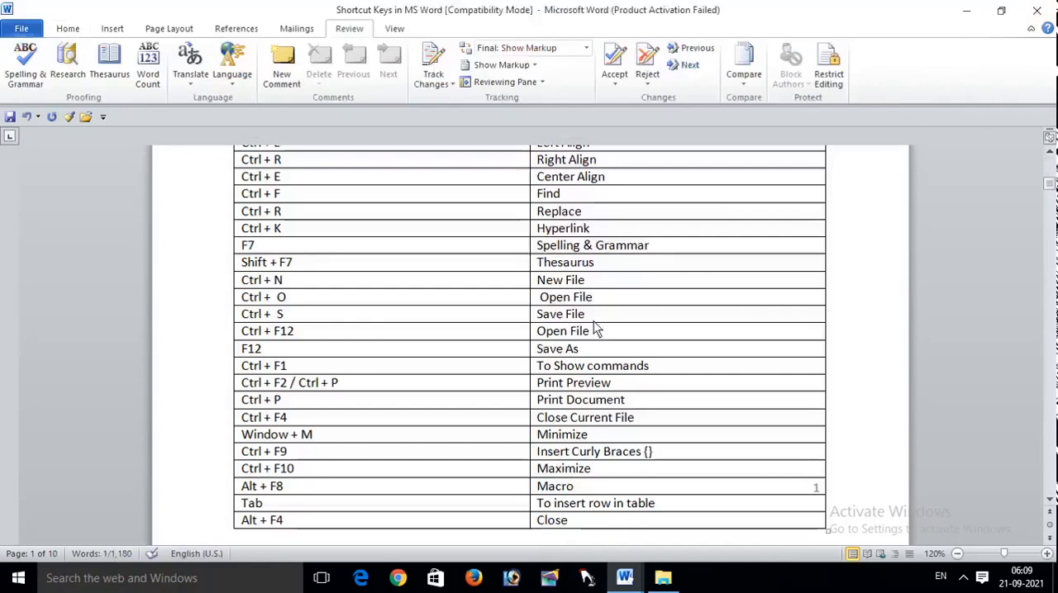
Step: Open the document "fundamental of computer" from the MS Office folder on drive D and view its contents
key(ctrl+F12)
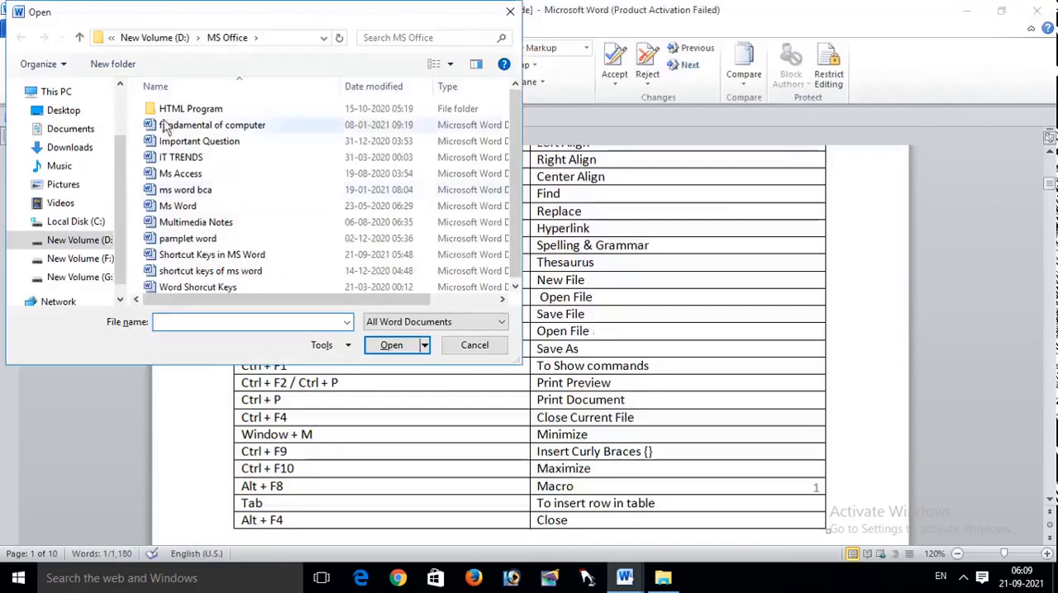
click(248, 128)
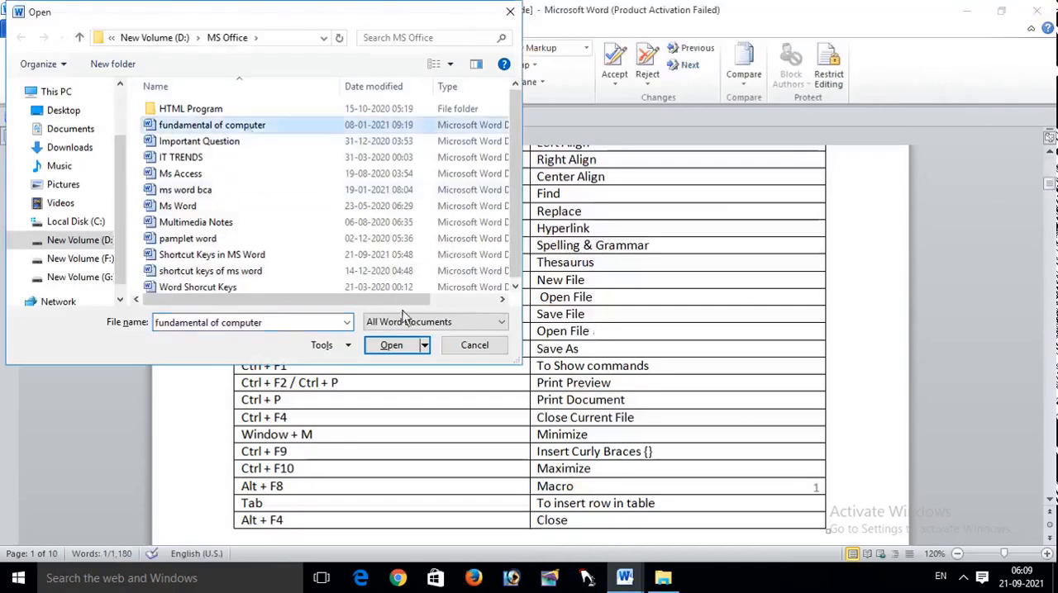
click(390, 345)
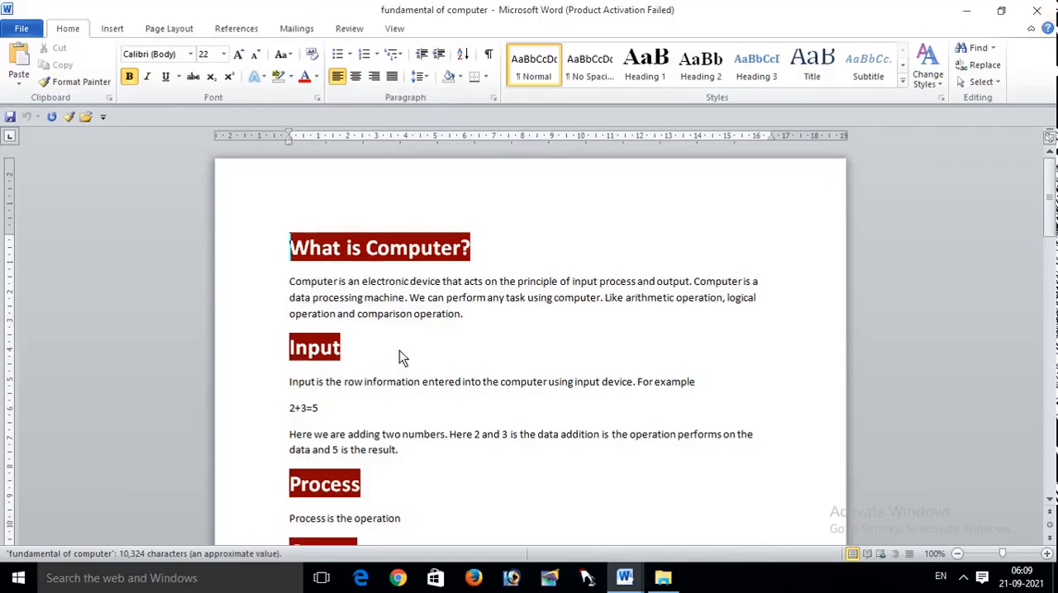
scroll(399, 355, down, 15)
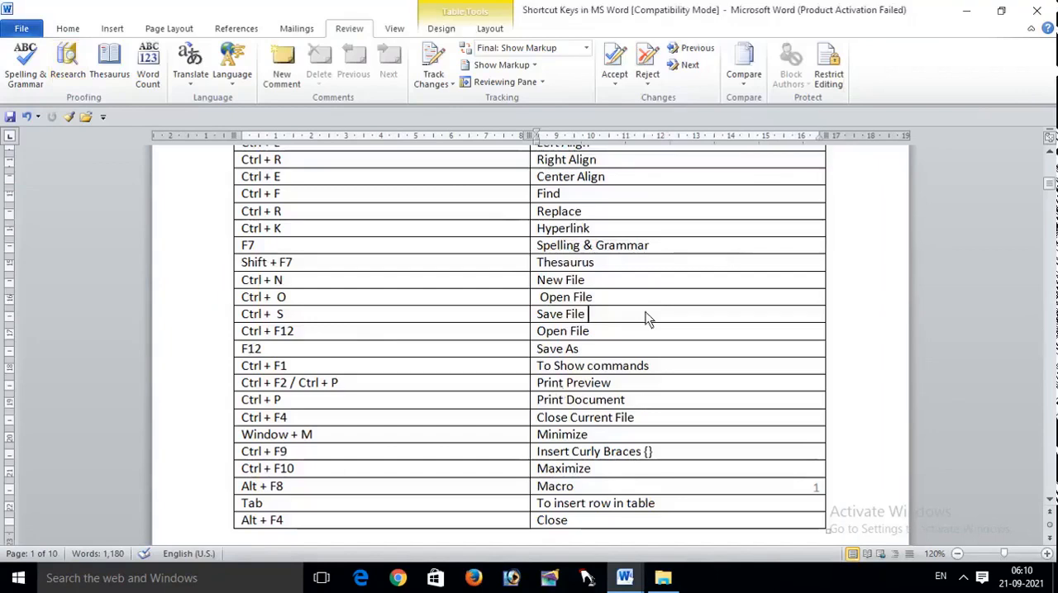
Step: Save a copy of the document in the MS Office folder as "Shortcut Keys in MS Word1" in Word Document format
key(F12)
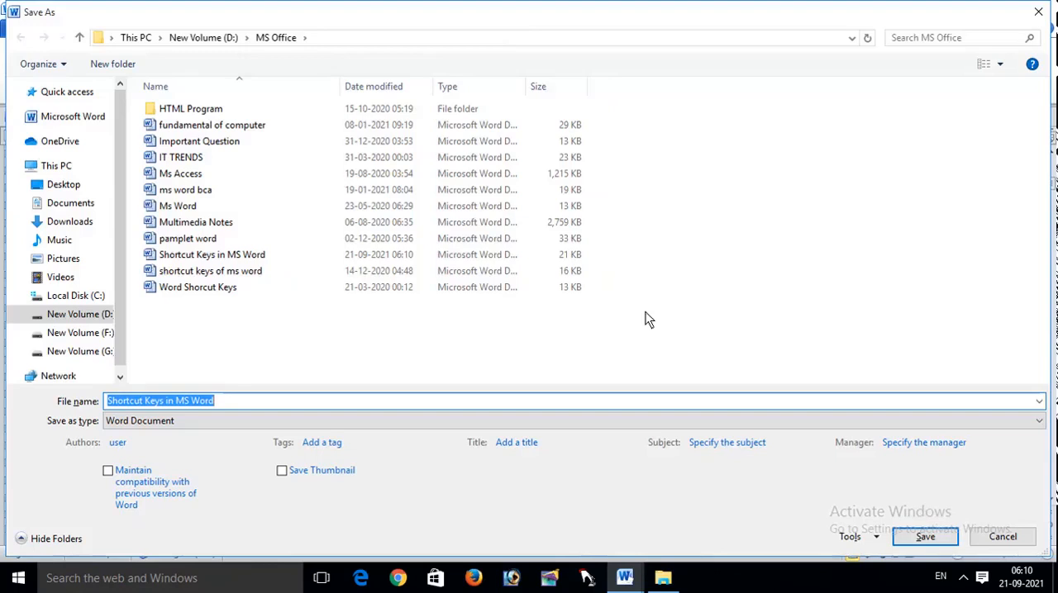
click(262, 406)
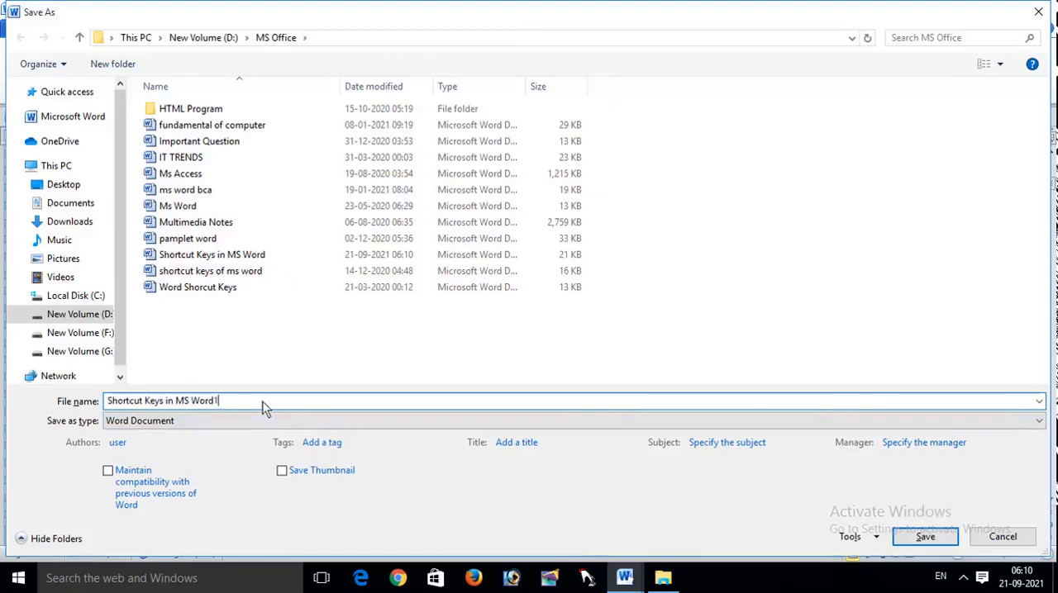
key(Return)
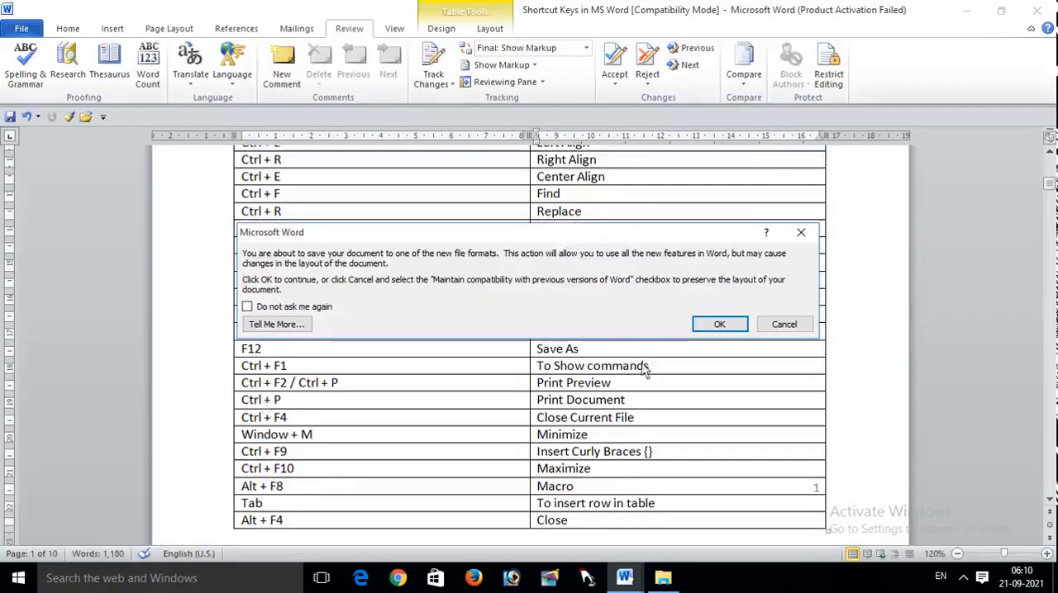
click(805, 240)
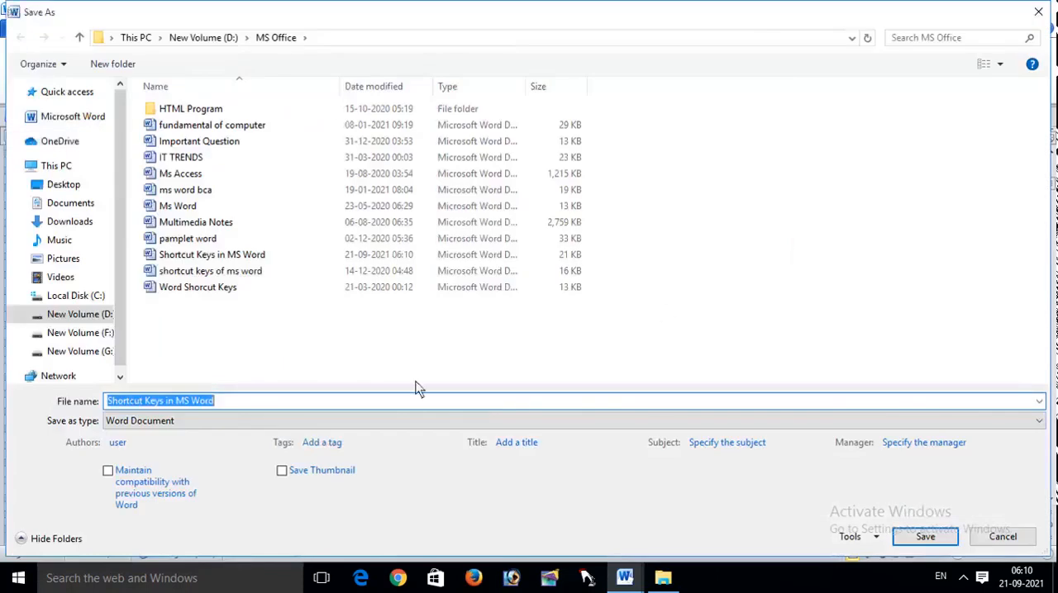
click(354, 404)
text(1)
key(Return)
key(Return)
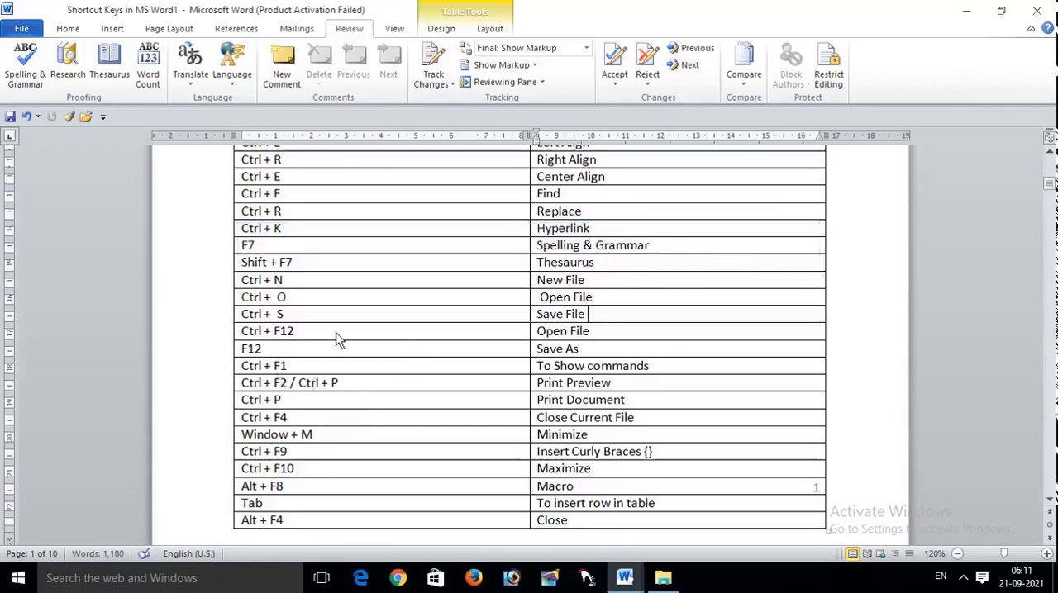
key(ctrl+F12)
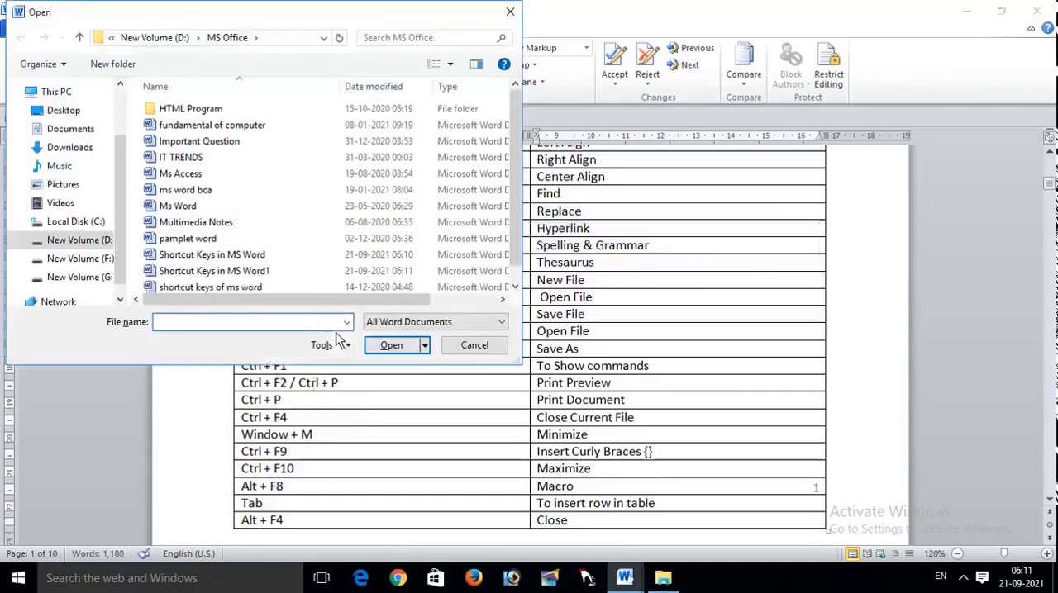
click(510, 12)
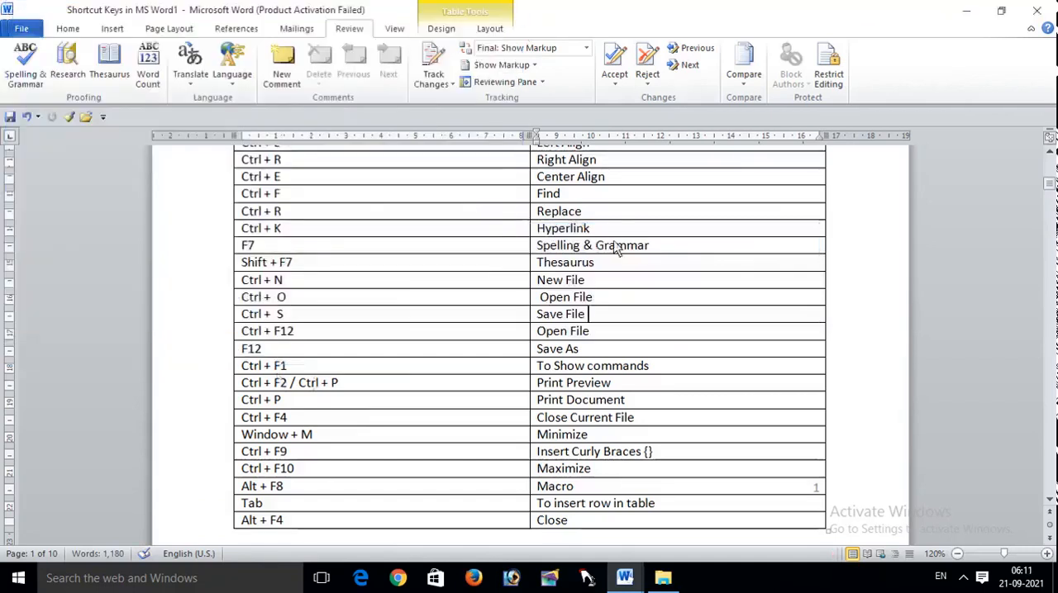
key(ctrl+F12)
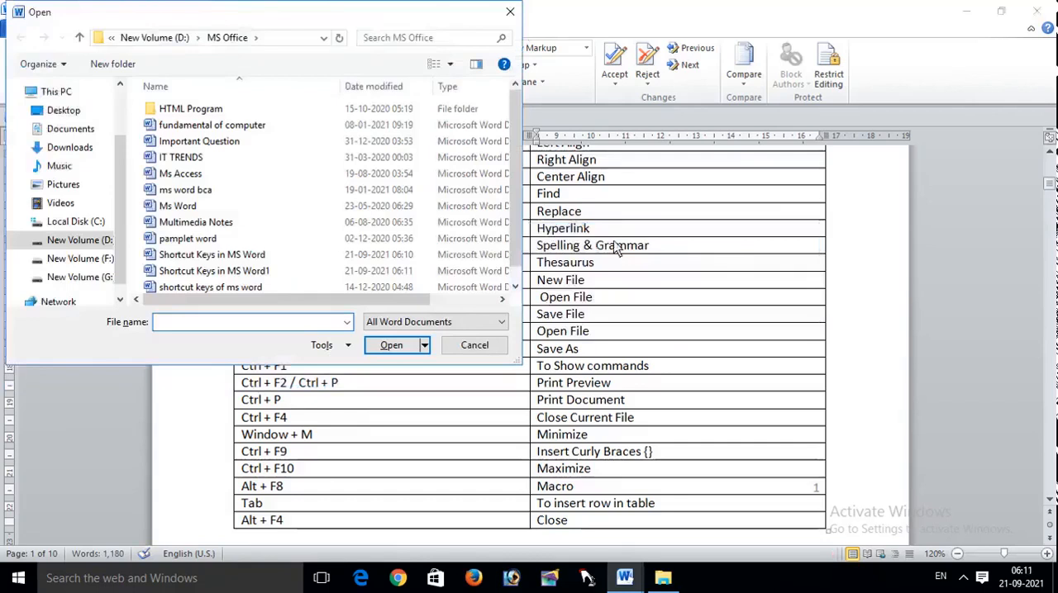
click(521, 20)
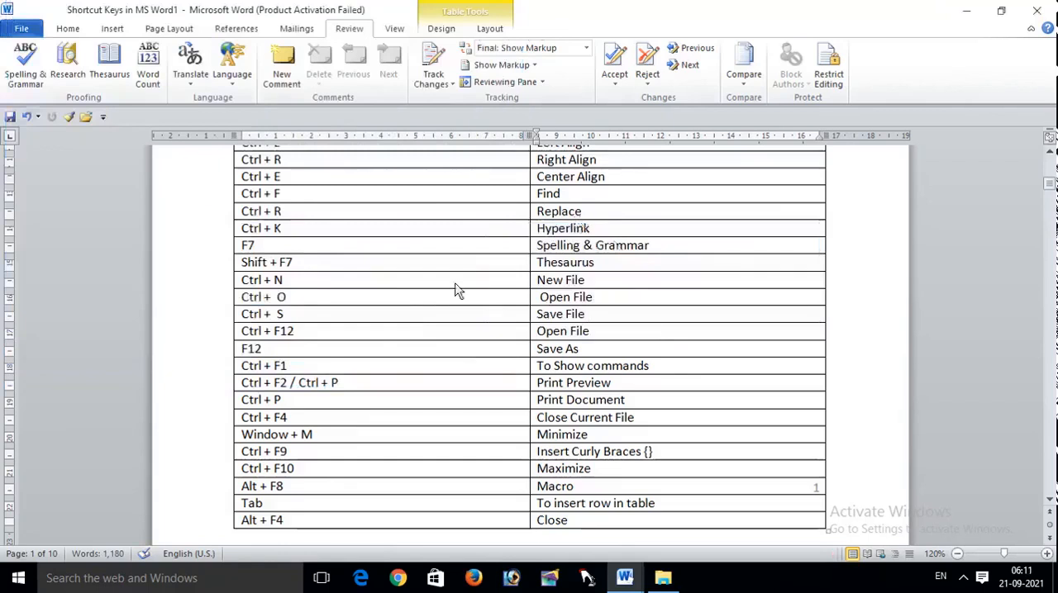
Step: Preview the document for printing at 70% zoom, then highlight the "Ctrl + F2 / Ctrl + P" entry in the shortcut table
key(ctrl+p)
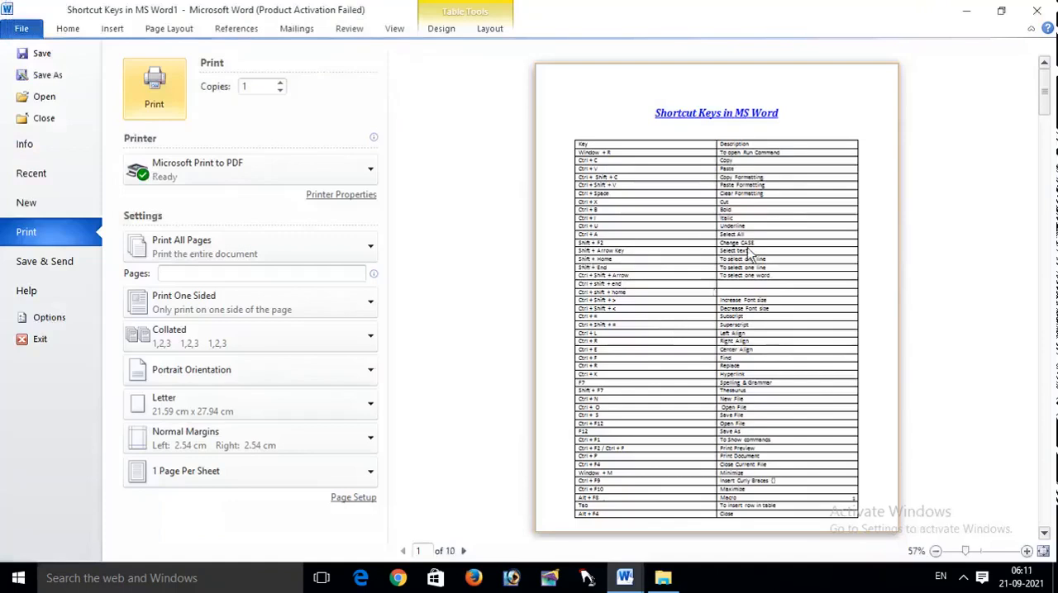
click(1026, 551)
click(1026, 551)
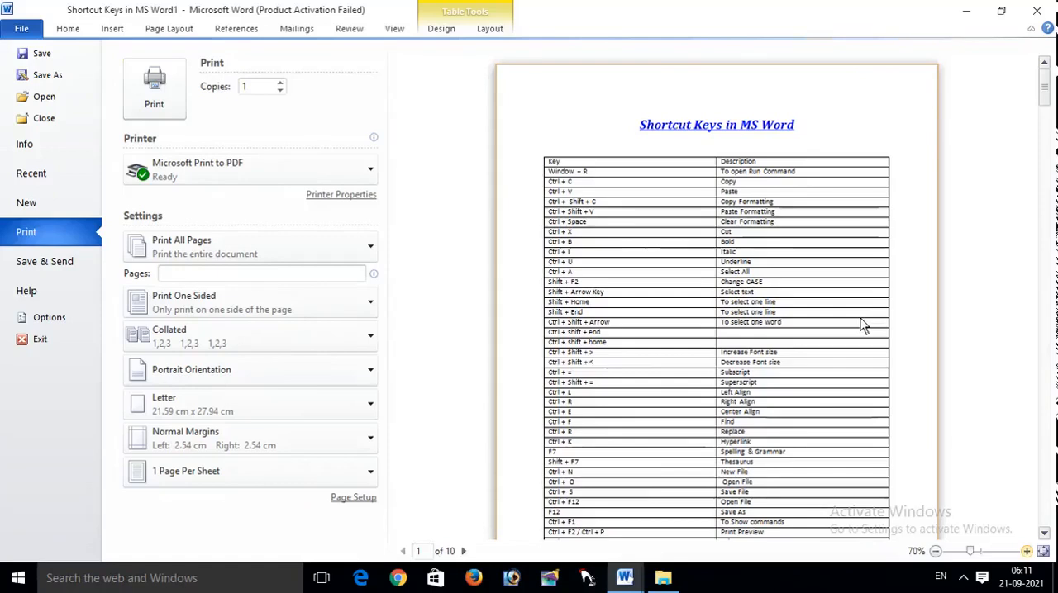
key(Escape)
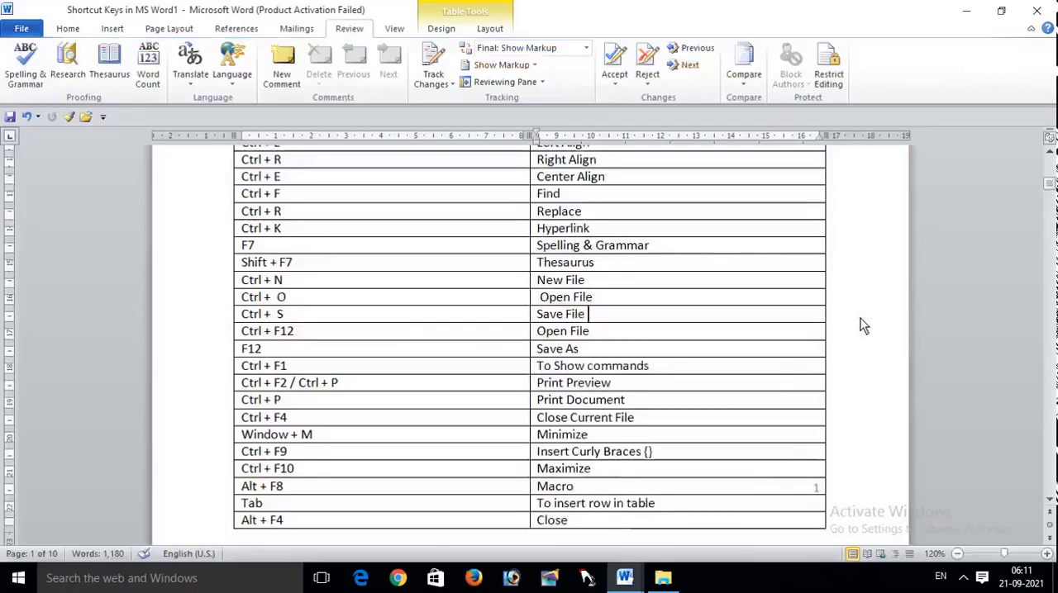
key(ctrl+p)
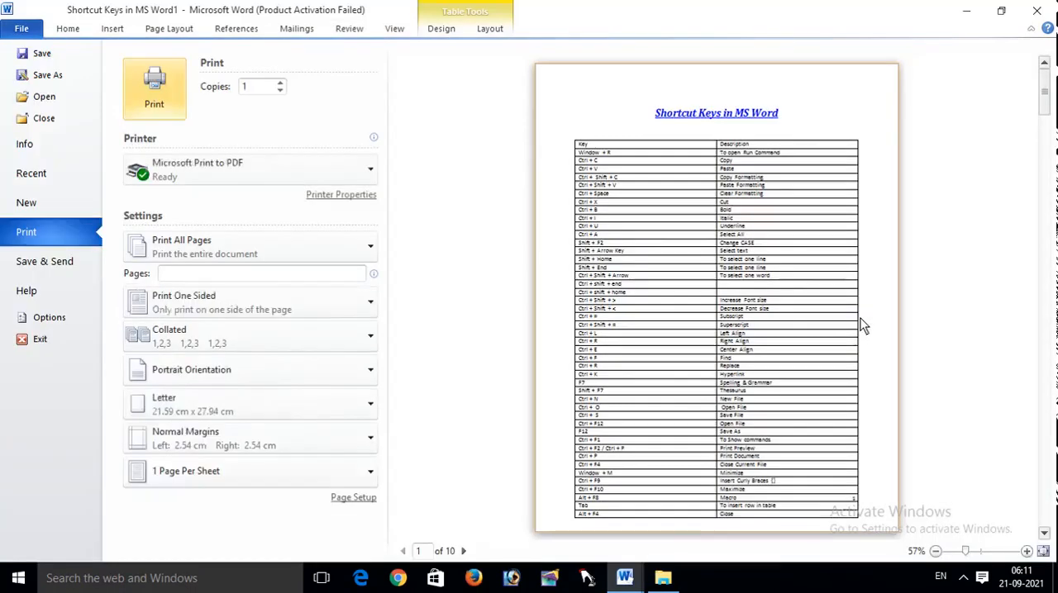
key(Escape)
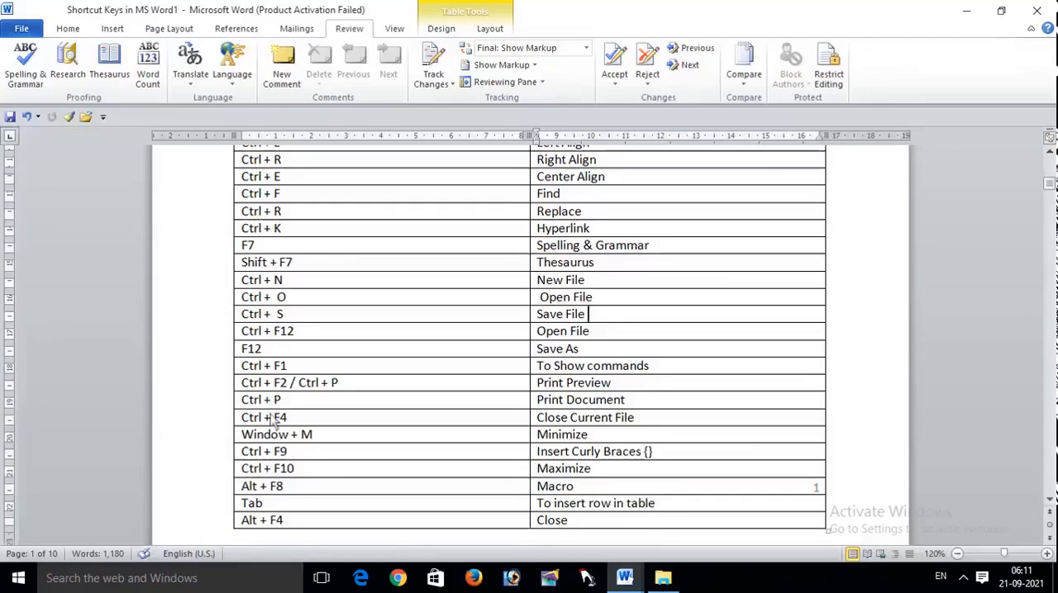
drag(339, 382, 157, 395)
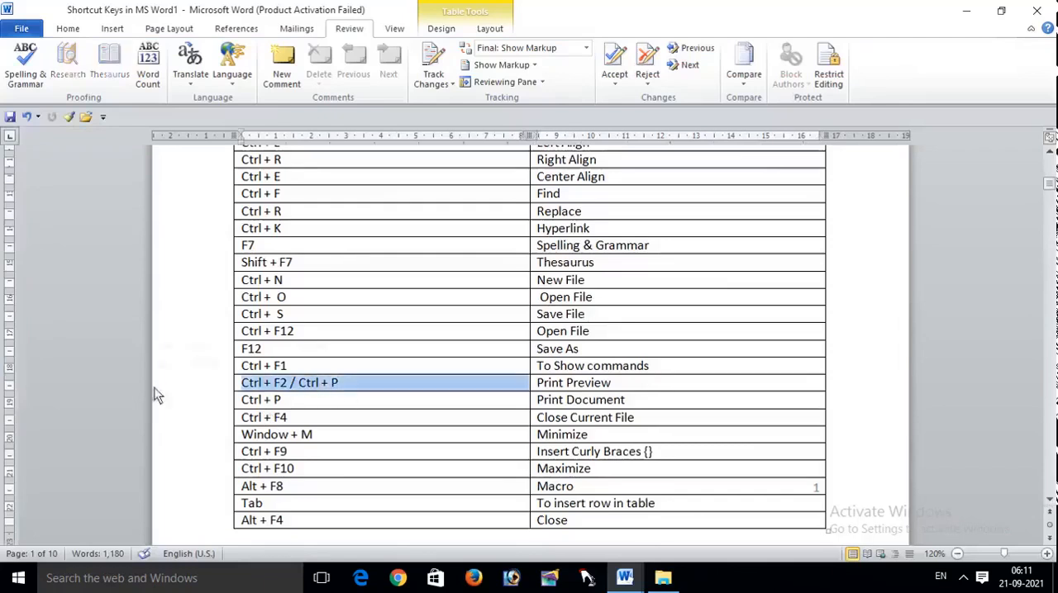
click(320, 436)
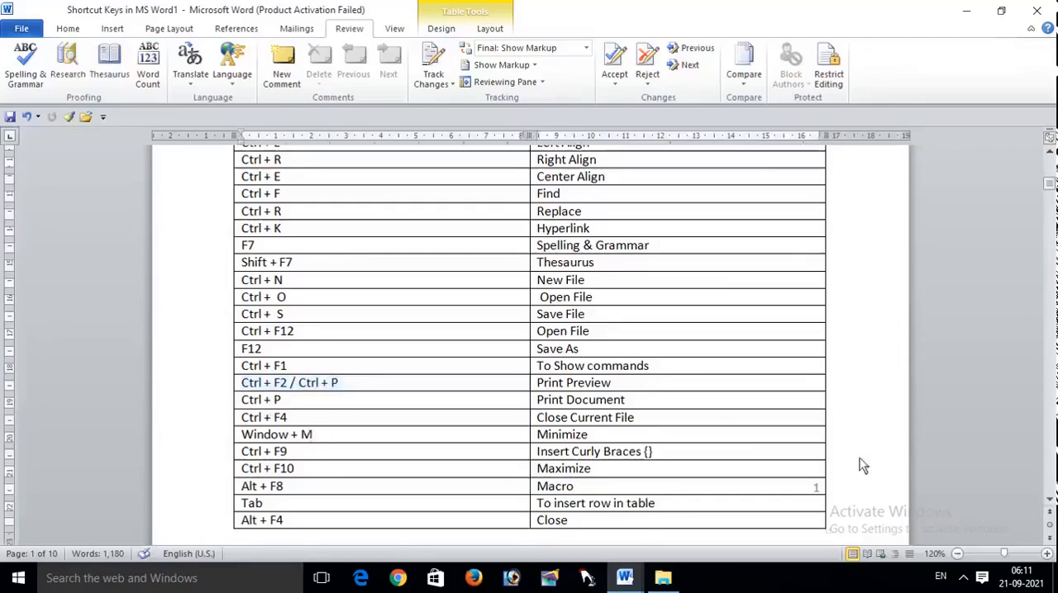
Step: Close all open documents while keeping the Word window open
click(1050, 501)
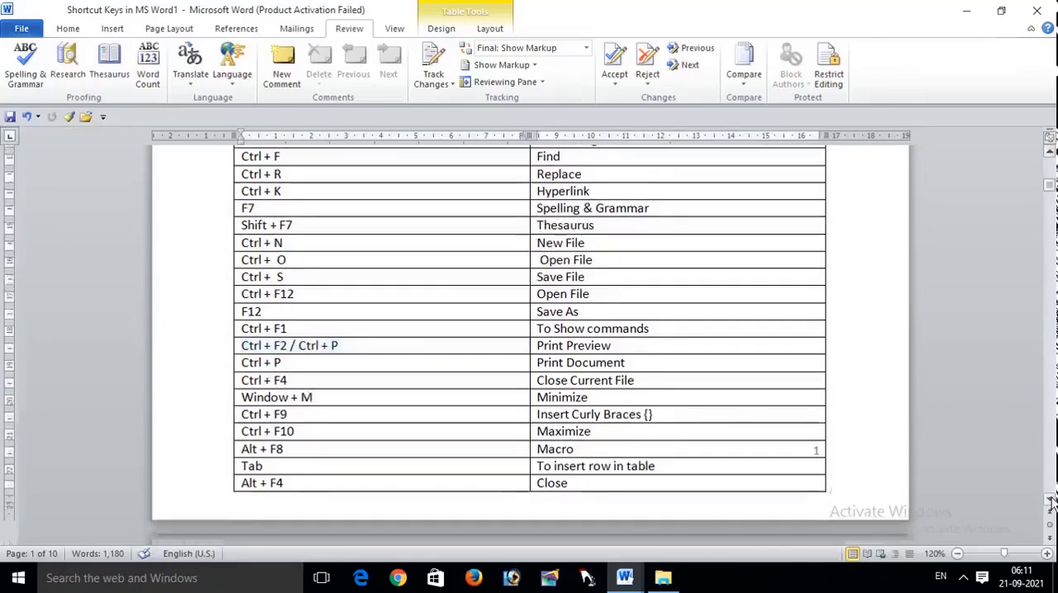
click(1050, 501)
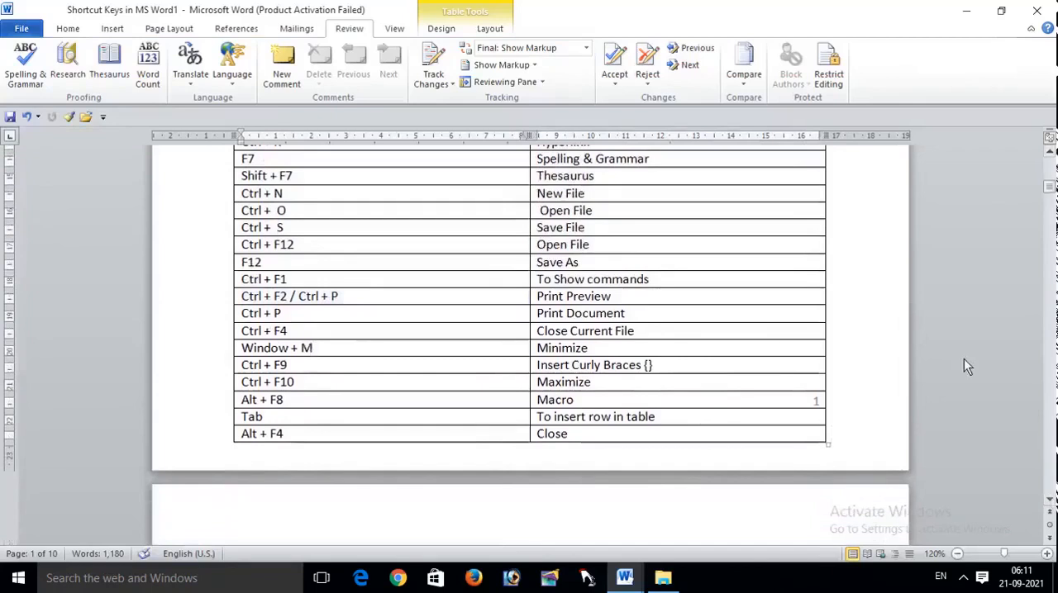
key(alt+Tab)
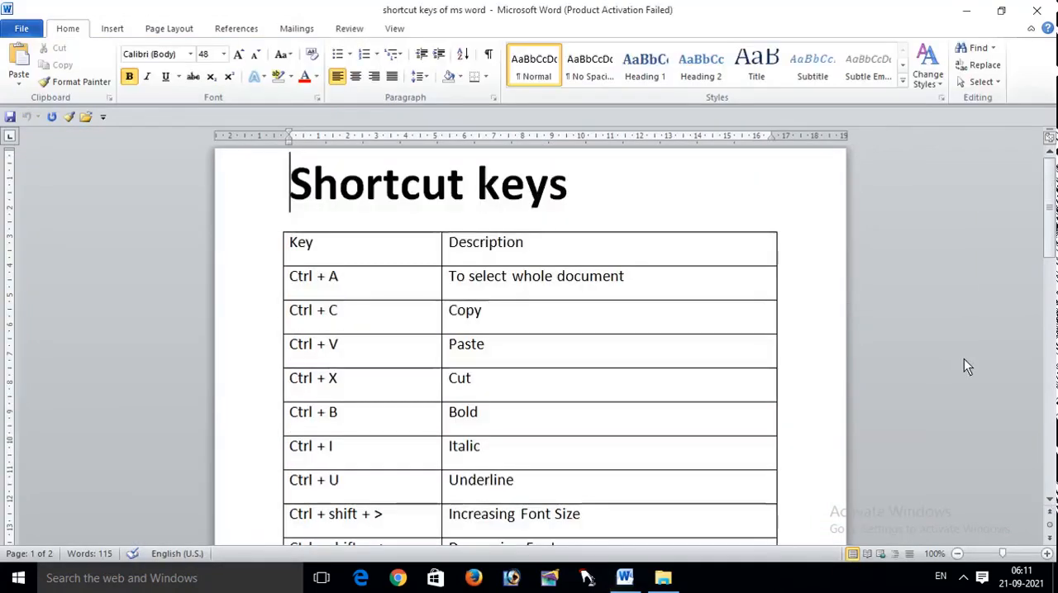
key(ctrl+w)
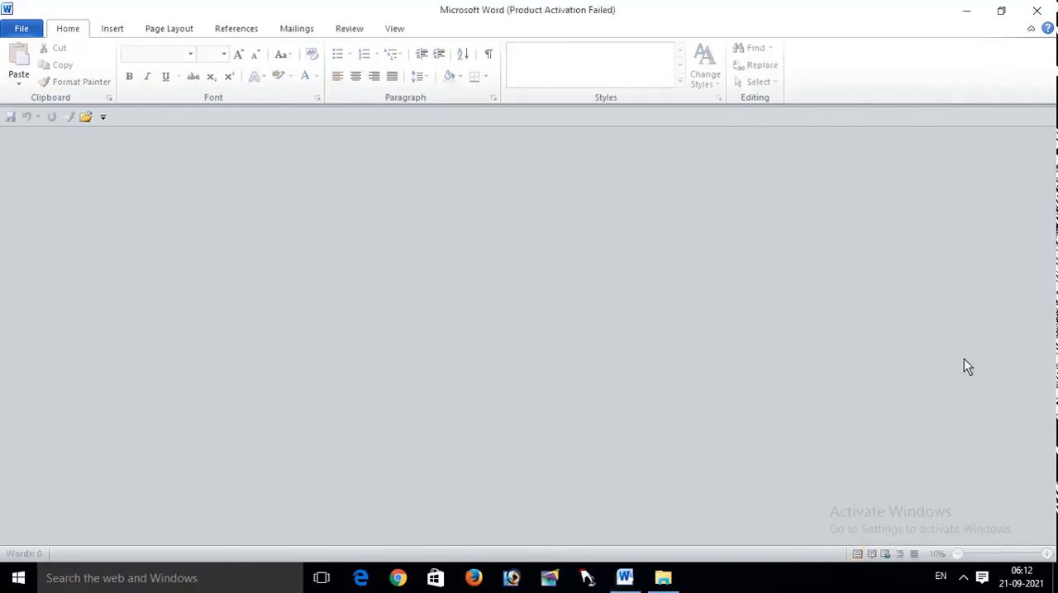
Step: Open the document "Shortcut Keys in MS Word" from the MS Office folder
key(ctrl+o)
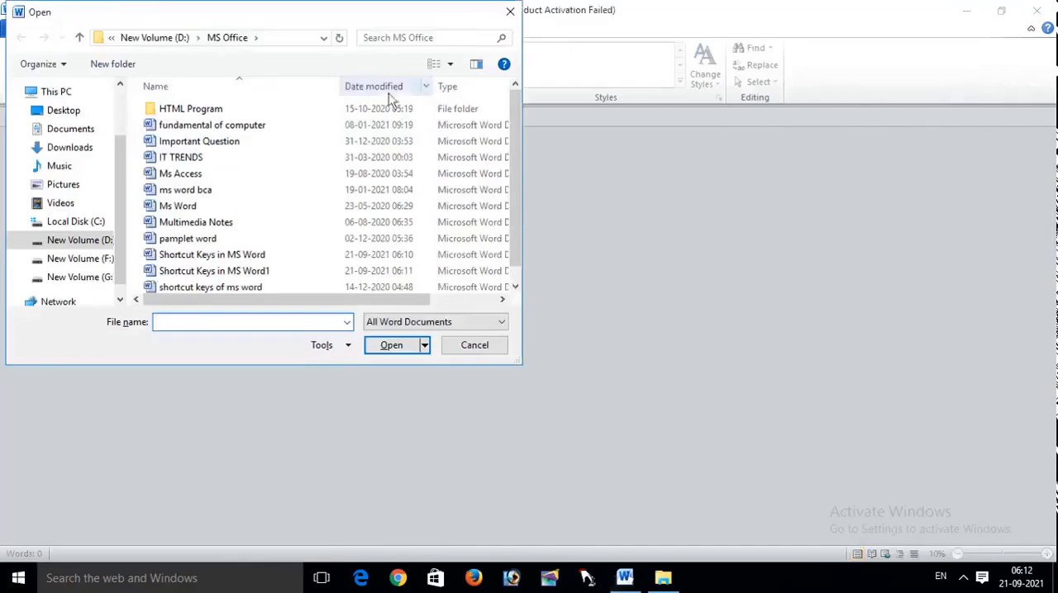
click(286, 256)
double_click(284, 255)
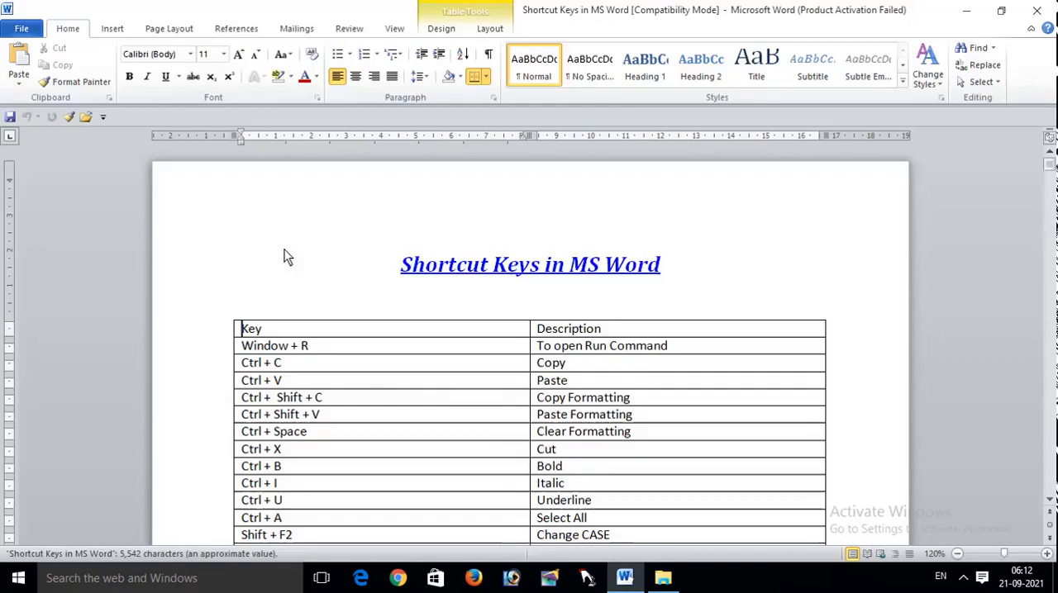
mouse_move(1050, 165)
mouse_down()
mouse_move(1051, 203)
mouse_move(1051, 165)
mouse_up()
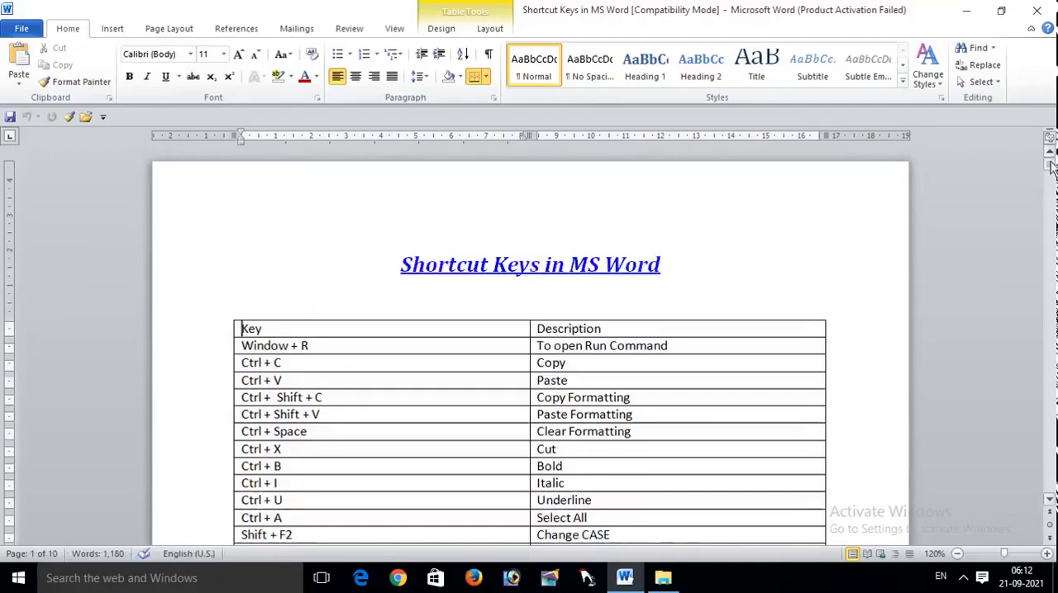
Step: Exit Word and relaunch Microsoft Word 2010 by searching Windows for "word"
key(alt+F4)
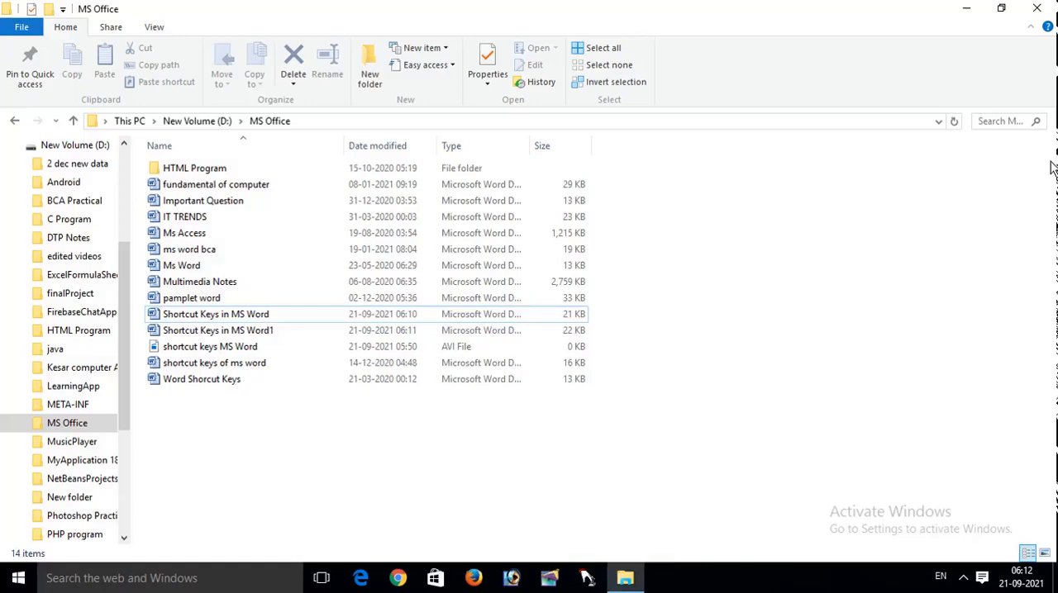
key(super)
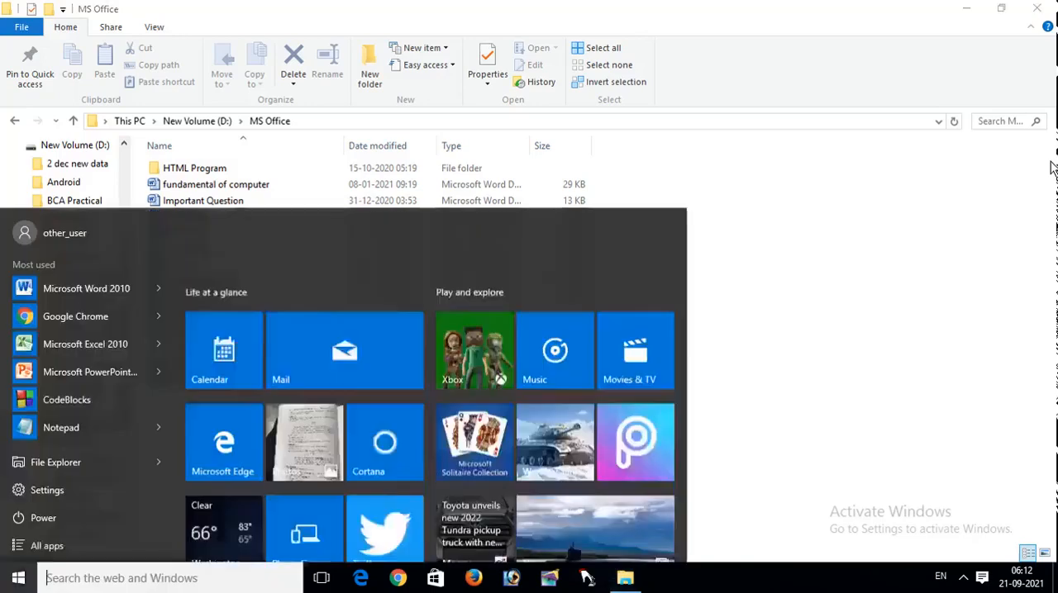
text(word)
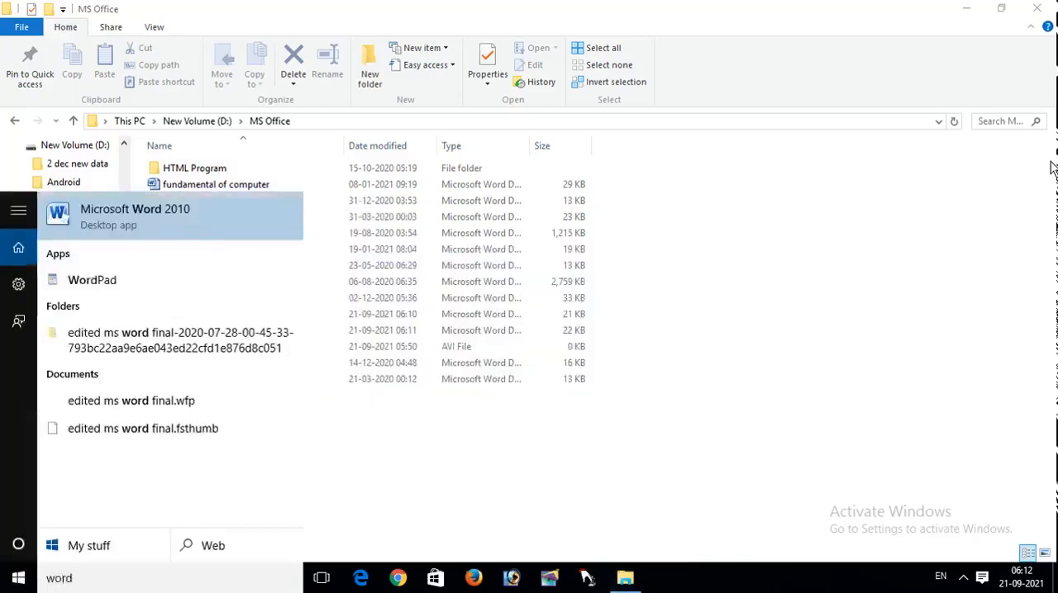
key(Return)
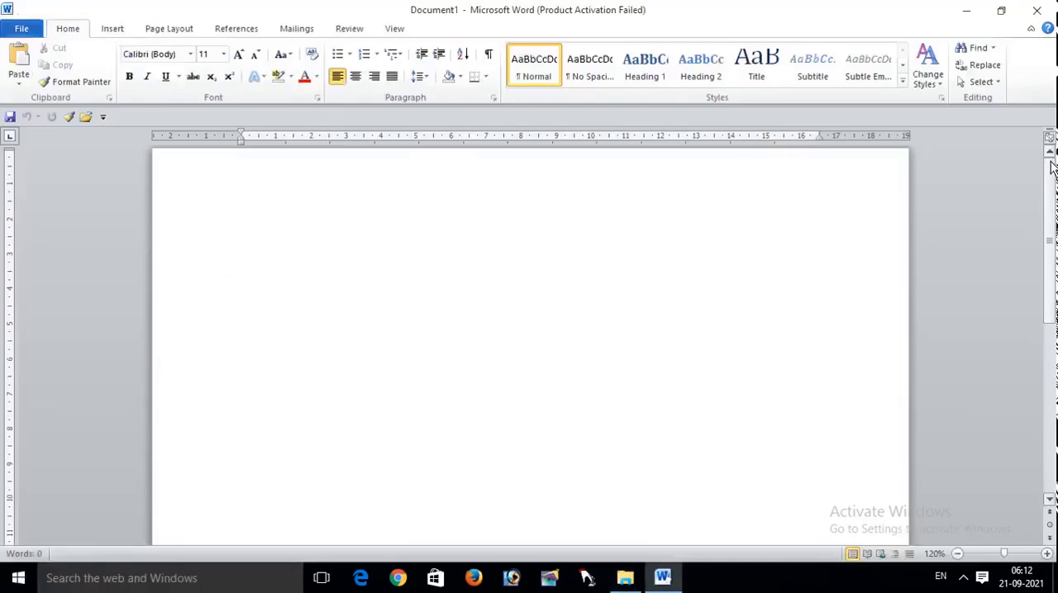
Step: Open the document "Shortcut Keys in MS Word" from the MS Office folder on New Volume (D:)
key(Return)
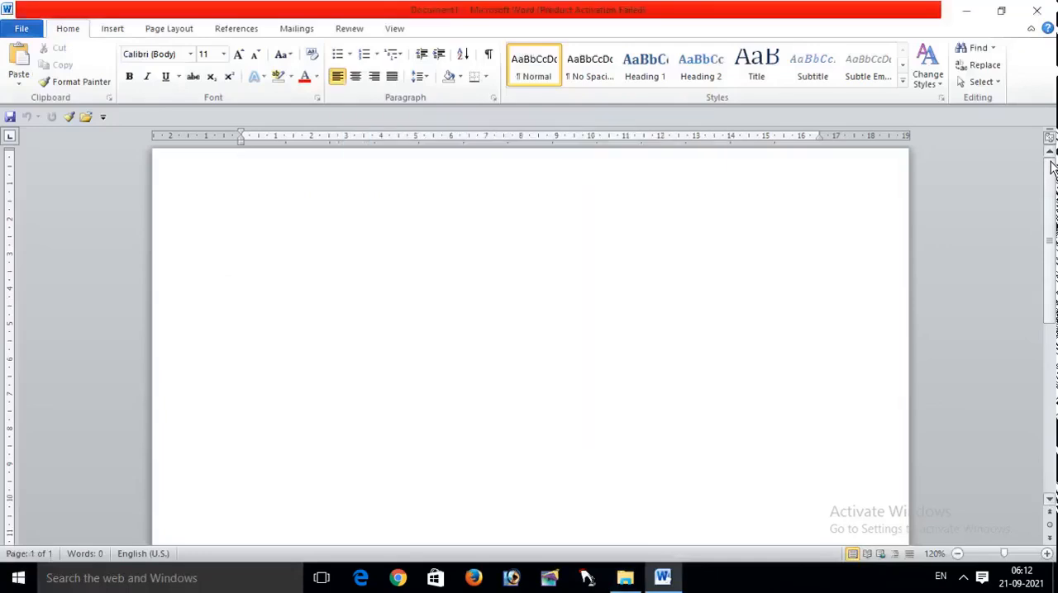
key(ctrl+o)
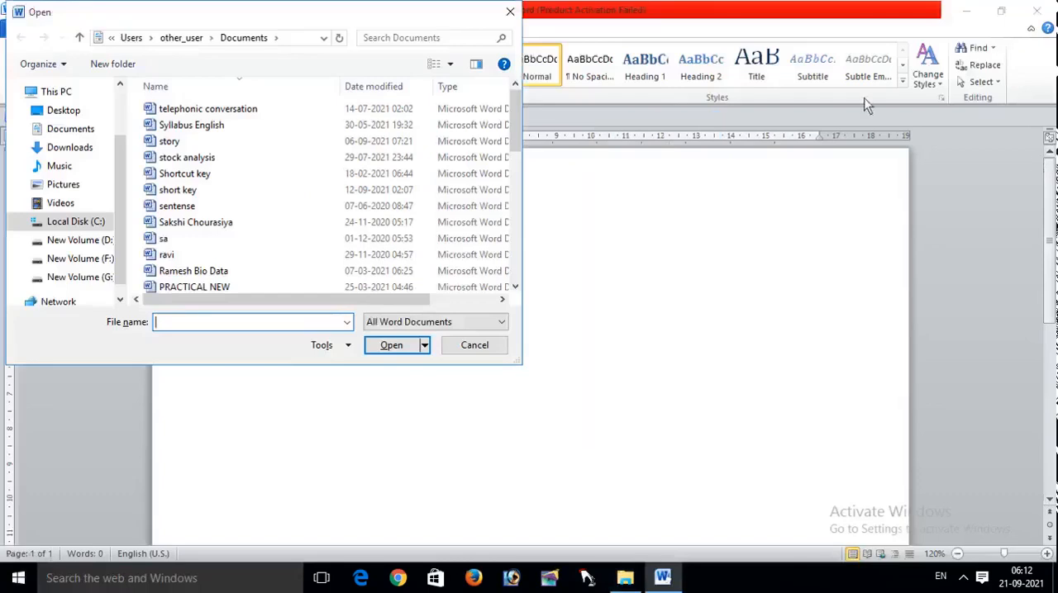
click(510, 12)
key(ctrl+o)
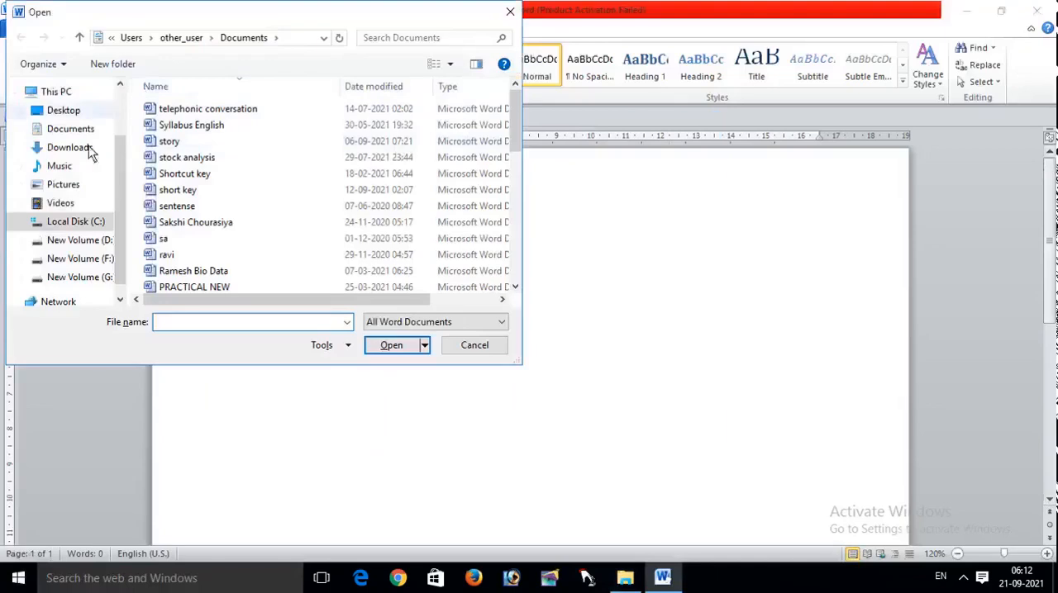
click(76, 240)
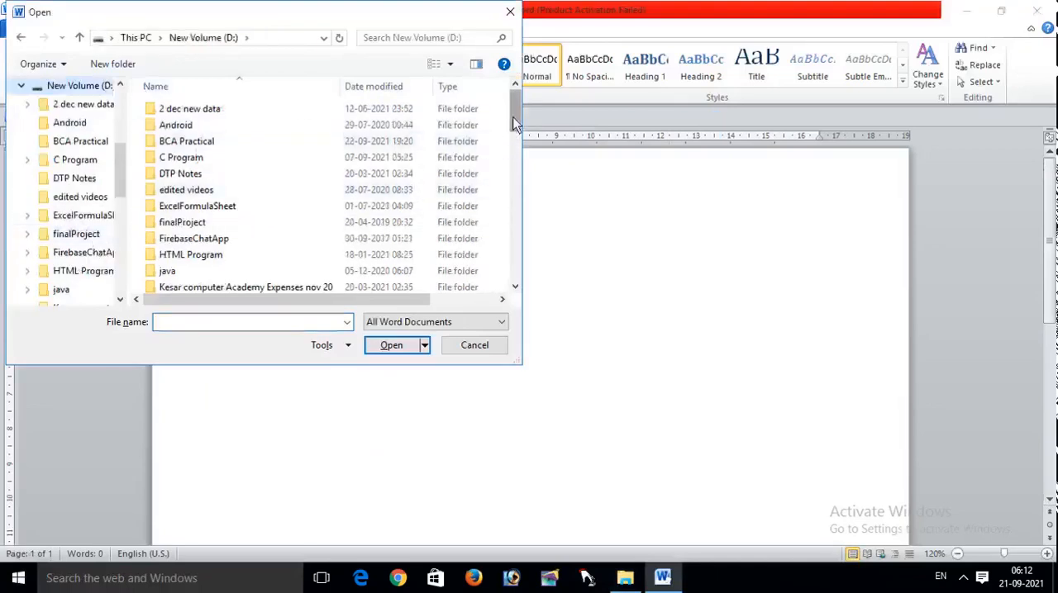
drag(514, 122, 514, 156)
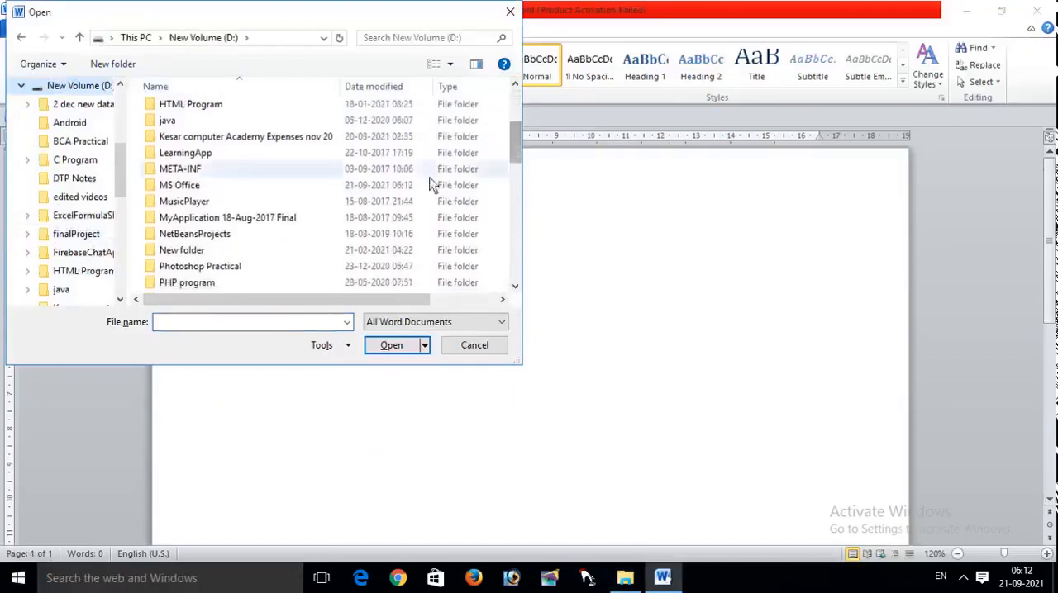
double_click(395, 186)
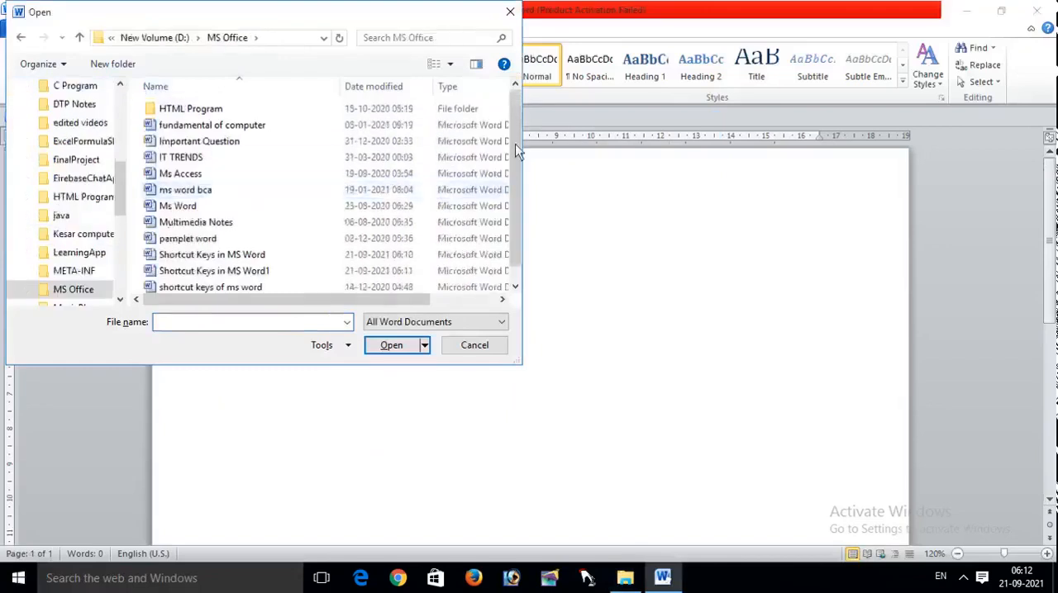
click(355, 256)
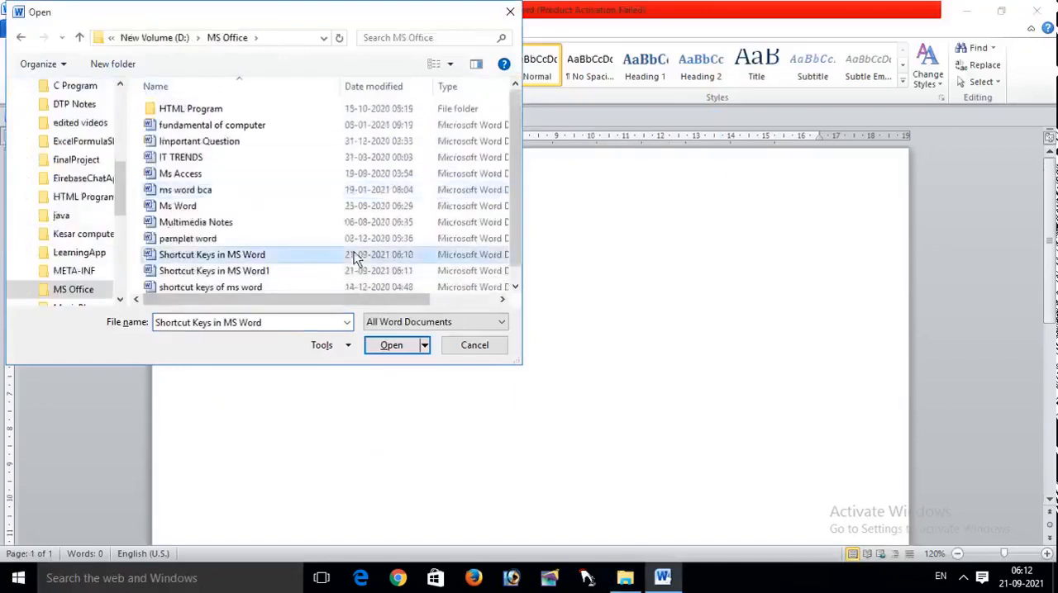
click(387, 345)
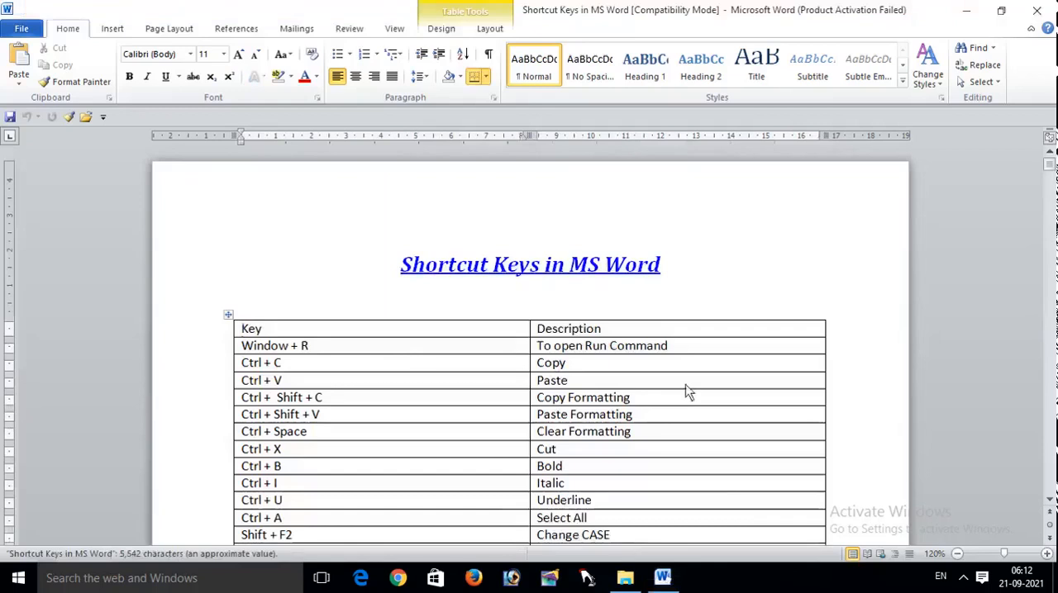
Step: Minimize all windows to the desktop and bring the document back, restoring its window down and maximizing it again
drag(1049, 166, 1051, 193)
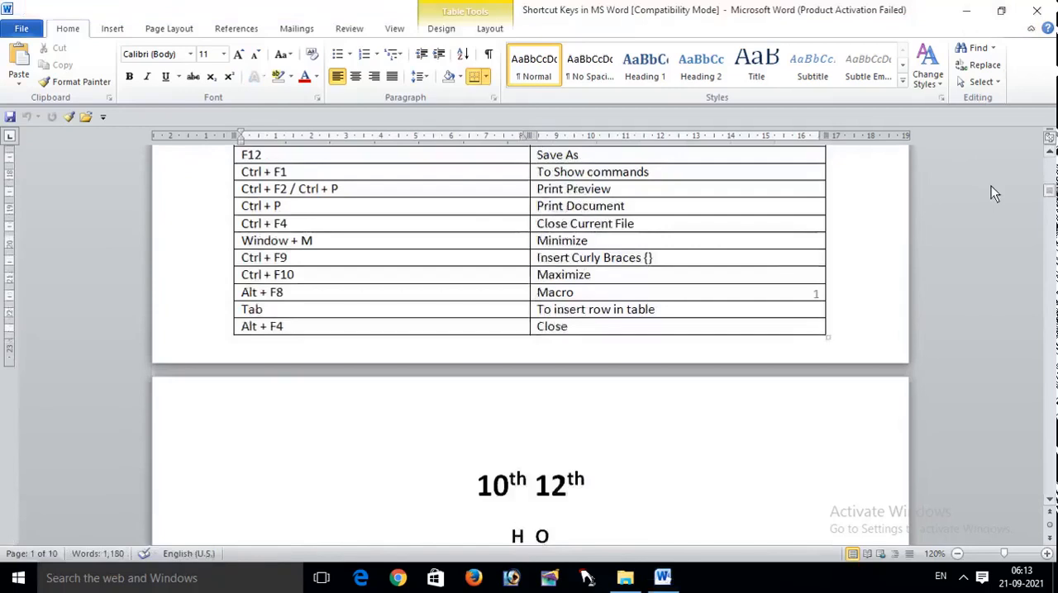
key(super+m)
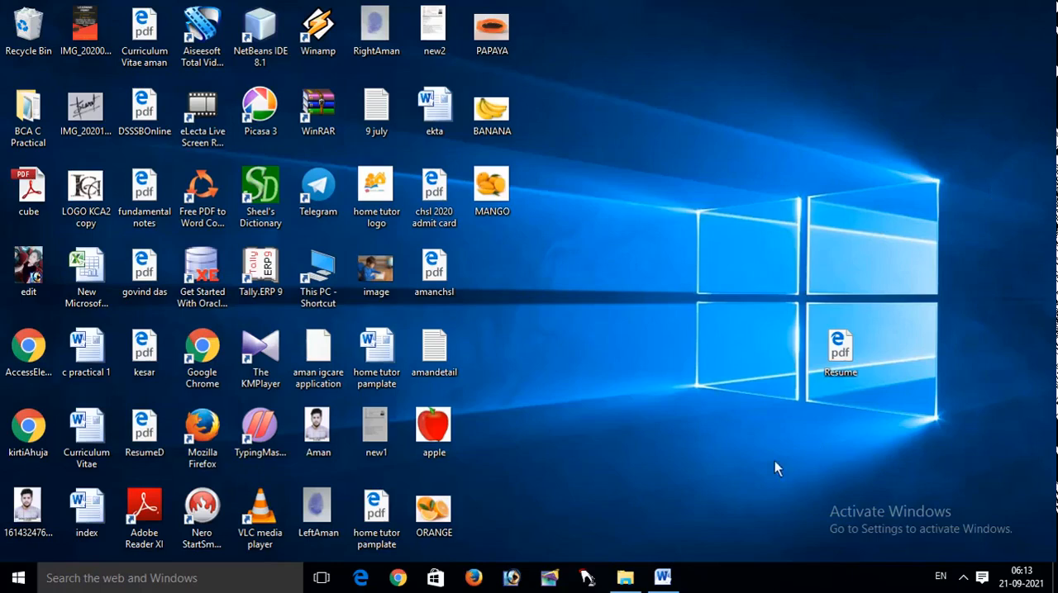
click(665, 579)
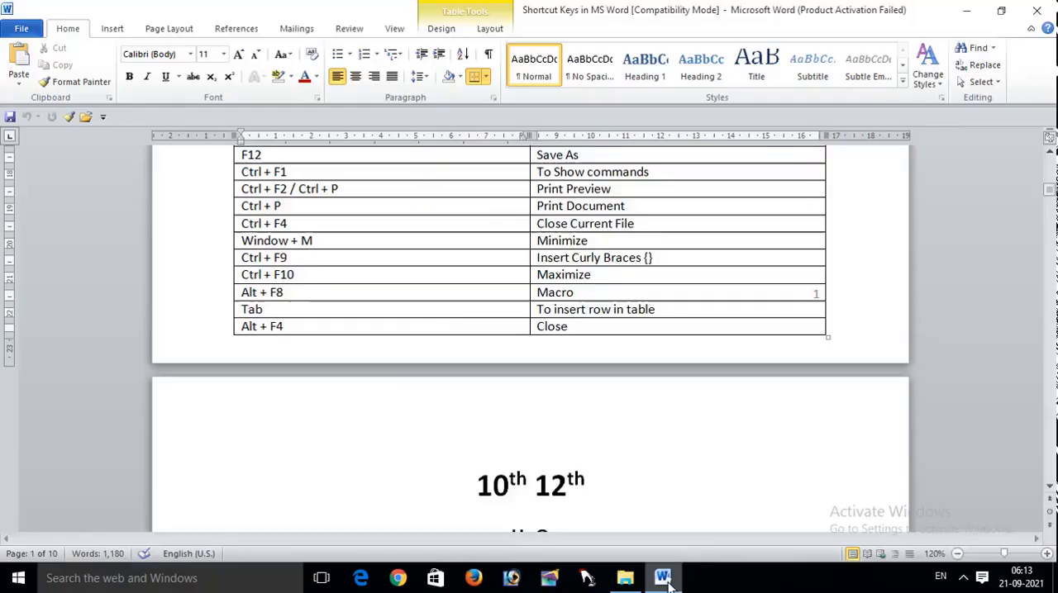
click(1002, 12)
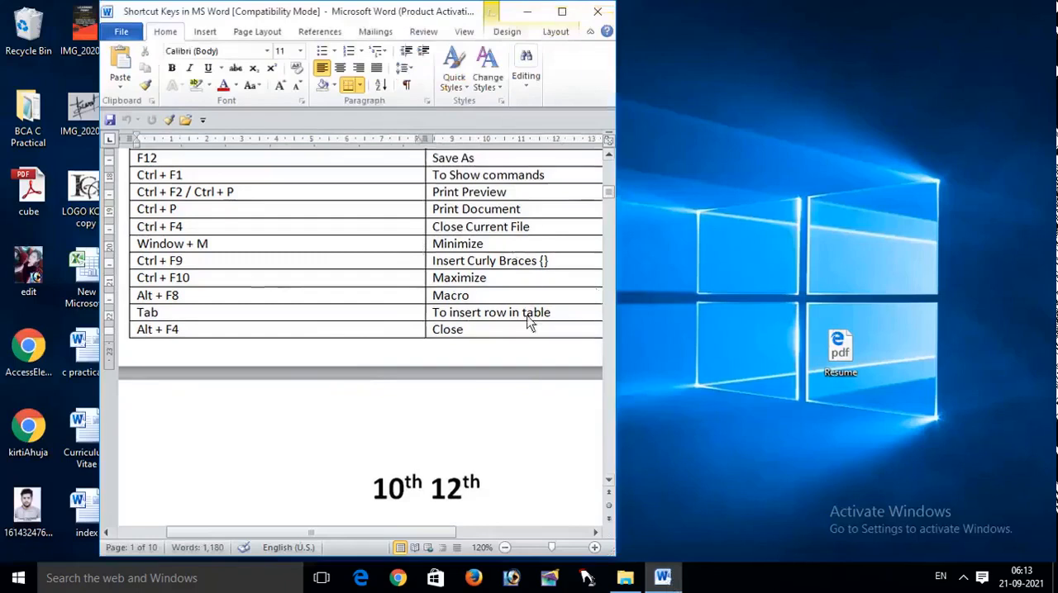
key(ctrl+F10)
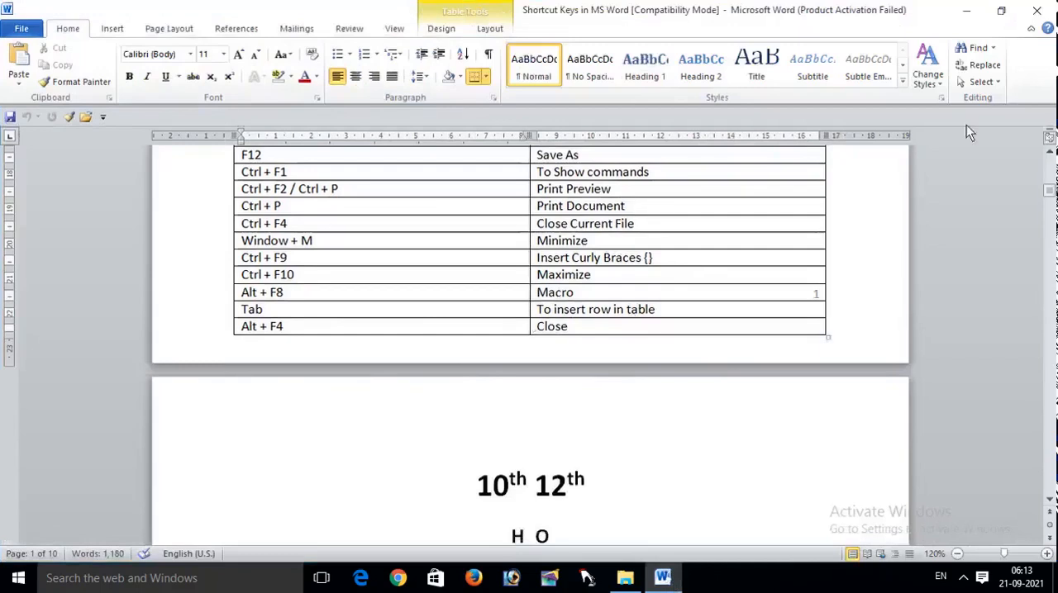
Step: Insert a pair of curly braces { } after the "10th 12th" text on page 2
click(1050, 154)
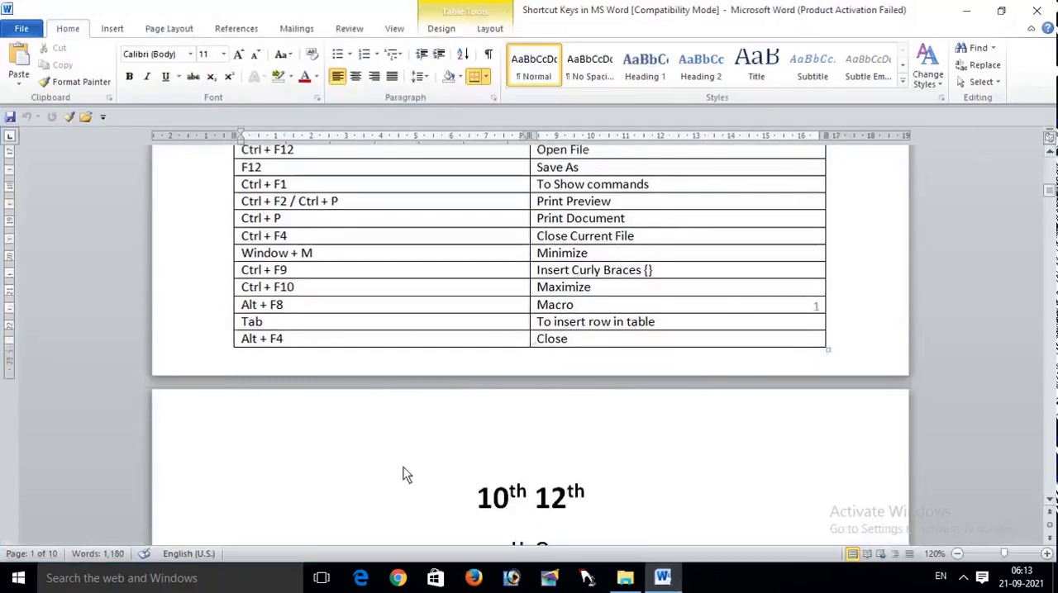
click(601, 510)
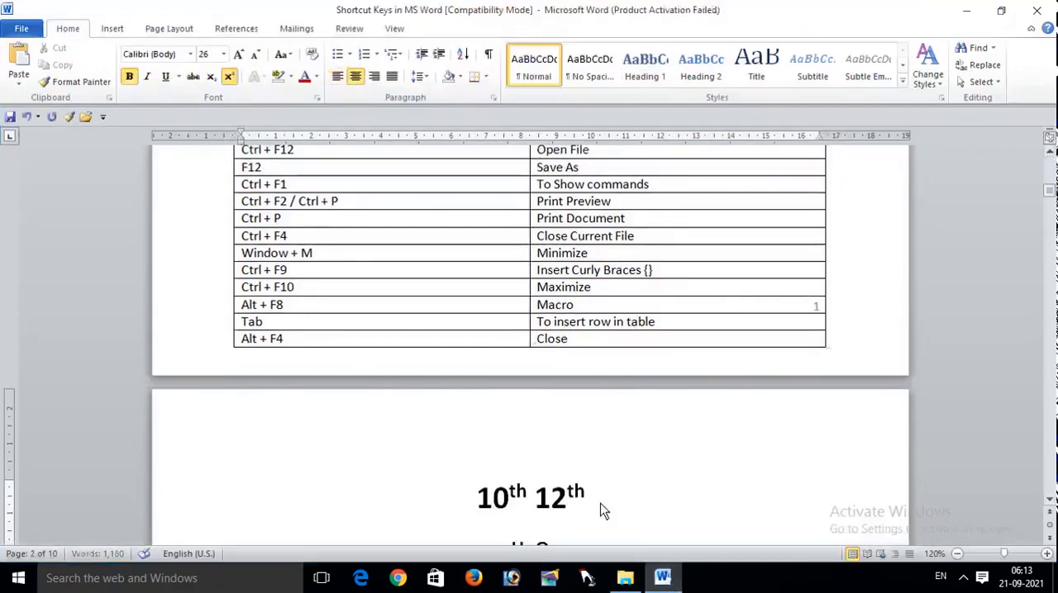
key(ctrl+F9)
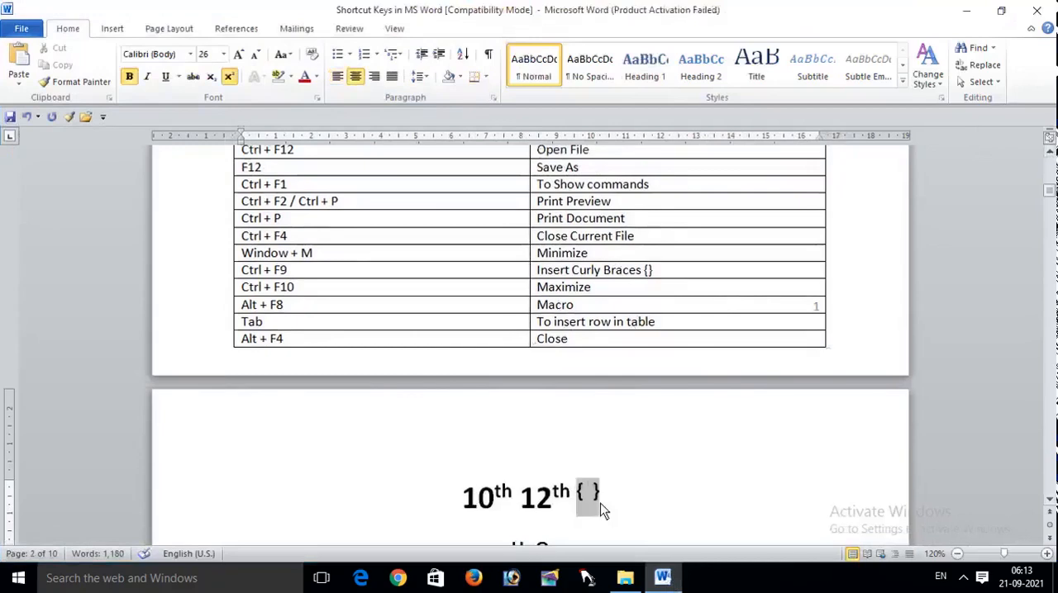
drag(615, 504, 566, 490)
click(633, 509)
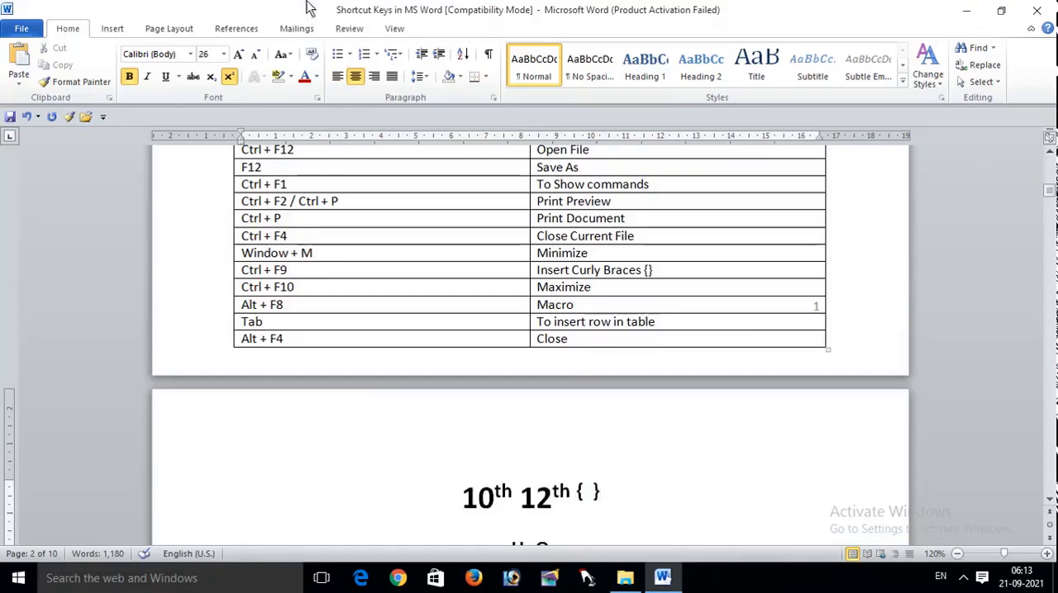
Step: Open the Macros dialog to view it, and close it without creating a macro
click(395, 30)
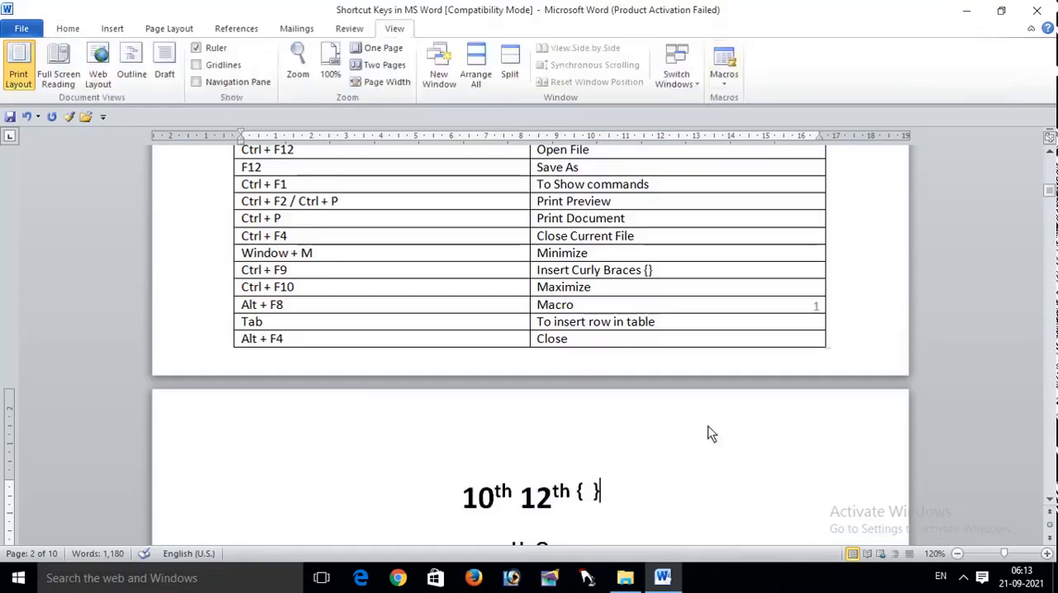
key(alt+F8)
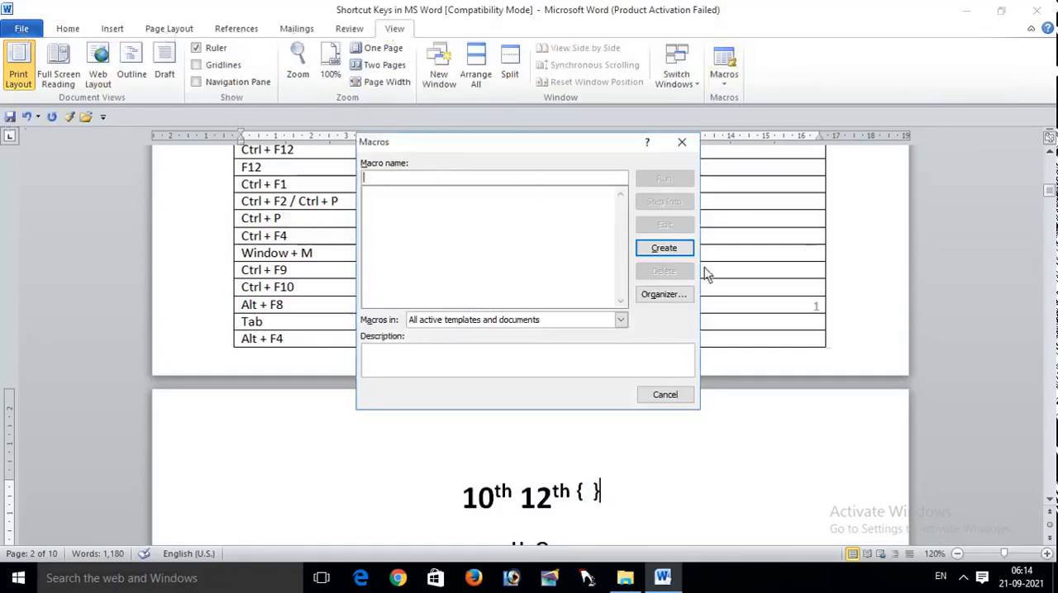
click(682, 146)
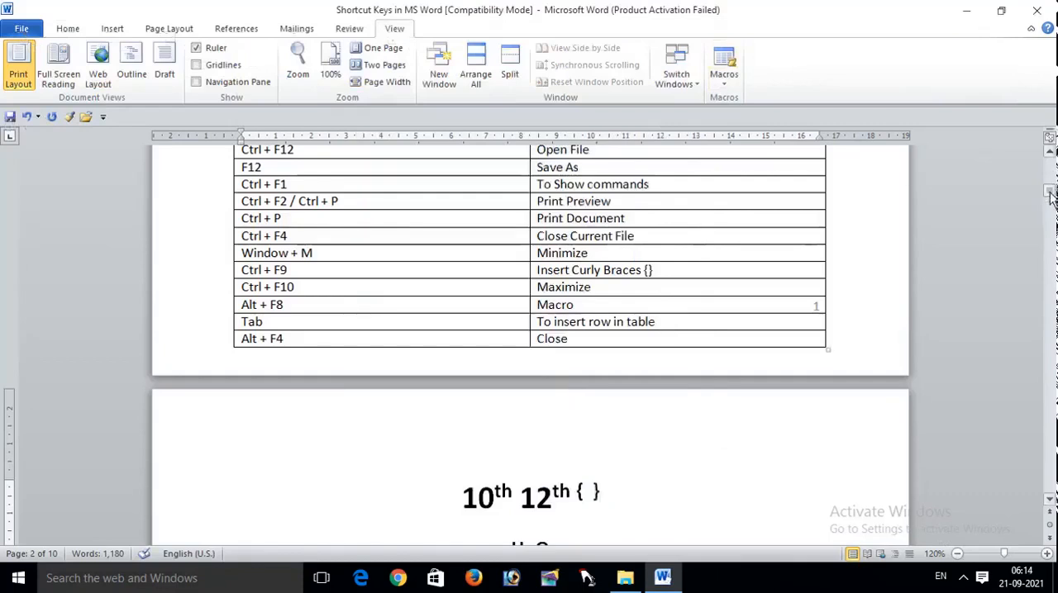
Step: Add a new line after "contained in your current template." at the end of the document and view the table insertion options
drag(1049, 193, 1010, 536)
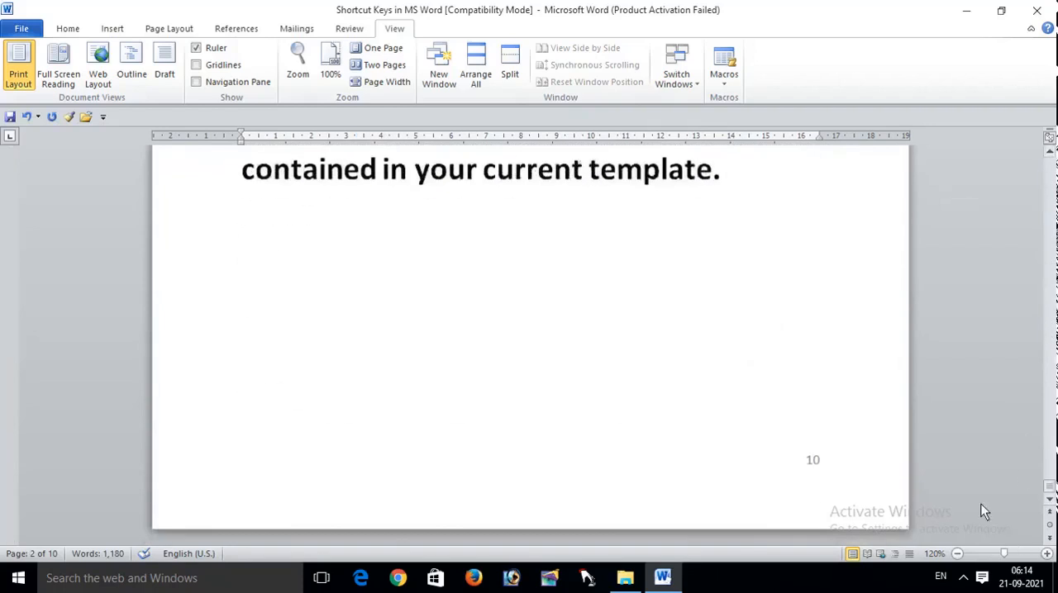
click(744, 189)
key(Return)
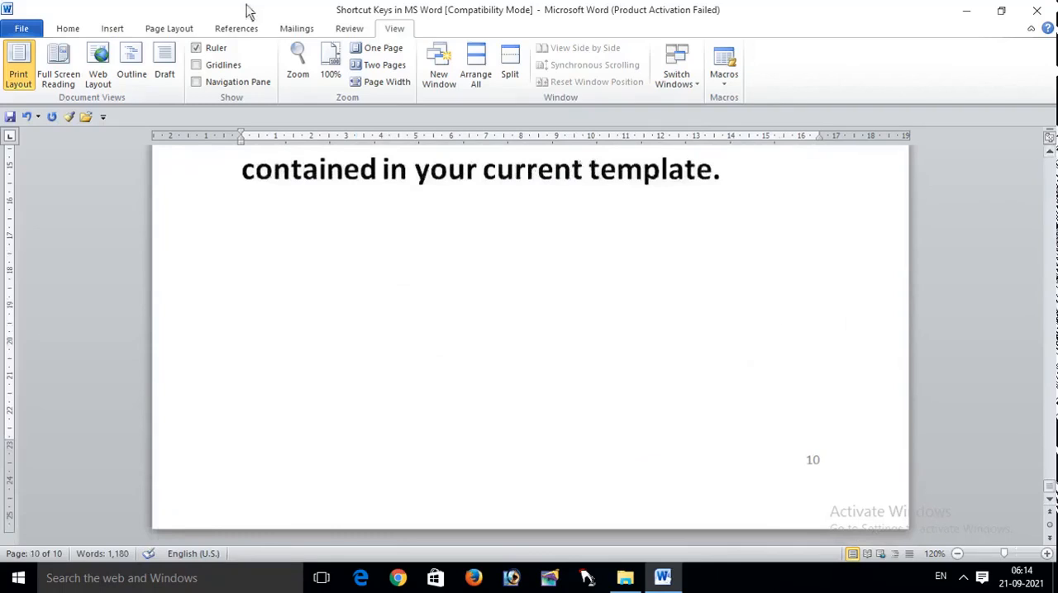
click(114, 29)
click(122, 80)
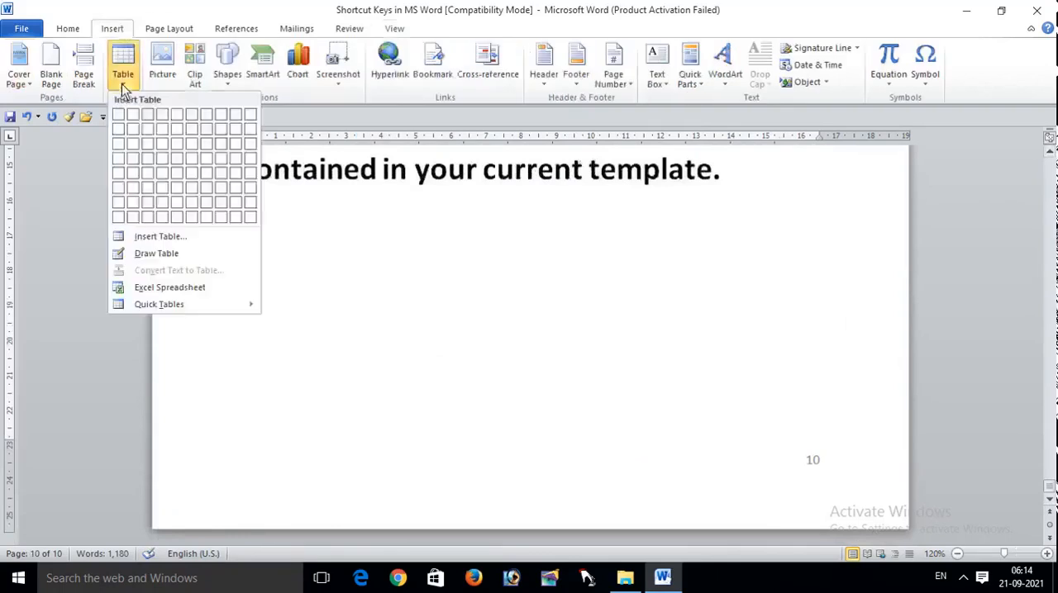
click(325, 419)
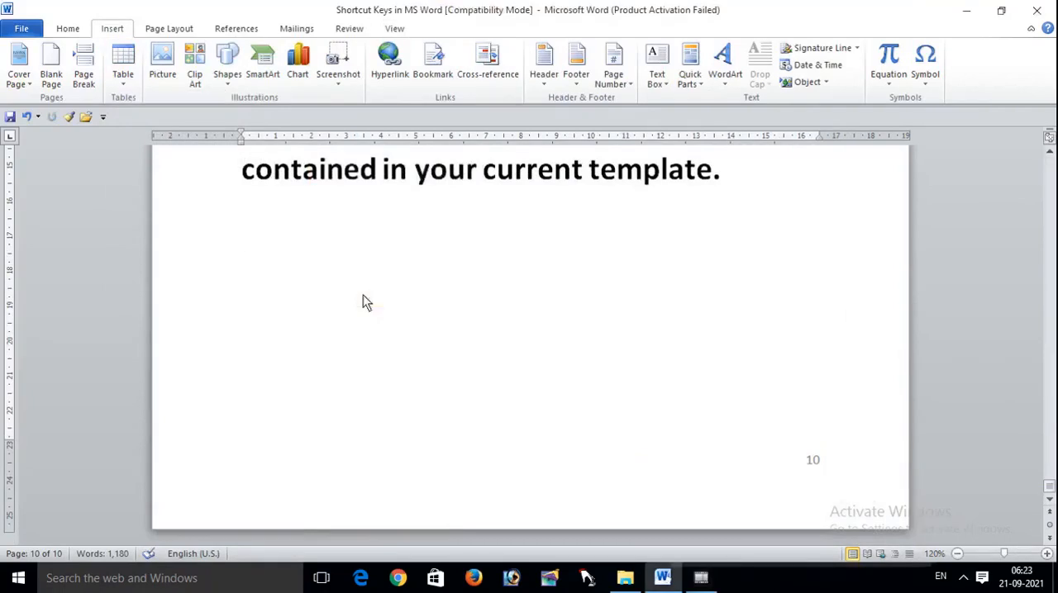
Step: Create a three-column table by entering the character pattern "+------+-----+-------+" on the new last line
text(+)
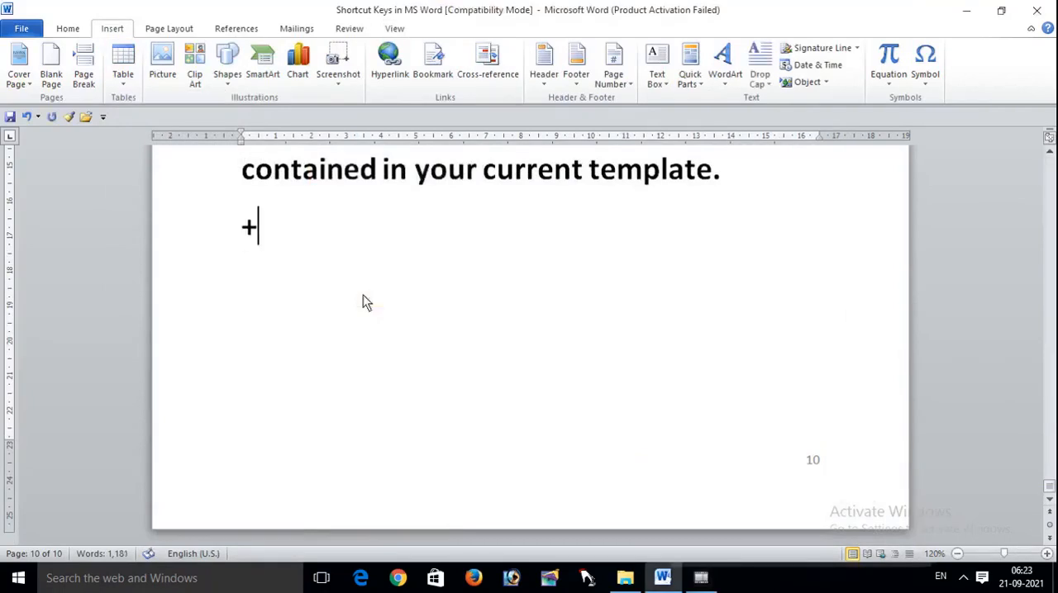
text(------+-----)
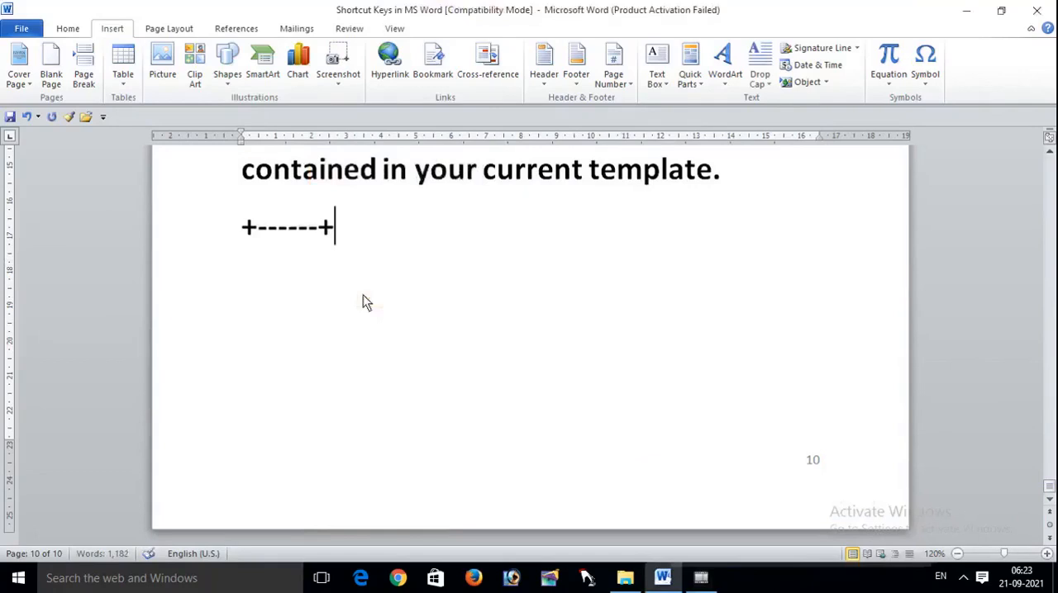
text(+-------+)
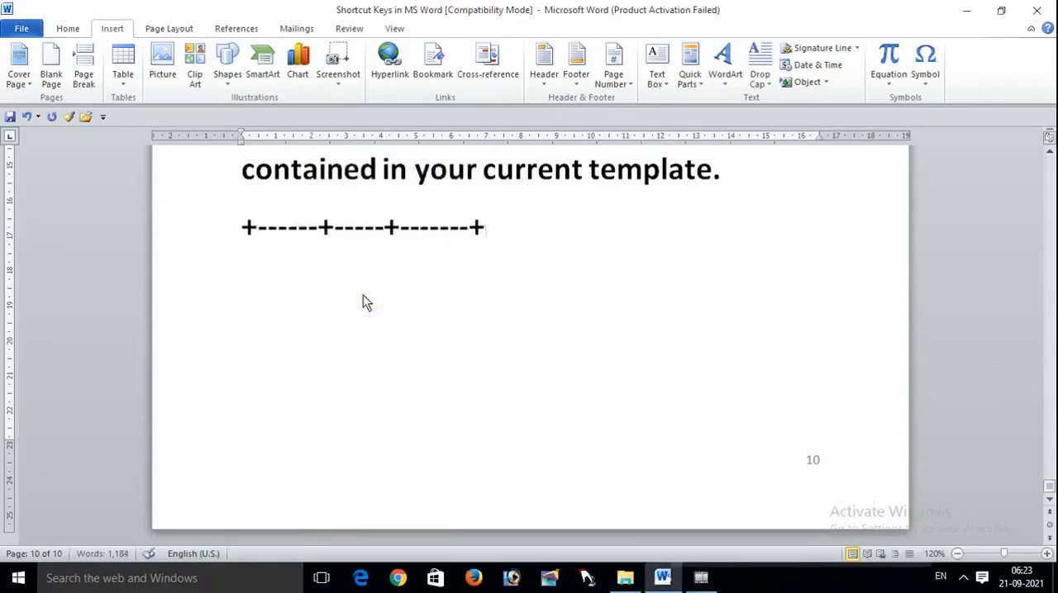
key(Return)
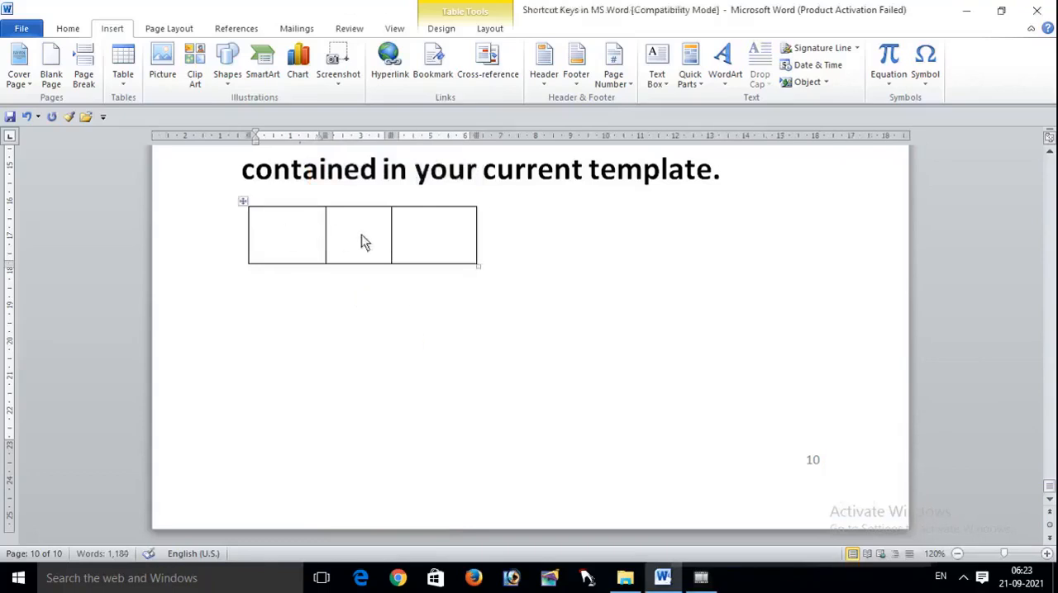
Step: Extend the new three-column table by adding rows below its last cell until it continues onto page 11
key(Tab)
key(Tab)
key(Tab)
key(Tab)
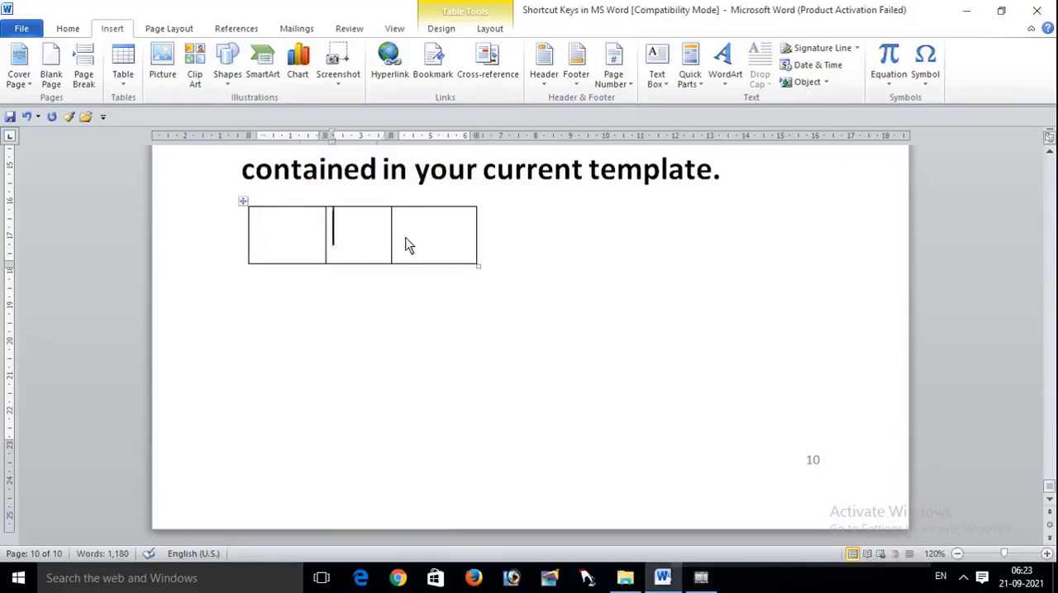
key(Tab)
key(Tab)
key(Tab)
key(Tab)
key(Tab)
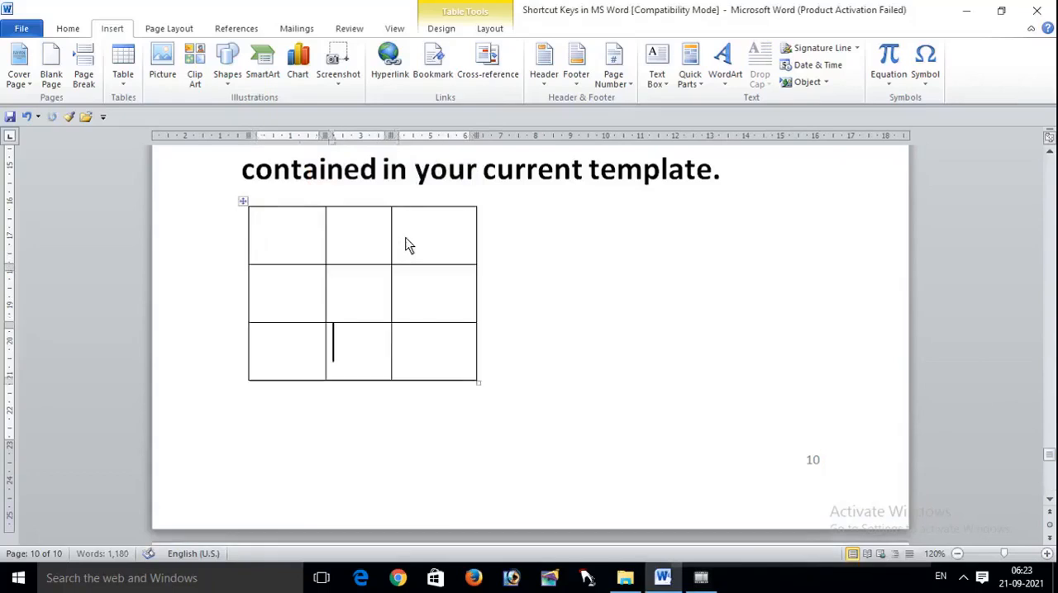
key(Tab)
key(Tab)
key(Tab)
key(Tab)
key(Tab)
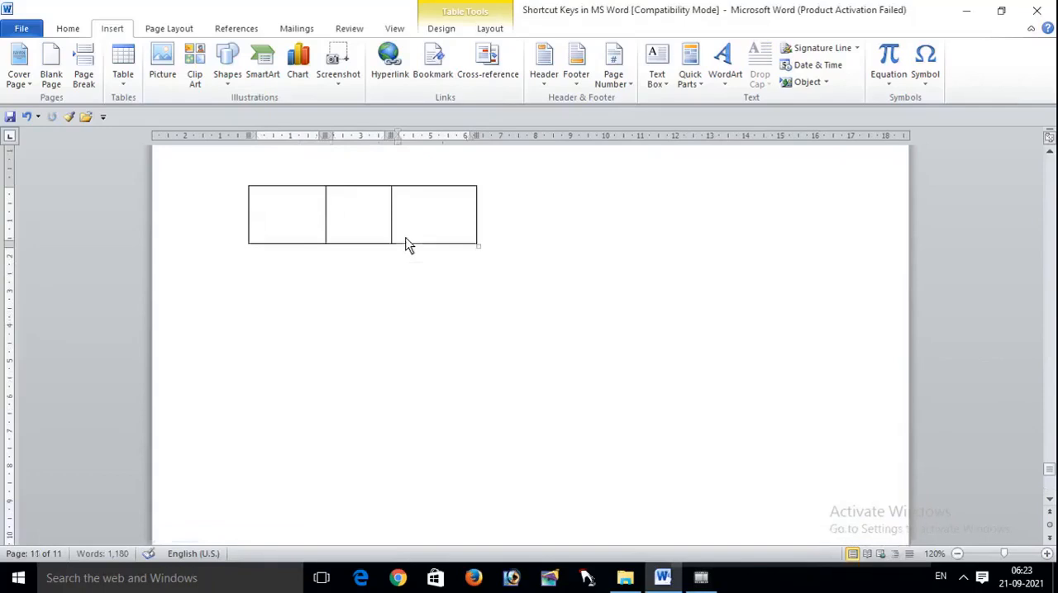
key(Tab)
key(Tab)
key(Tab)
click(693, 241)
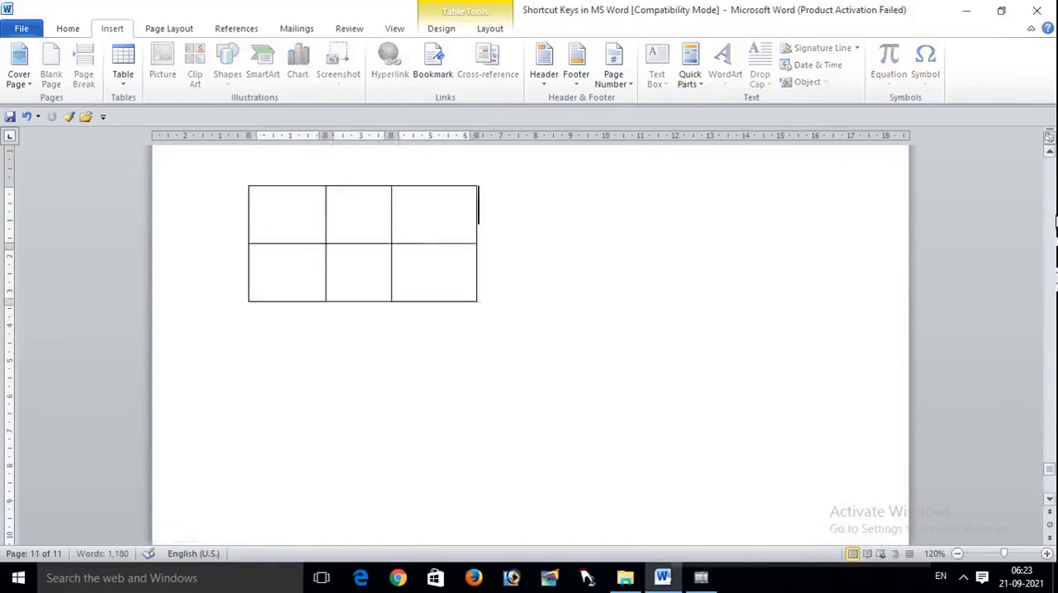
click(1049, 153)
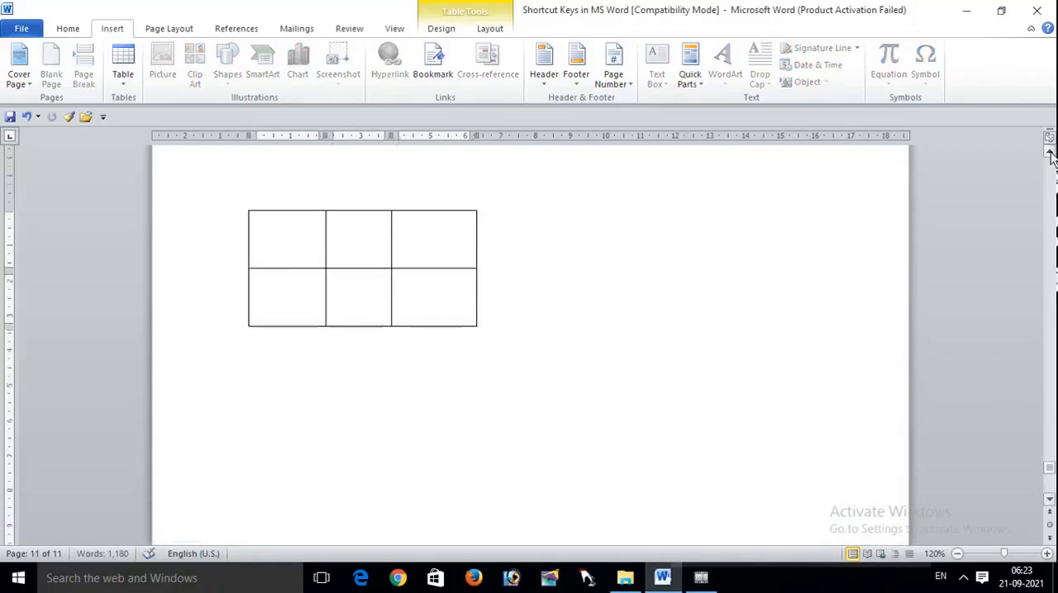
click(1049, 153)
click(1050, 153)
click(1049, 153)
click(1050, 153)
click(1050, 153)
click(1050, 153)
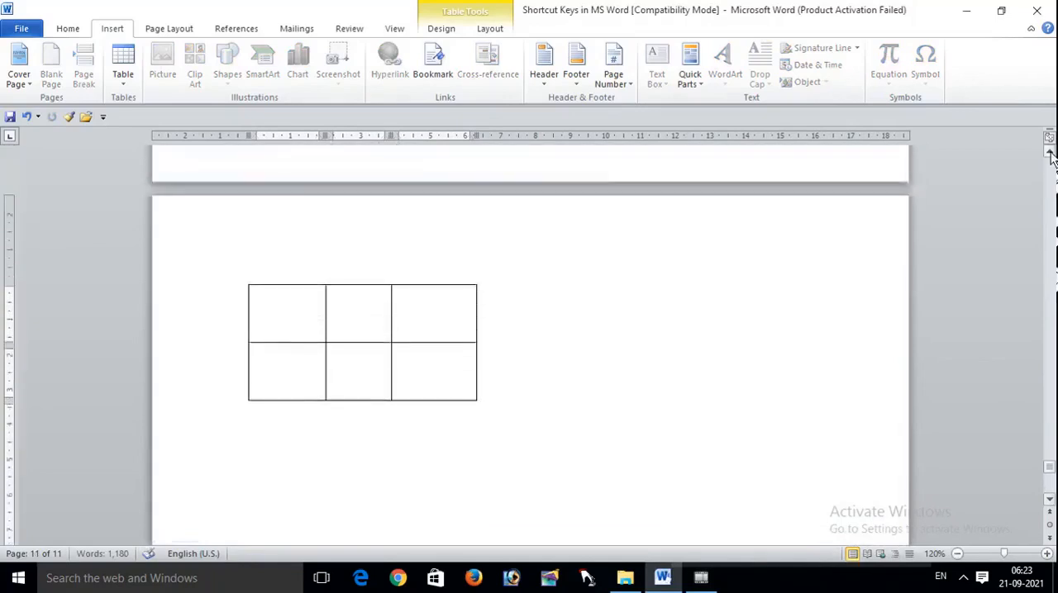